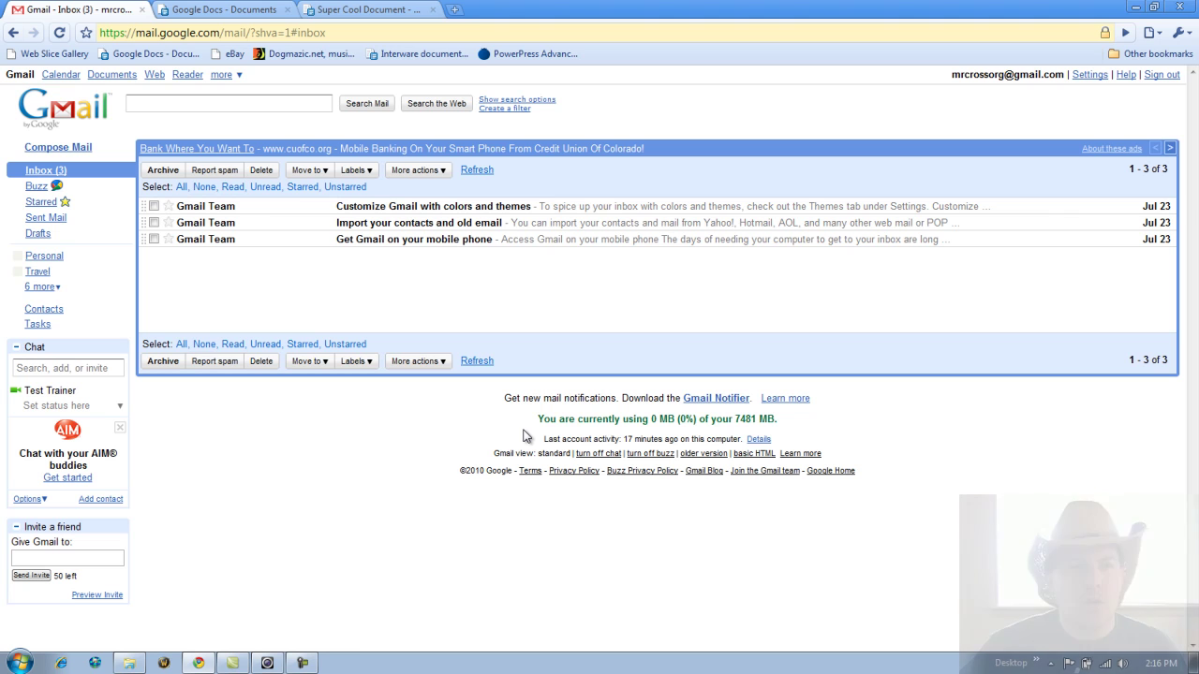
- Switch from the Gmail inbox tab to the Google Docs Documents tab
{"action": "key", "text": "ctrl+Tab"}
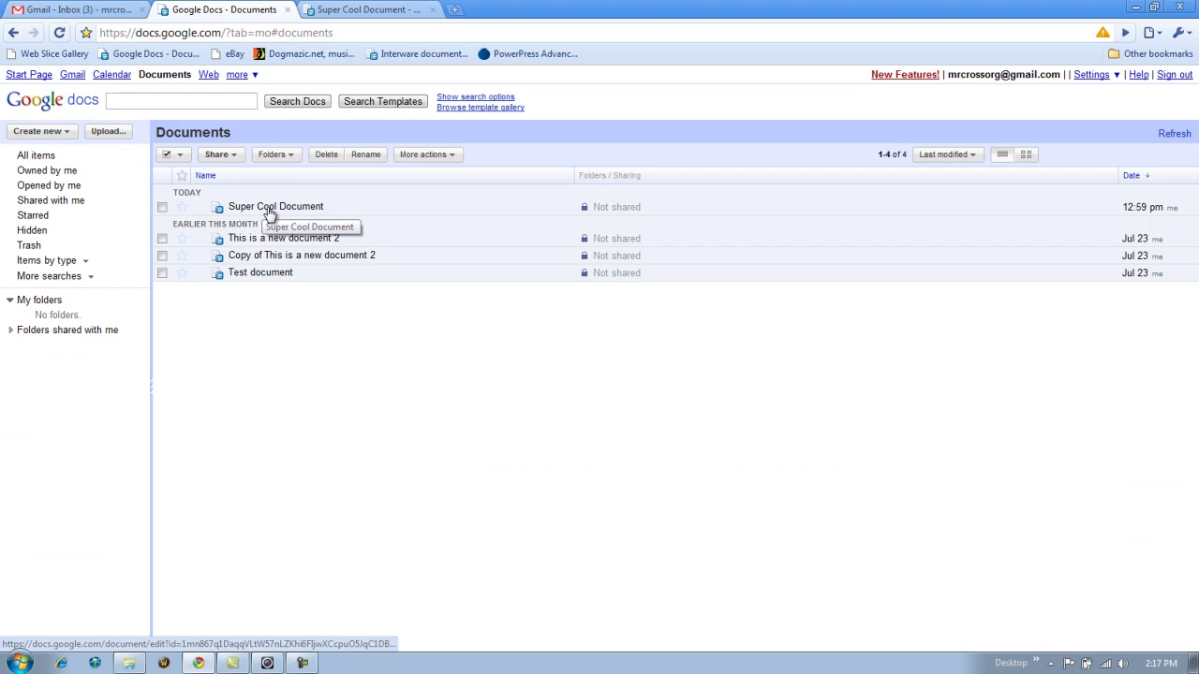
- Open Super Cool Document, close the duplicate tab, and place the caret before 'The'
{"action": "left_click", "coordinate": [270, 208]}
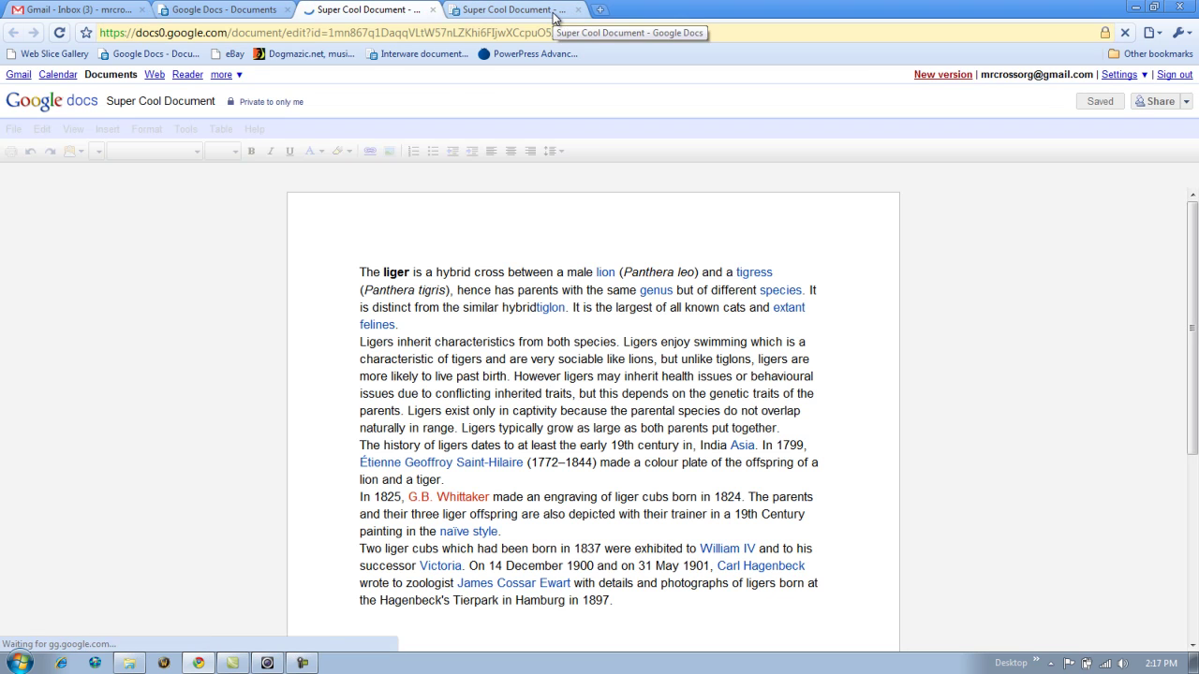
{"action": "left_click", "coordinate": [578, 10]}
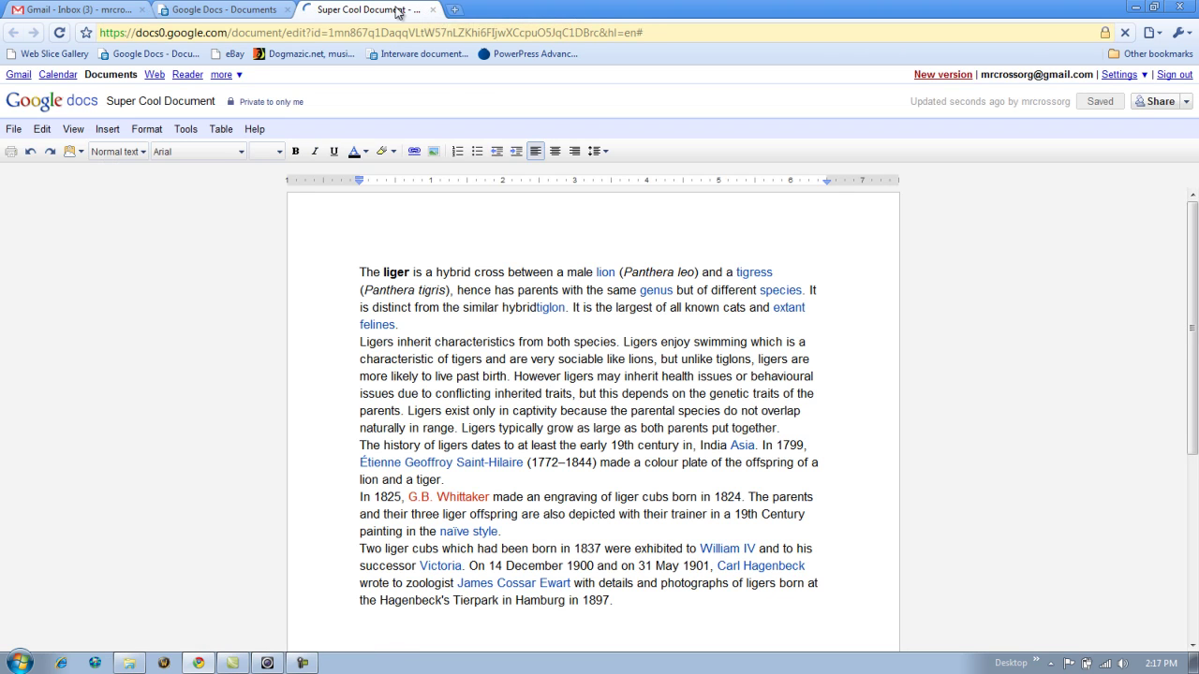
{"action": "left_click_drag", "start_coordinate": [361, 271], "coordinate": [566, 274]}
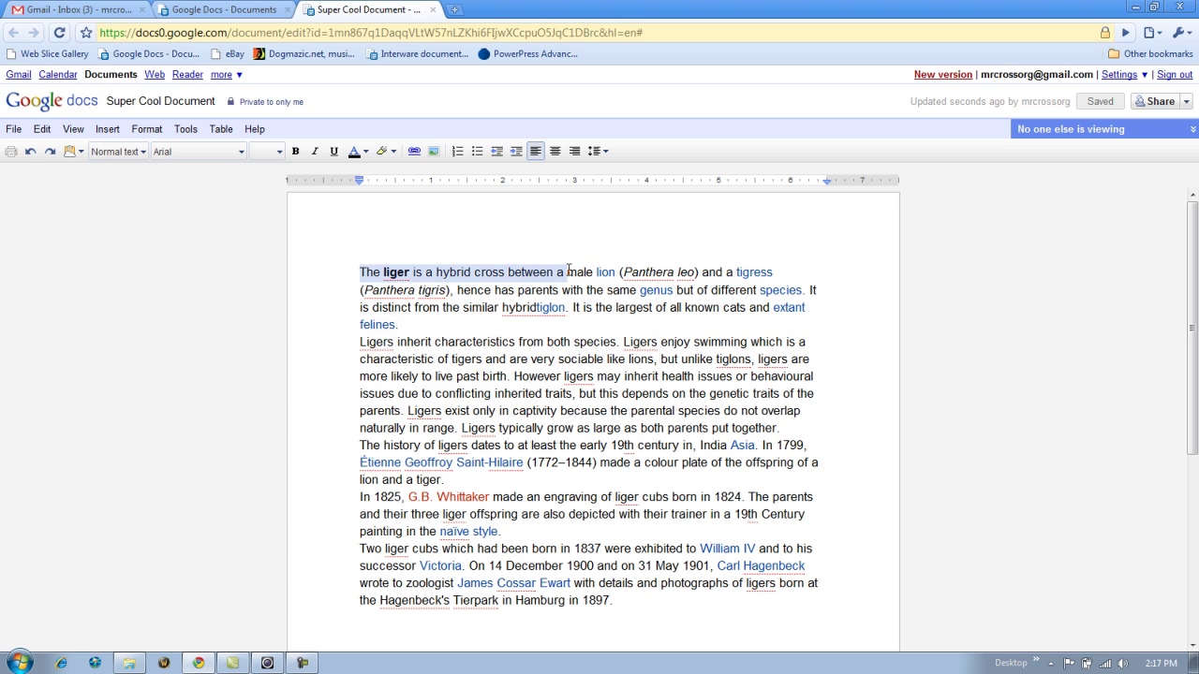
{"action": "left_click", "coordinate": [563, 250]}
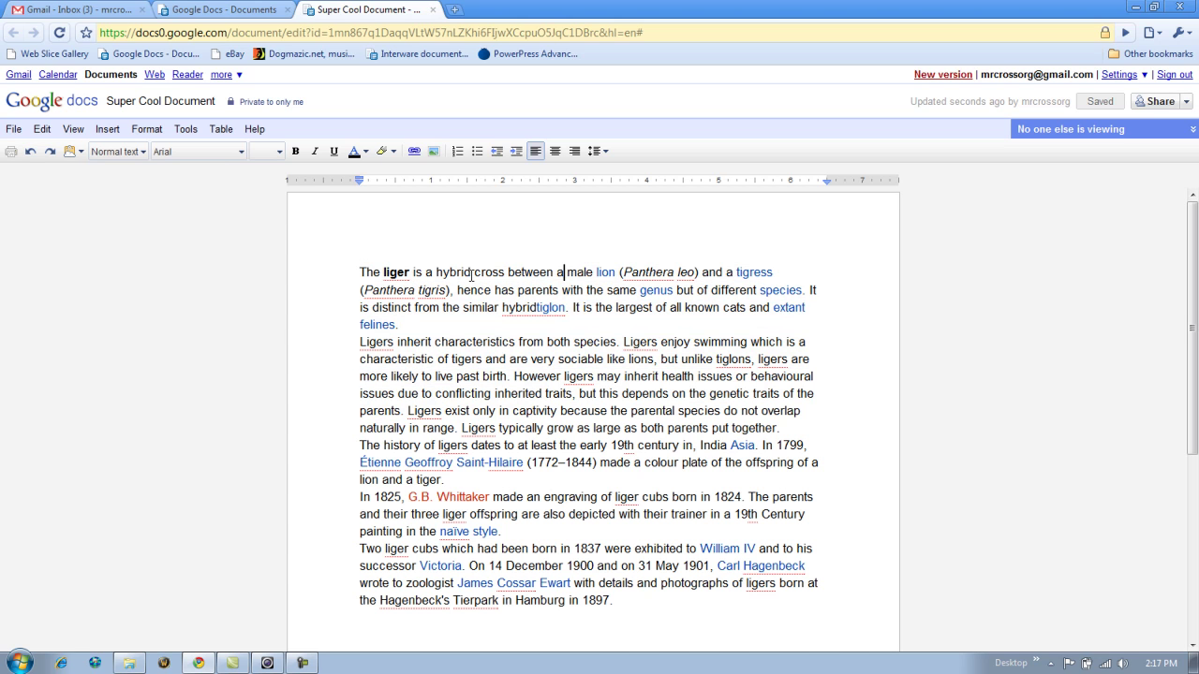
{"action": "left_click", "coordinate": [362, 271]}
- Start inserting an image and switch to Google Image Search
{"action": "left_click", "coordinate": [108, 131]}
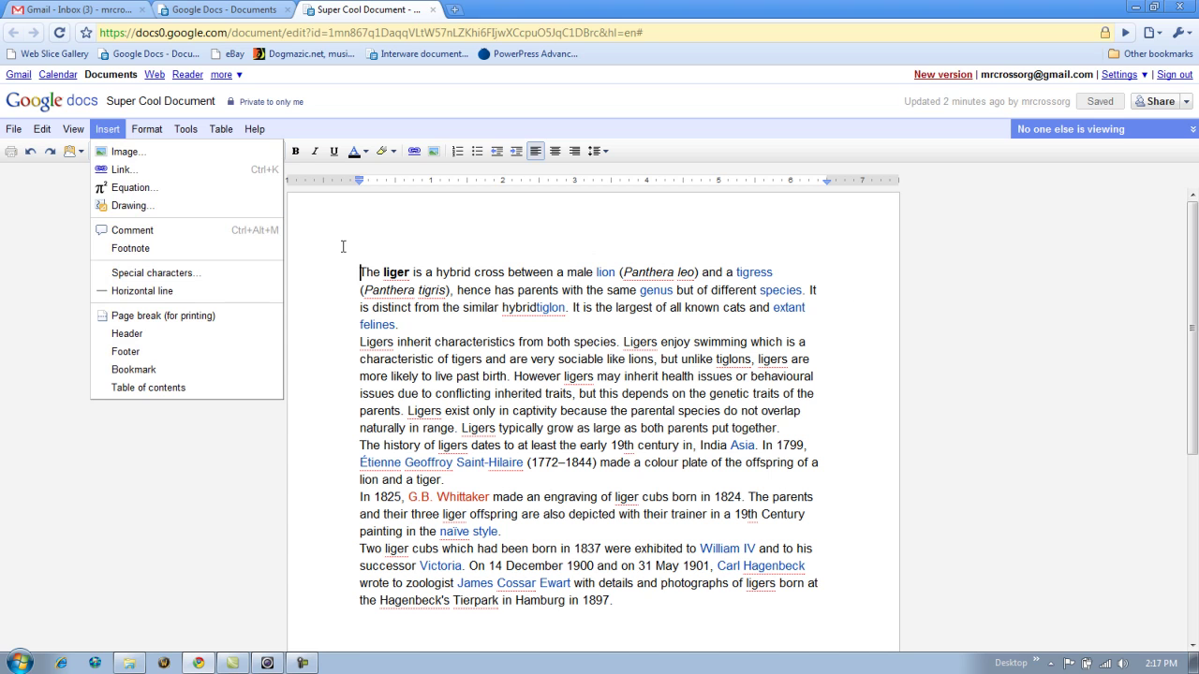
{"action": "left_click", "coordinate": [365, 271]}
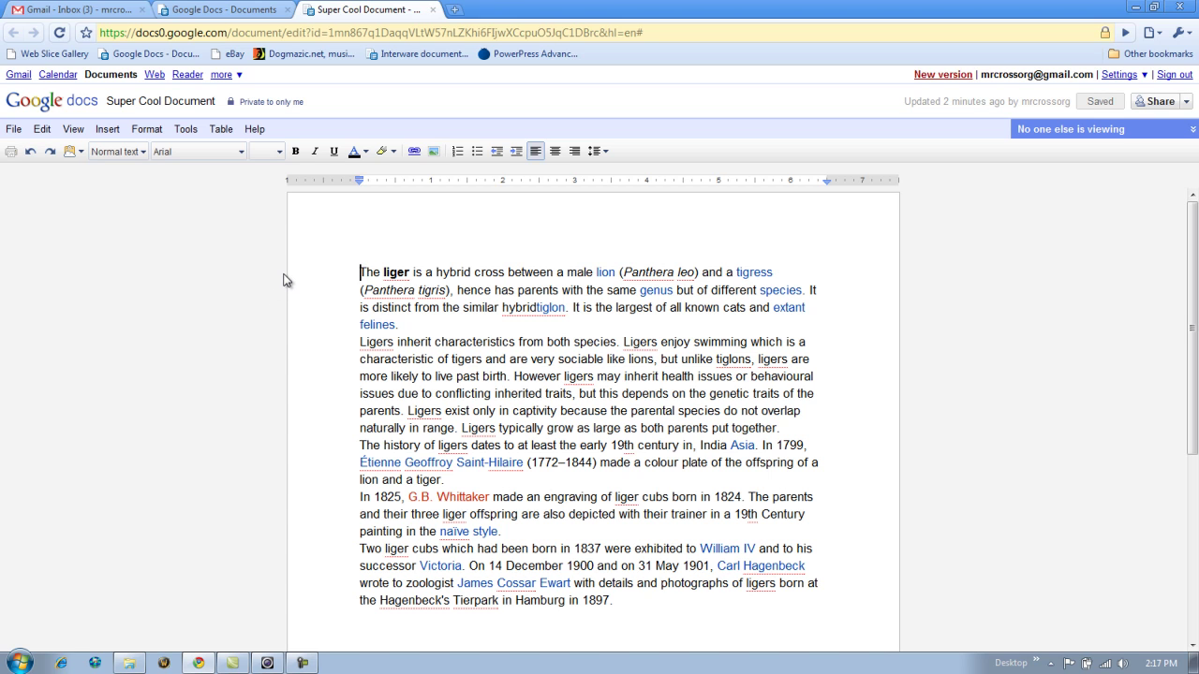
{"action": "left_click", "coordinate": [109, 131]}
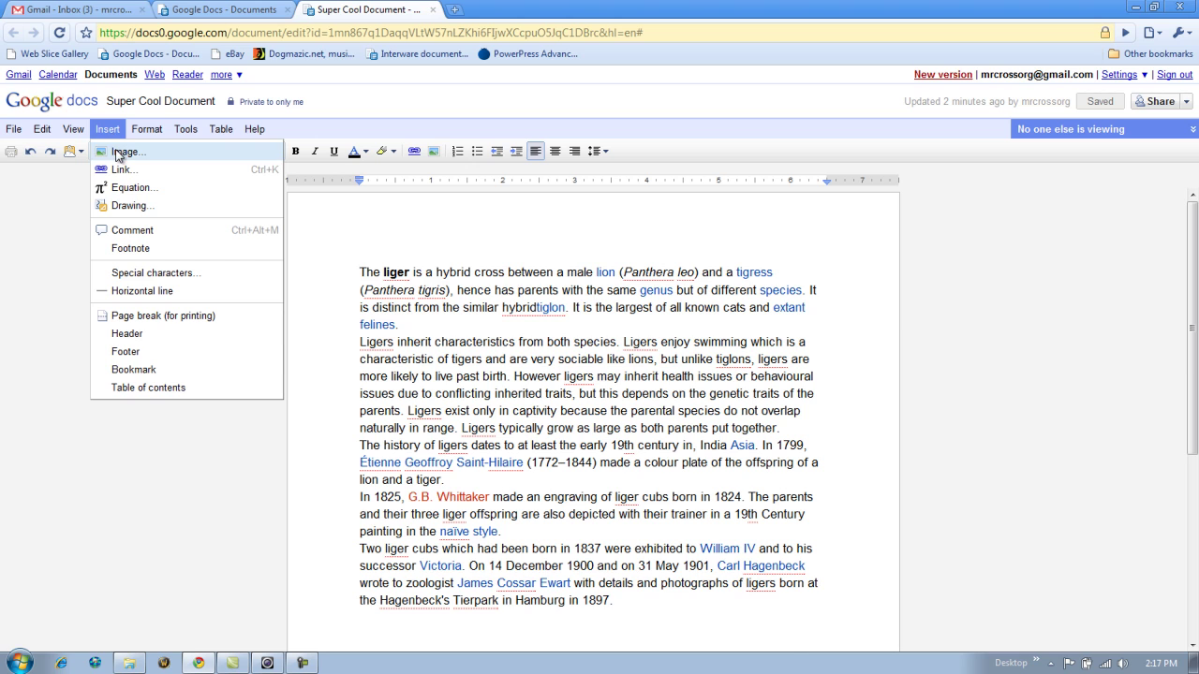
{"action": "left_click", "coordinate": [120, 153]}
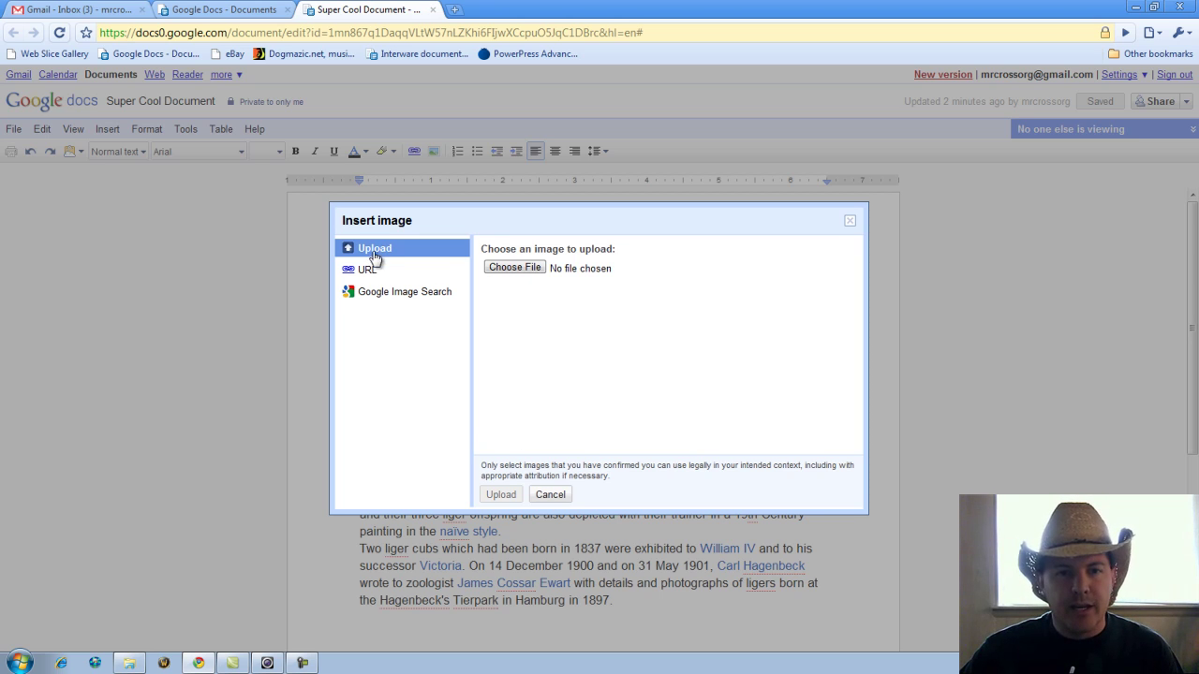
{"action": "left_click", "coordinate": [384, 272]}
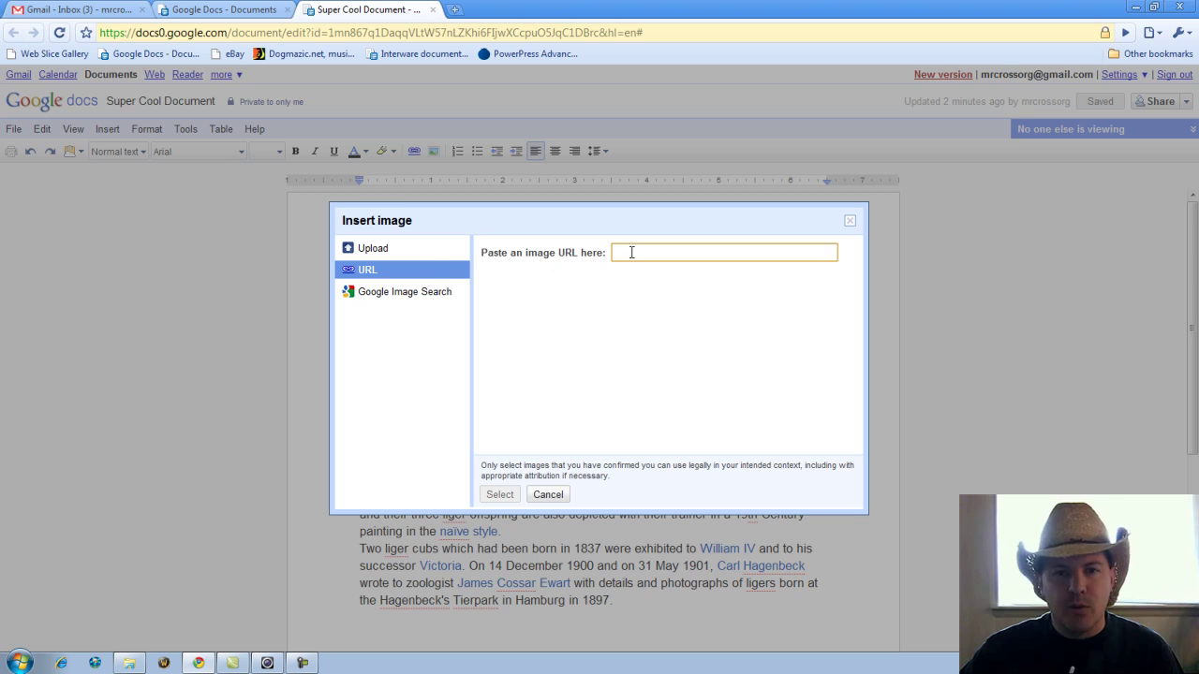
{"action": "left_click", "coordinate": [398, 296]}
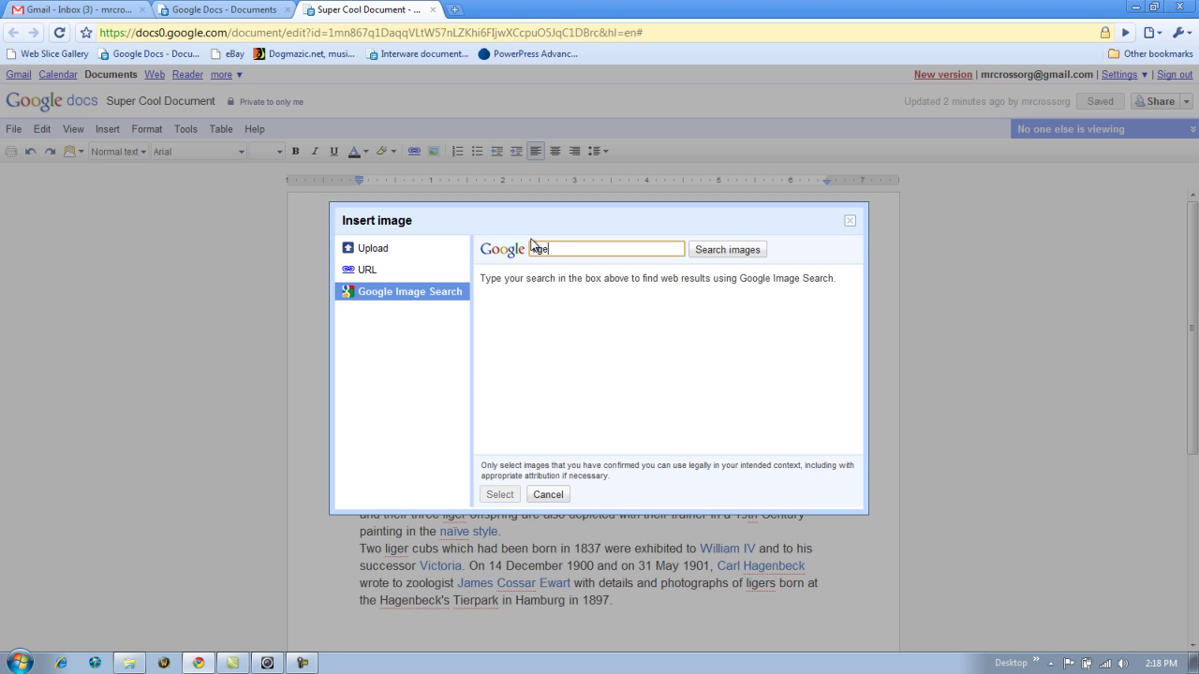
- Search for 'liger' and insert the first photo result
{"action": "left_click", "coordinate": [717, 251]}
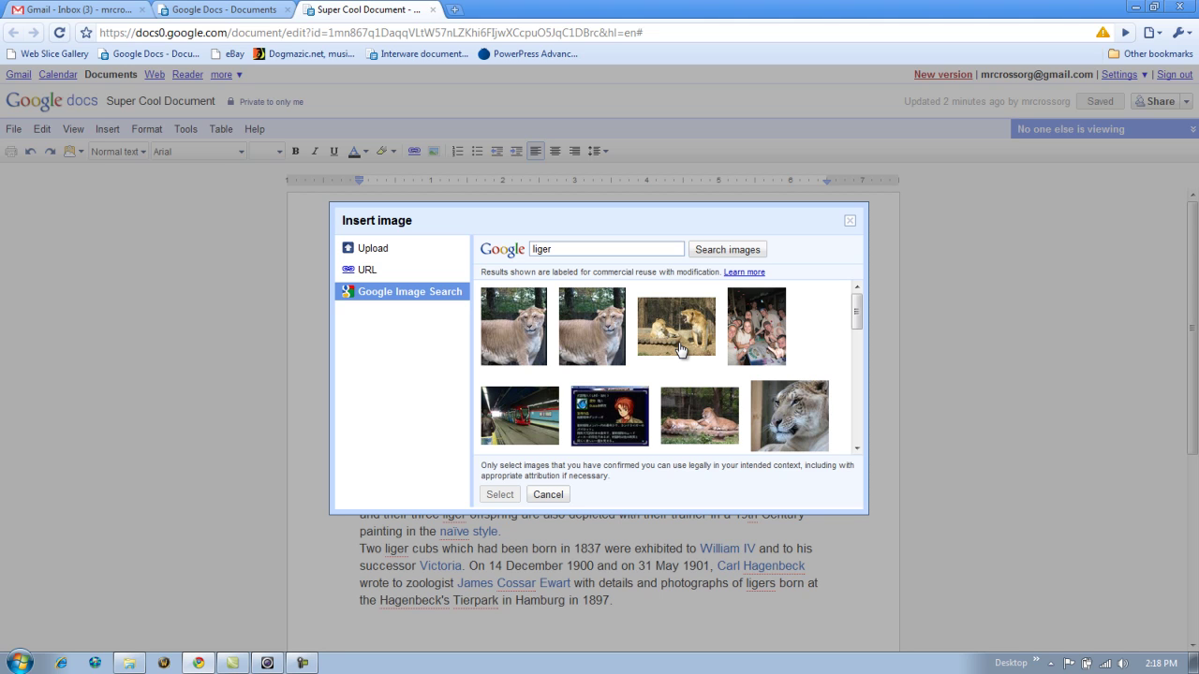
{"action": "left_click_drag", "start_coordinate": [503, 463], "coordinate": [721, 482]}
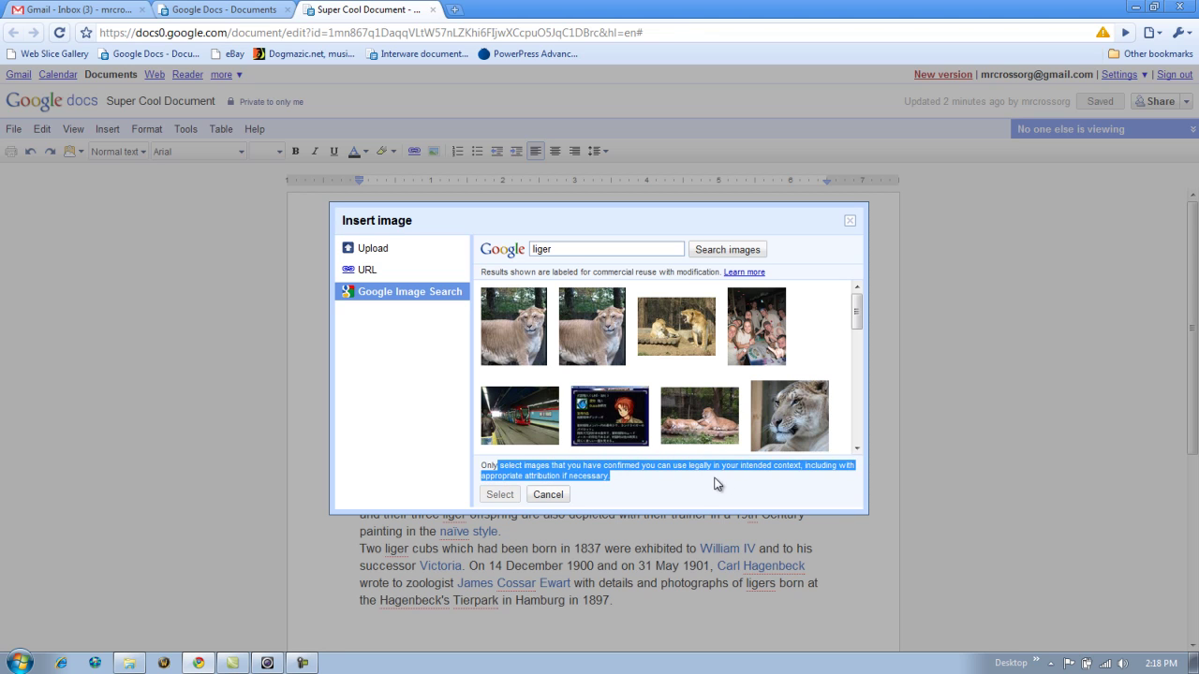
{"action": "left_click", "coordinate": [696, 492]}
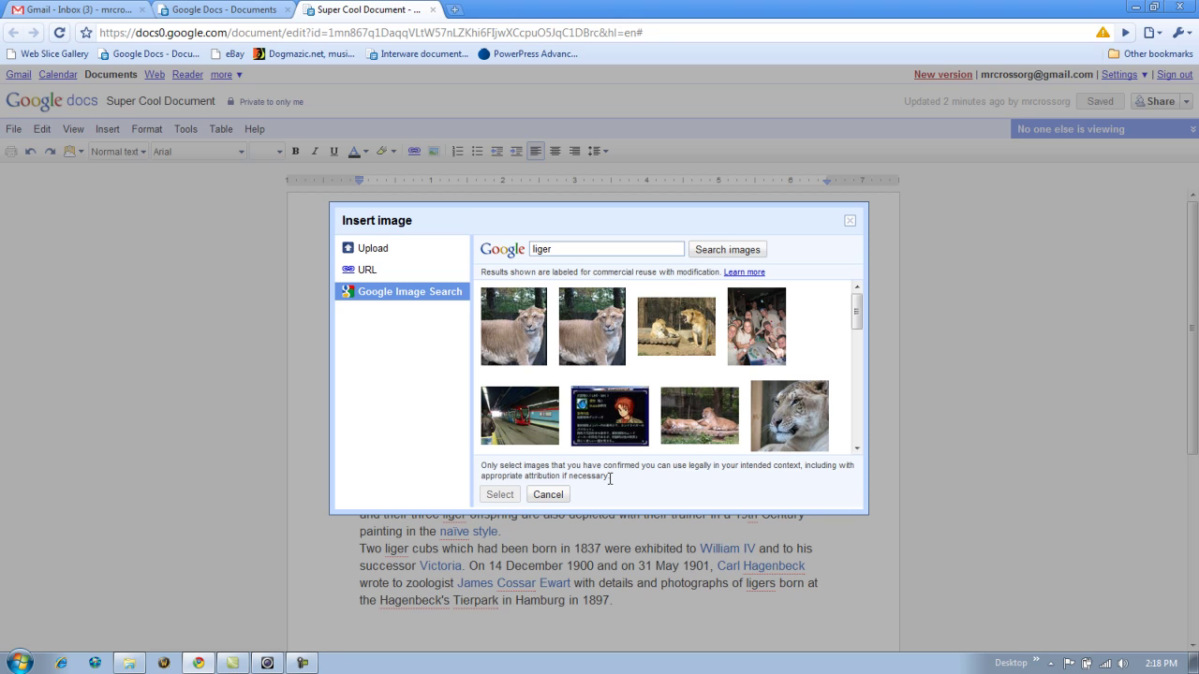
{"action": "left_click", "coordinate": [521, 325]}
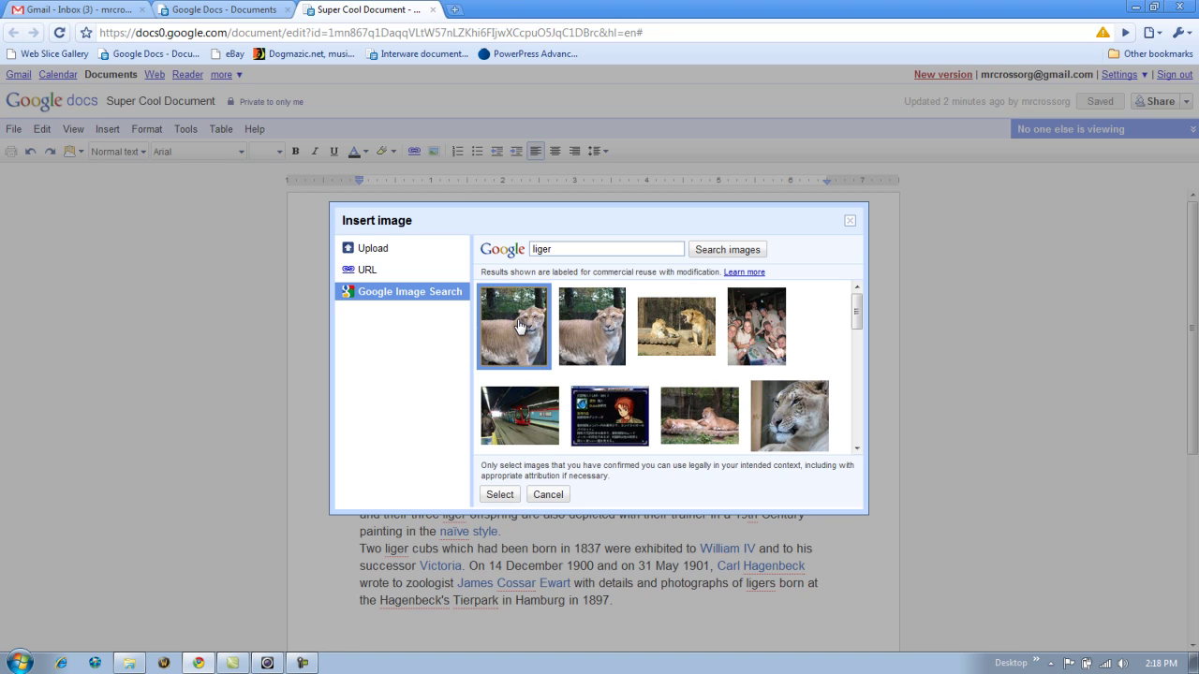
{"action": "left_click", "coordinate": [501, 496]}
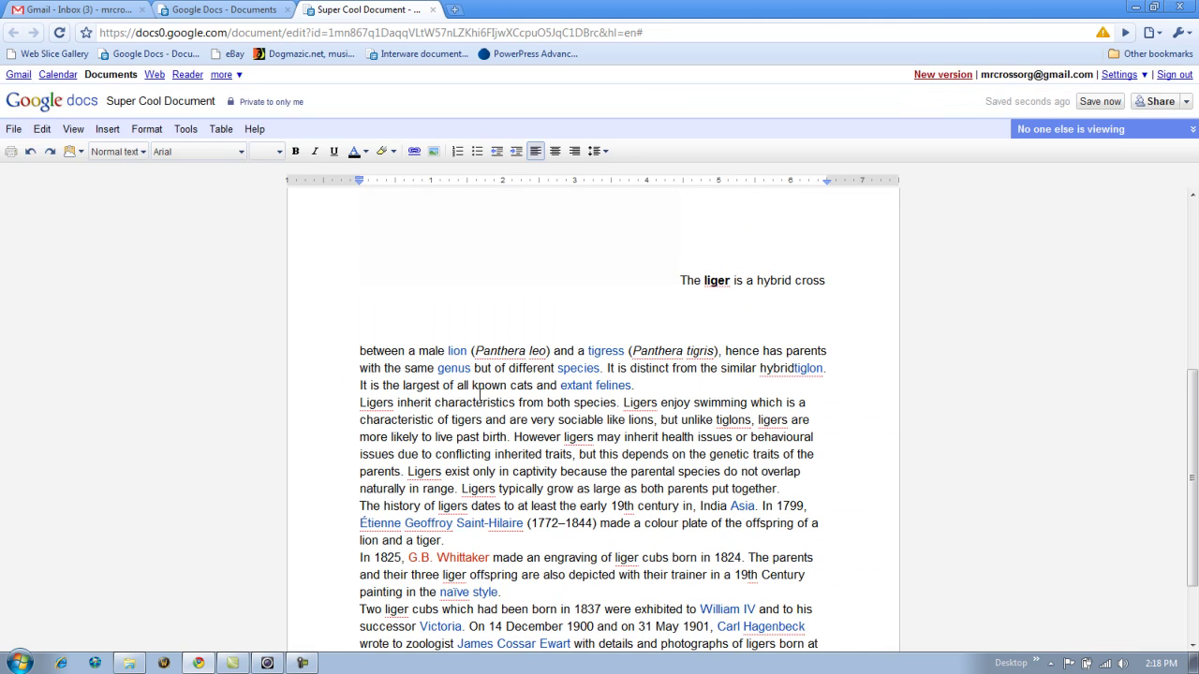
- Scroll to the top and select the liger photo to show its Inline - Fixed position bubble
{"action": "left_click_drag", "start_coordinate": [1195, 403], "coordinate": [1196, 277]}
{"action": "left_click", "coordinate": [609, 403]}
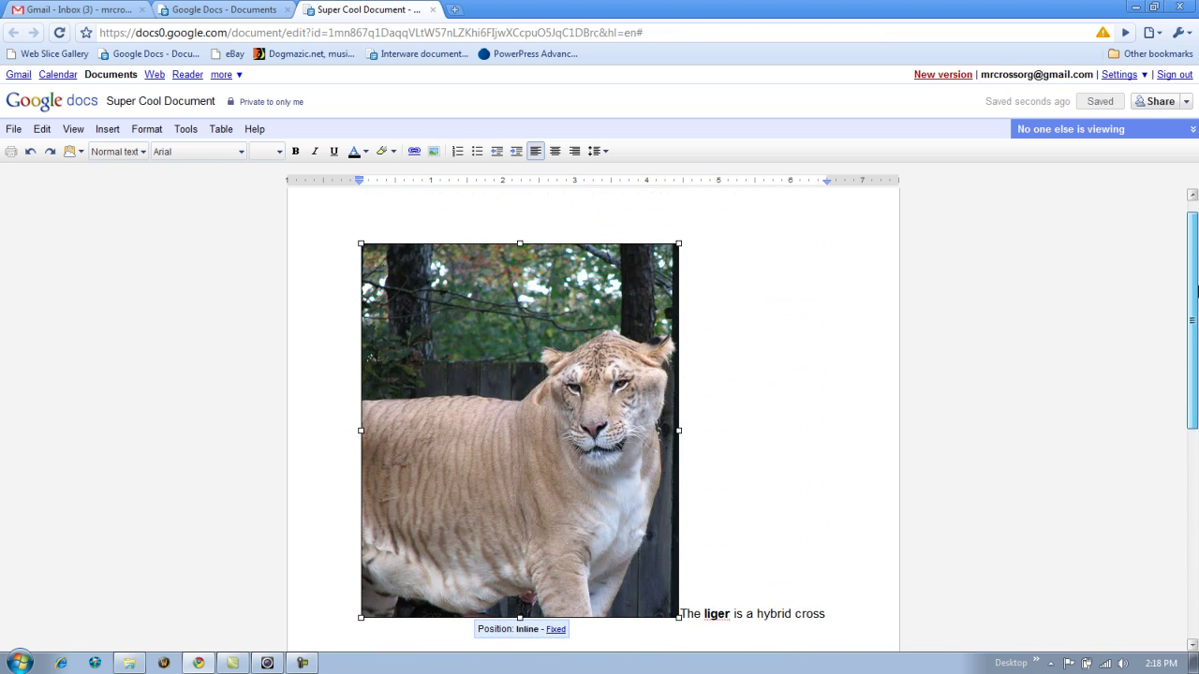
{"action": "scroll", "coordinate": [784, 421], "scroll_direction": "down", "scroll_amount": 4}
{"action": "scroll", "coordinate": [881, 324], "scroll_direction": "up", "scroll_amount": 4}
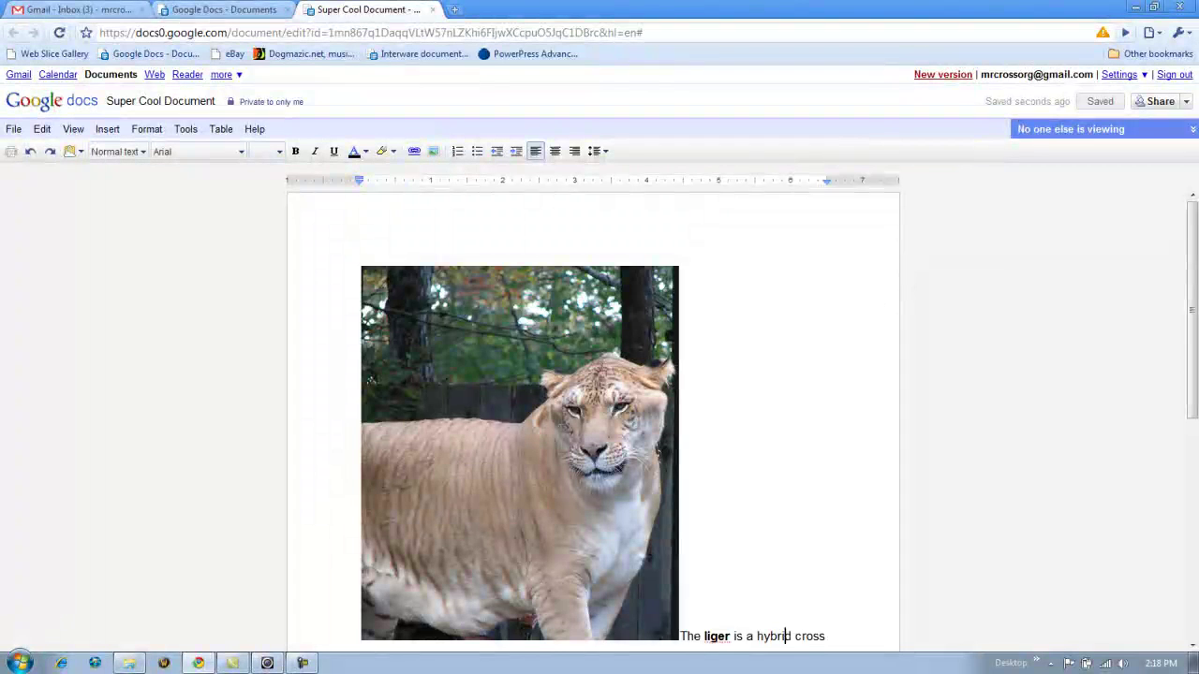
{"action": "scroll", "coordinate": [758, 634], "scroll_direction": "down", "scroll_amount": 3}
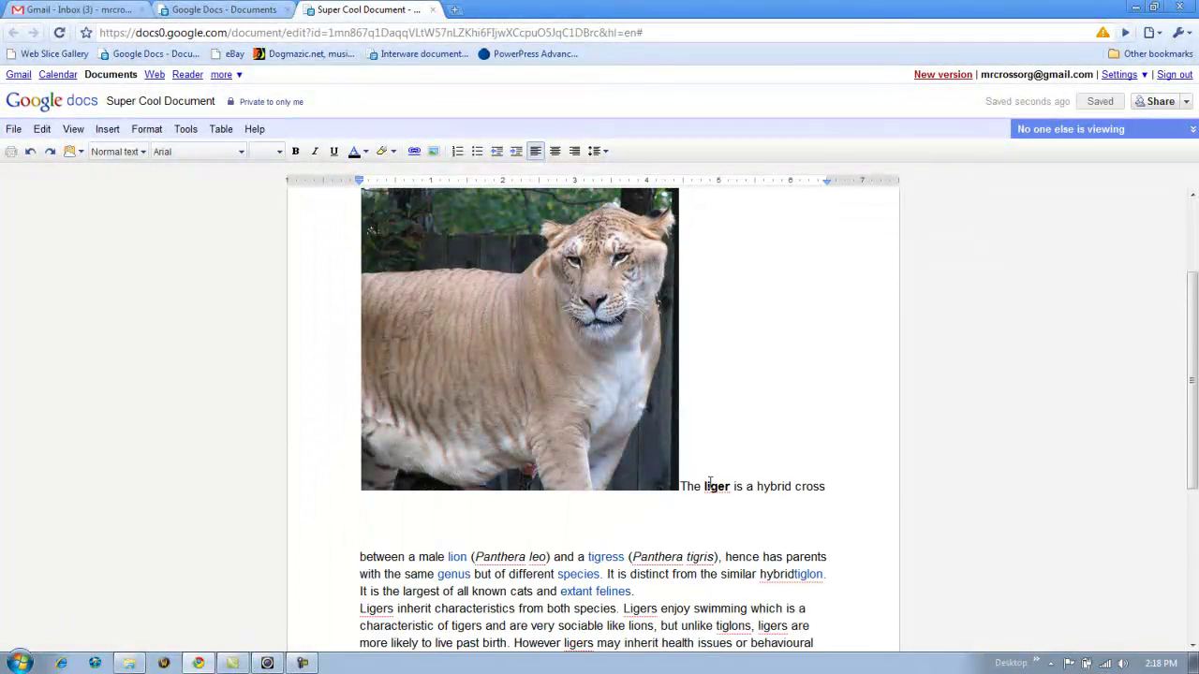
{"action": "scroll", "coordinate": [832, 478], "scroll_direction": "down", "scroll_amount": 3}
{"action": "scroll", "coordinate": [682, 336], "scroll_direction": "down", "scroll_amount": 1}
{"action": "left_click_drag", "start_coordinate": [682, 336], "coordinate": [832, 320]}
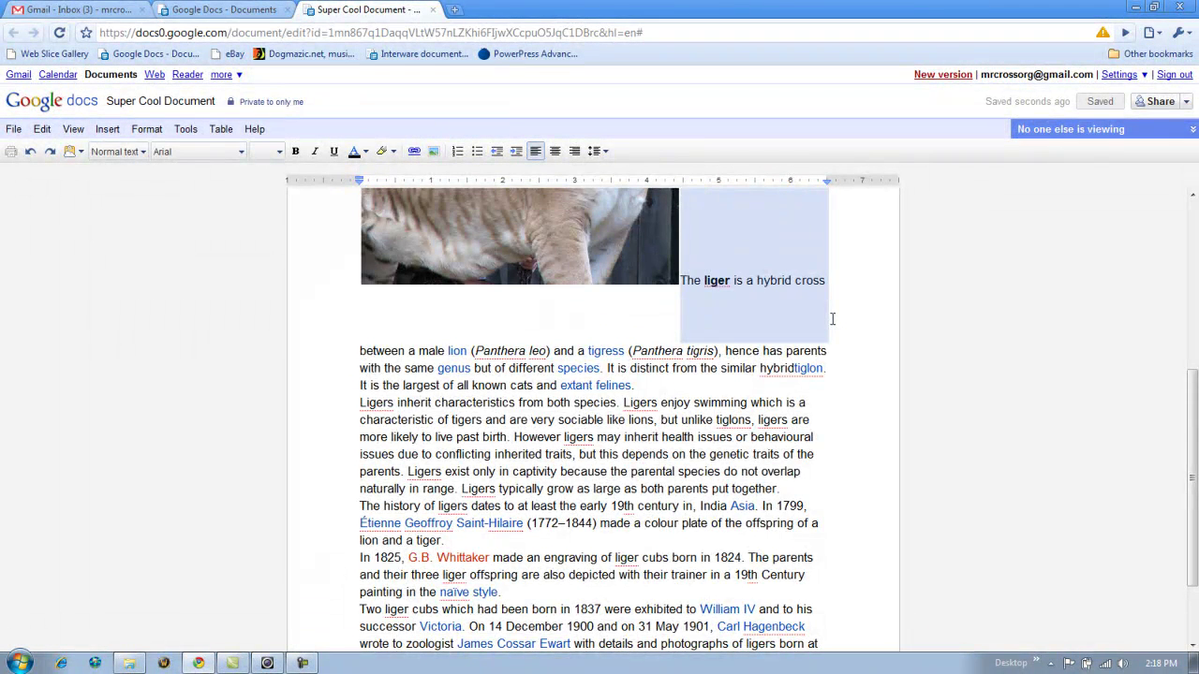
{"action": "scroll", "coordinate": [832, 320], "scroll_direction": "up", "scroll_amount": 7}
{"action": "scroll", "coordinate": [890, 356], "scroll_direction": "down", "scroll_amount": 5}
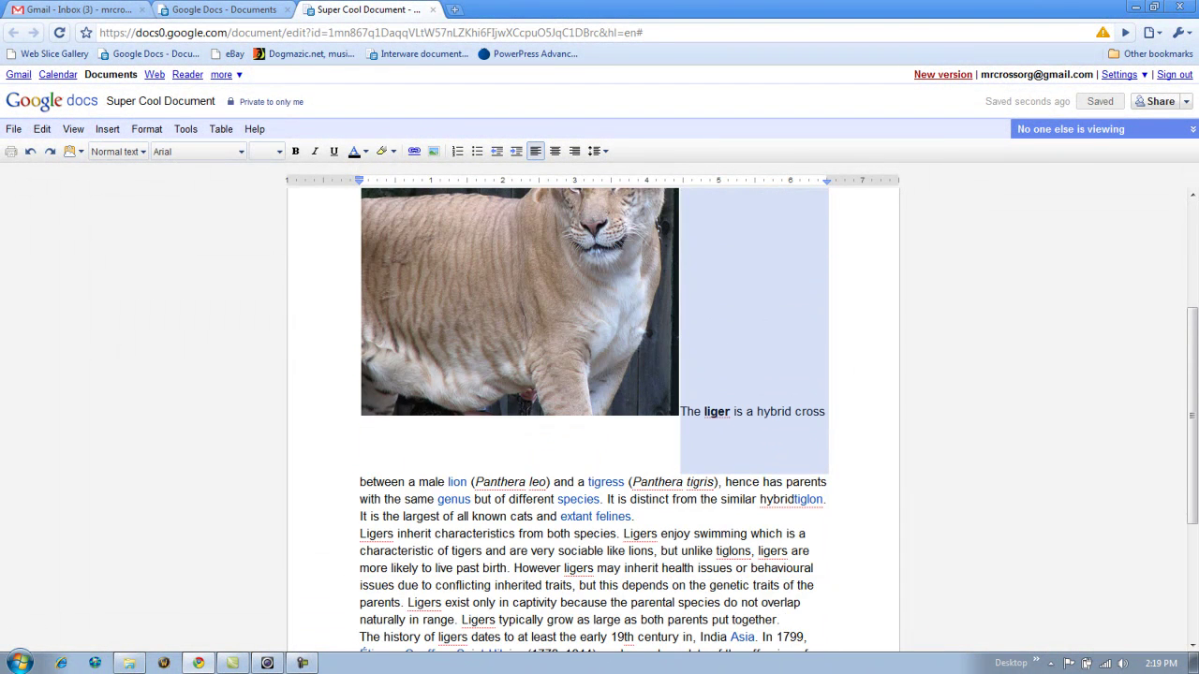
{"action": "scroll", "coordinate": [560, 334], "scroll_direction": "up", "scroll_amount": 3}
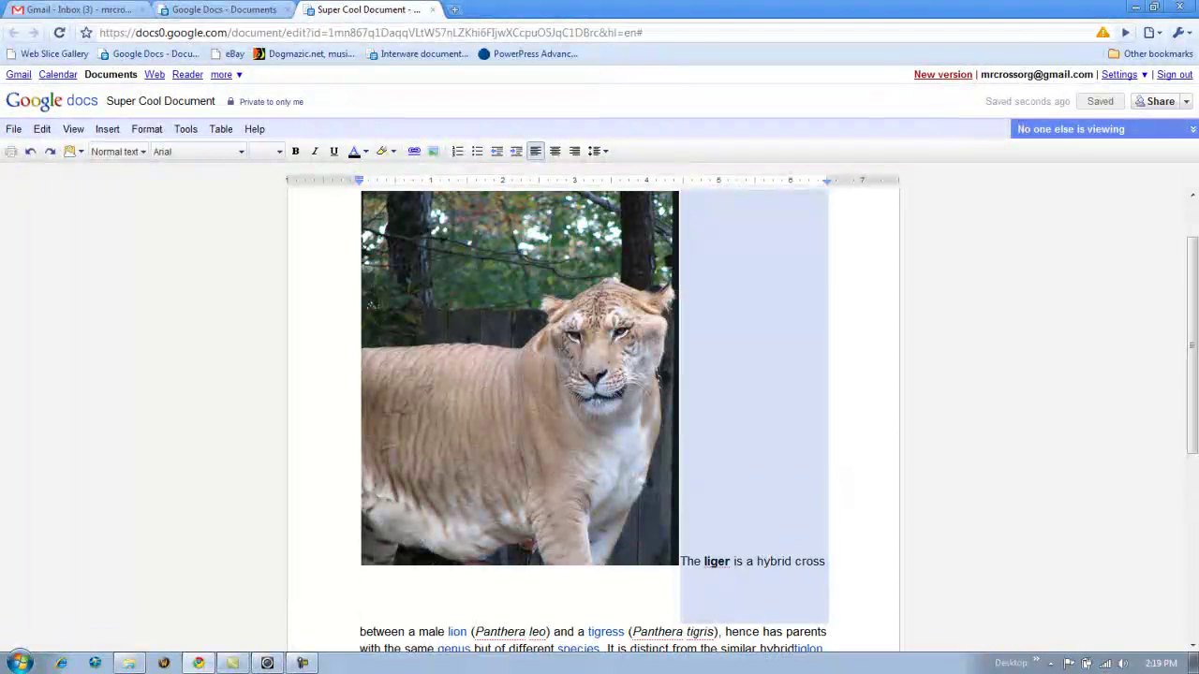
{"action": "left_click", "coordinate": [561, 335]}
{"action": "scroll", "coordinate": [721, 419], "scroll_direction": "down", "scroll_amount": 3}
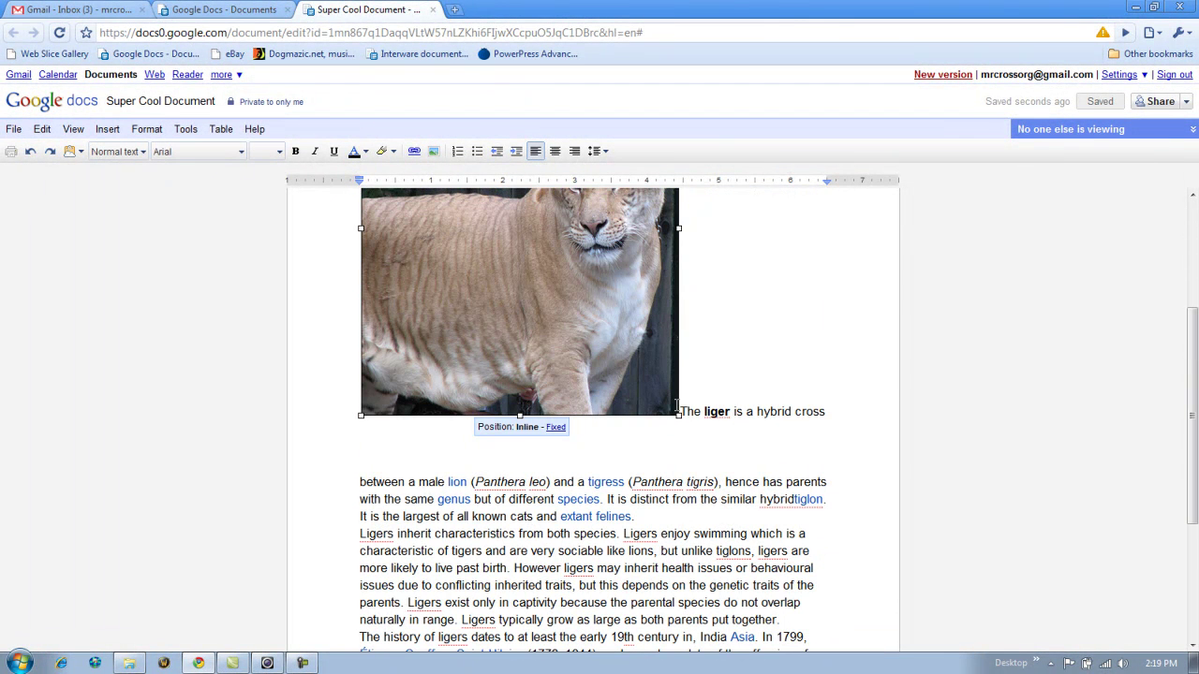
- Try wrapping the text beside the liger photo, then set the photo back inline
{"action": "left_click", "coordinate": [555, 427]}
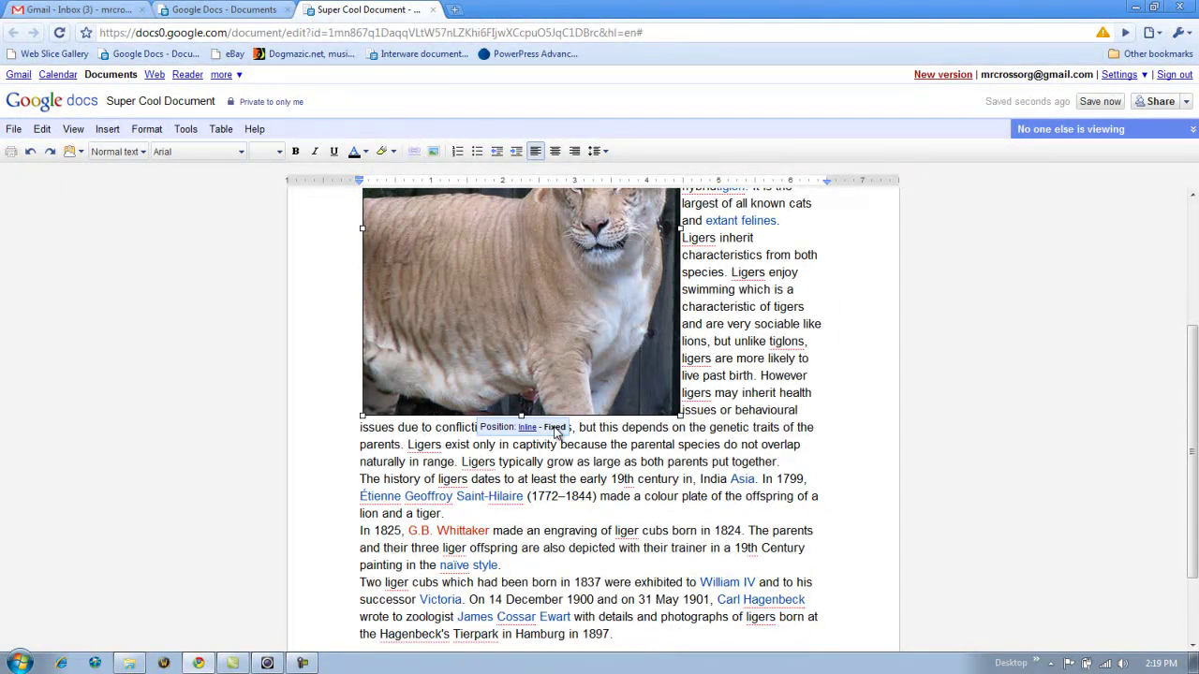
{"action": "scroll", "coordinate": [879, 387], "scroll_direction": "up", "scroll_amount": 3}
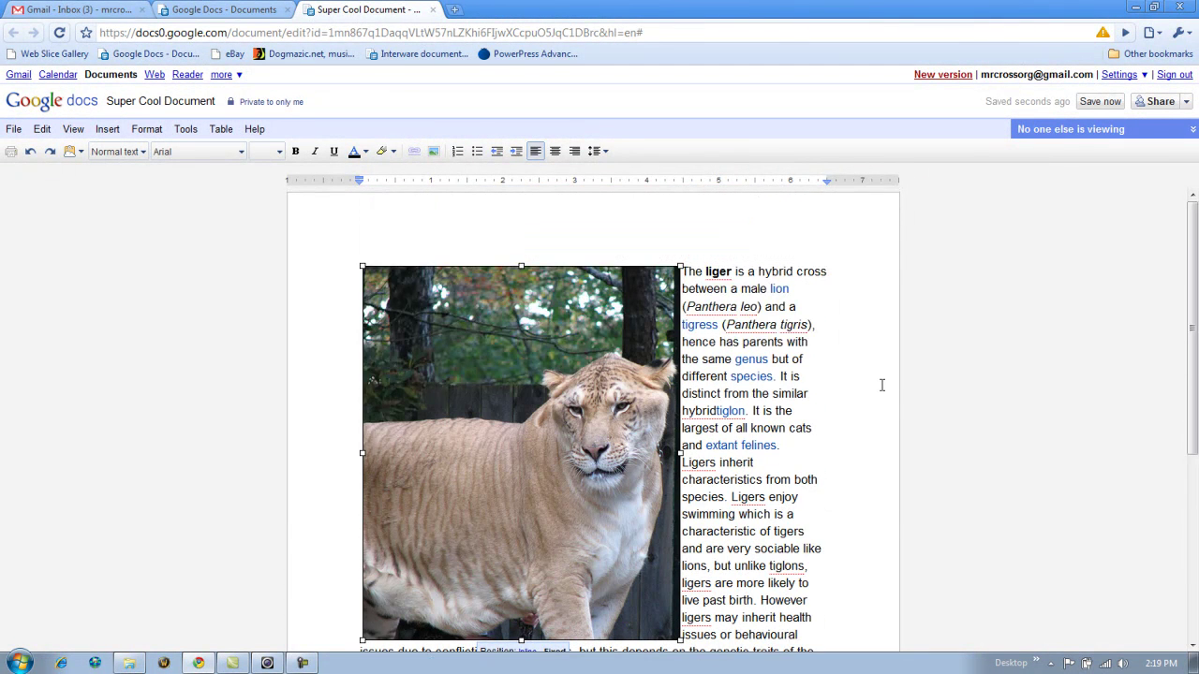
{"action": "left_click_drag", "start_coordinate": [685, 272], "coordinate": [790, 523]}
{"action": "scroll", "coordinate": [824, 427], "scroll_direction": "up", "scroll_amount": 3}
{"action": "scroll", "coordinate": [749, 430], "scroll_direction": "down", "scroll_amount": 2}
{"action": "left_click", "coordinate": [504, 410]}
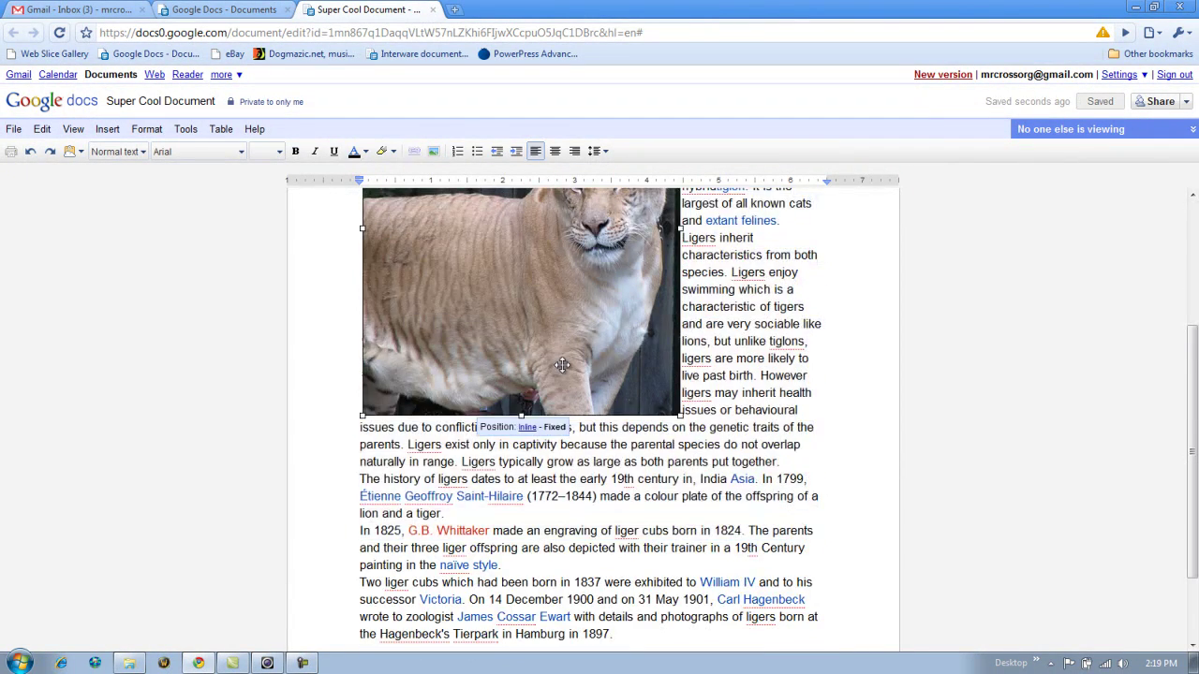
{"action": "left_click", "coordinate": [527, 428]}
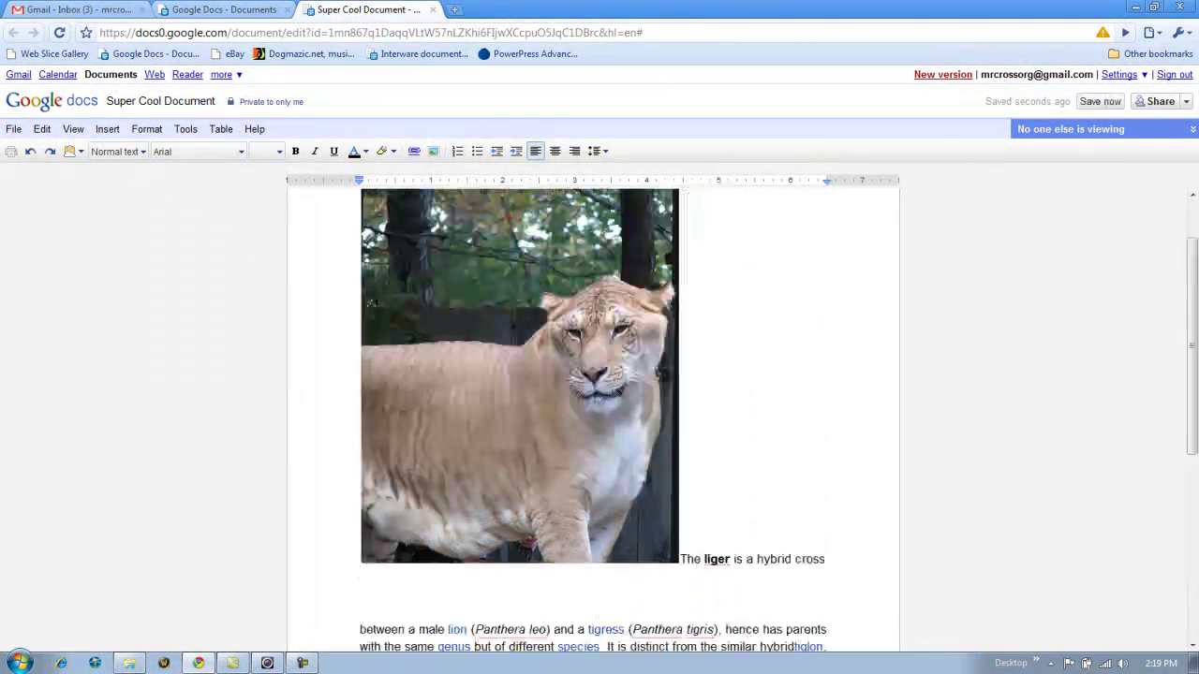
- Reselect the liger photo and make the article text wrap along its side
{"action": "scroll", "coordinate": [761, 414], "scroll_direction": "down", "scroll_amount": 4}
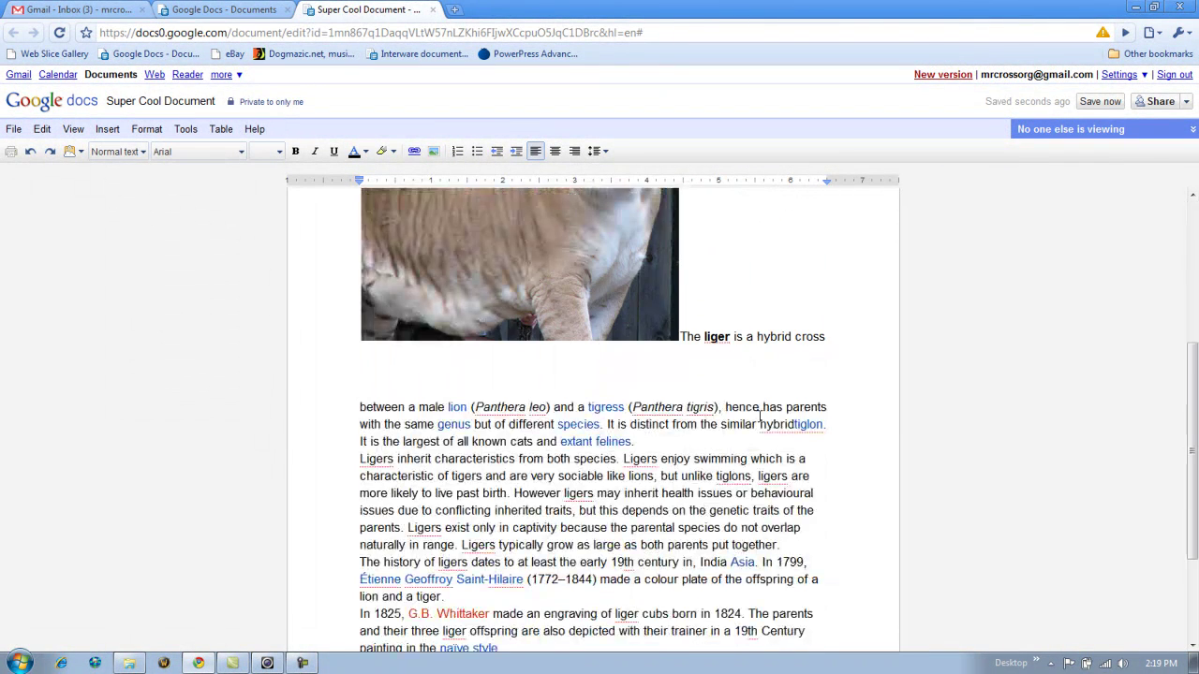
{"action": "scroll", "coordinate": [759, 417], "scroll_direction": "up", "scroll_amount": 4}
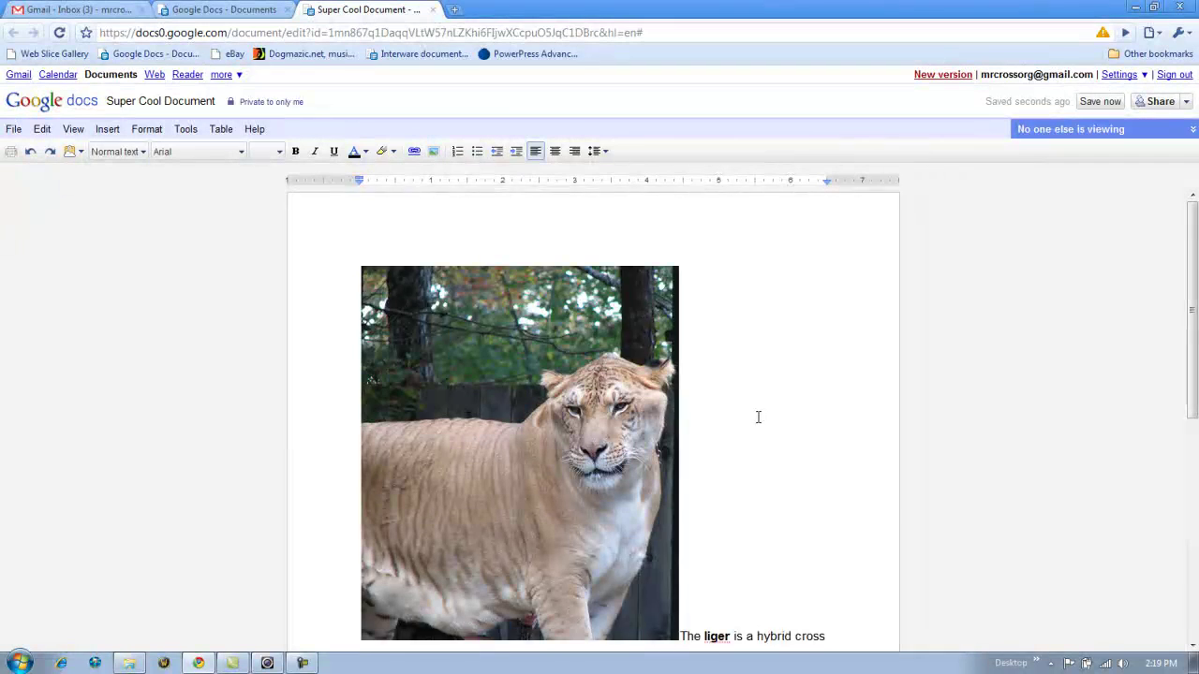
{"action": "scroll", "coordinate": [759, 417], "scroll_direction": "down", "scroll_amount": 2}
{"action": "scroll", "coordinate": [655, 468], "scroll_direction": "up", "scroll_amount": 1}
{"action": "left_click", "coordinate": [567, 530]}
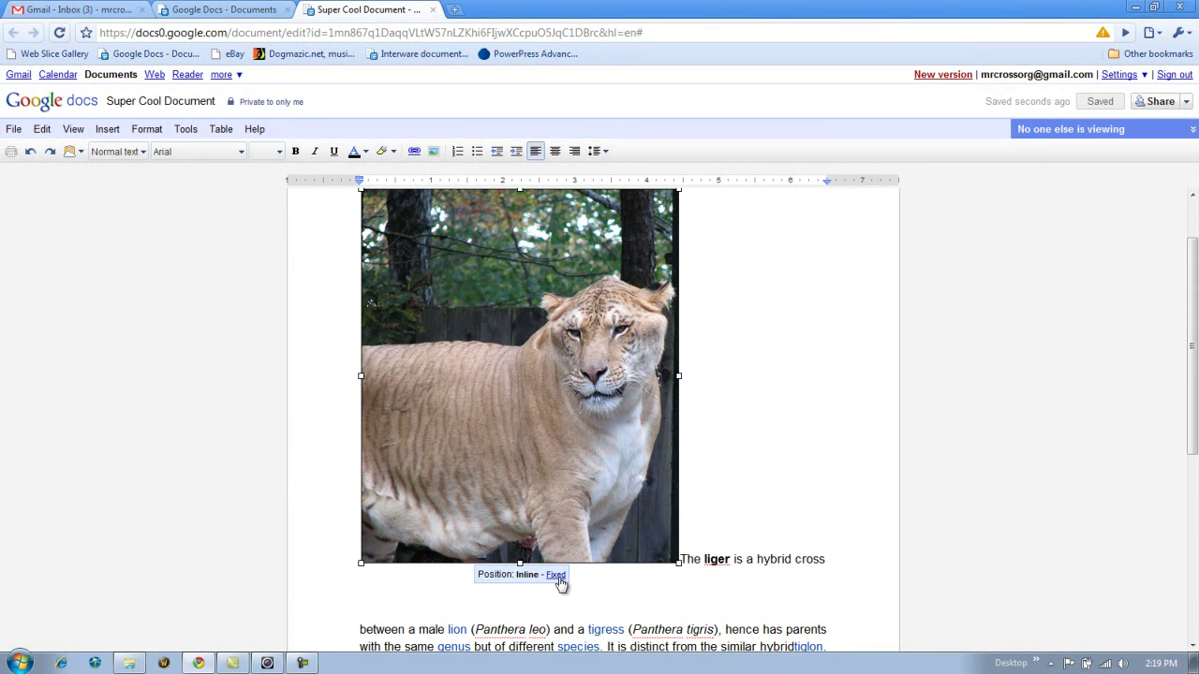
{"action": "left_click", "coordinate": [559, 577]}
{"action": "scroll", "coordinate": [876, 393], "scroll_direction": "up", "scroll_amount": 1}
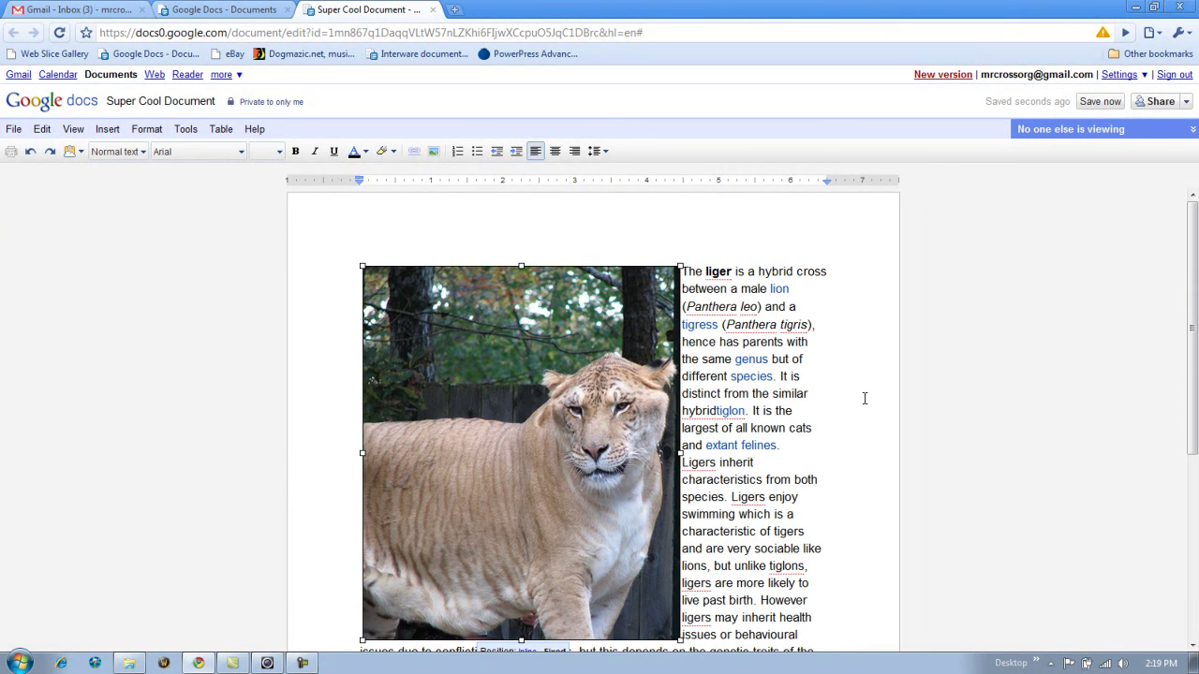
{"action": "scroll", "coordinate": [876, 362], "scroll_direction": "down", "scroll_amount": 1}
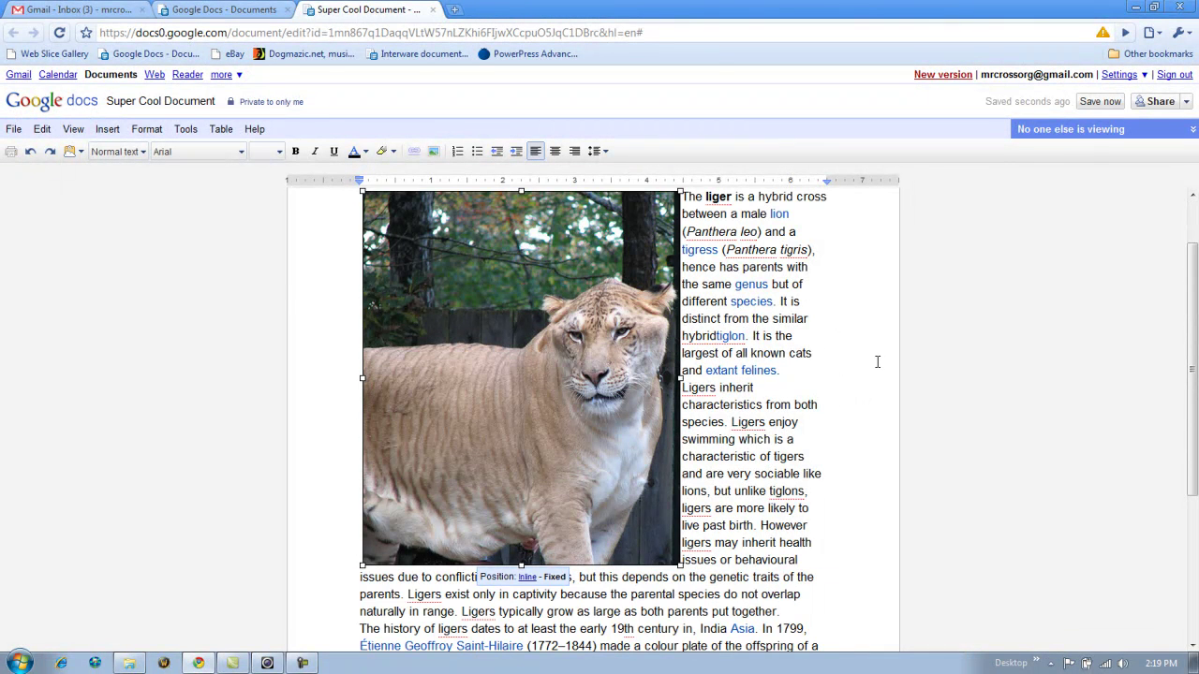
{"action": "scroll", "coordinate": [861, 380], "scroll_direction": "up", "scroll_amount": 1}
{"action": "scroll", "coordinate": [860, 380], "scroll_direction": "down", "scroll_amount": 1}
{"action": "scroll", "coordinate": [855, 385], "scroll_direction": "up", "scroll_amount": 1}
{"action": "scroll", "coordinate": [855, 385], "scroll_direction": "down", "scroll_amount": 1}
- Shrink the liger photo to a small thumbnail by dragging its corner handle
{"action": "left_click_drag", "start_coordinate": [678, 566], "coordinate": [498, 352]}
{"action": "scroll", "coordinate": [586, 308], "scroll_direction": "up", "scroll_amount": 1}
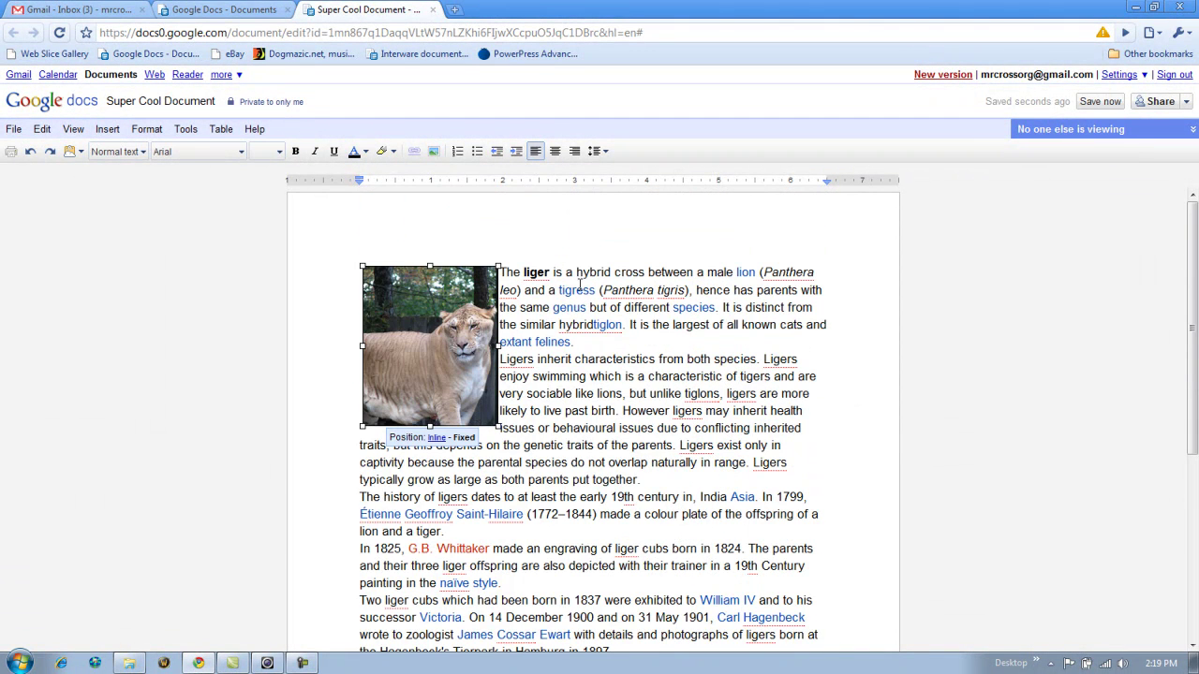
{"action": "left_click", "coordinate": [577, 276]}
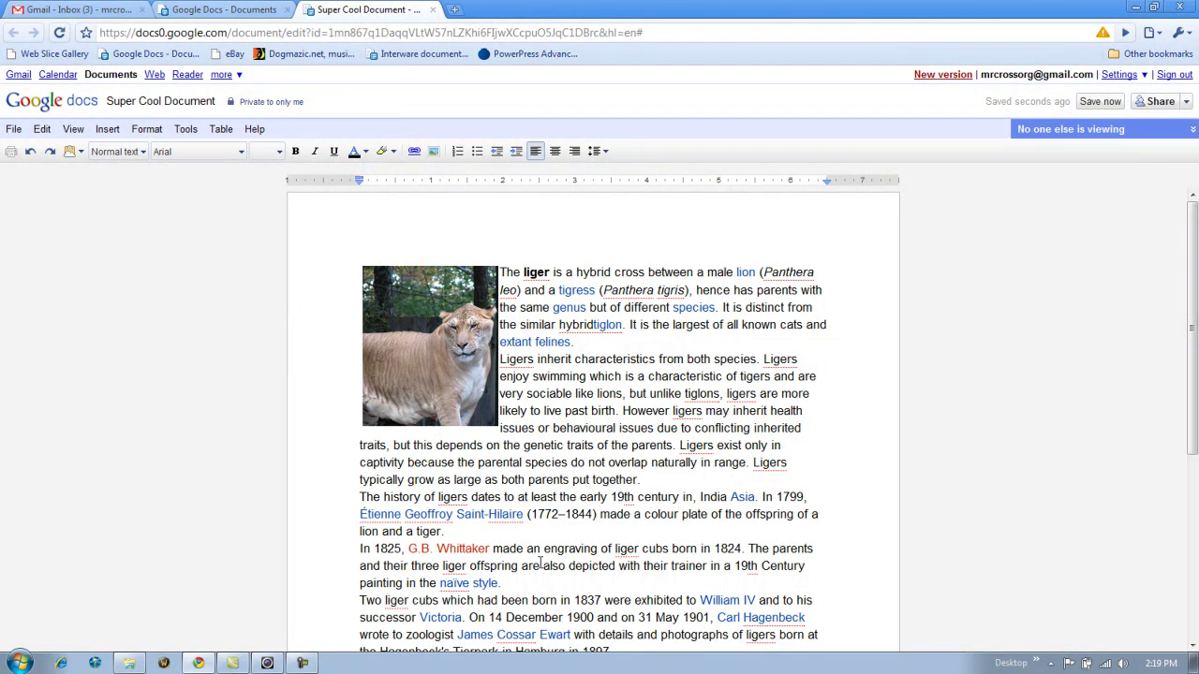
- Add a new empty paragraph after 'Hamburg in 1897.' at the article's end
{"action": "scroll", "coordinate": [501, 313], "scroll_direction": "down", "scroll_amount": 3}
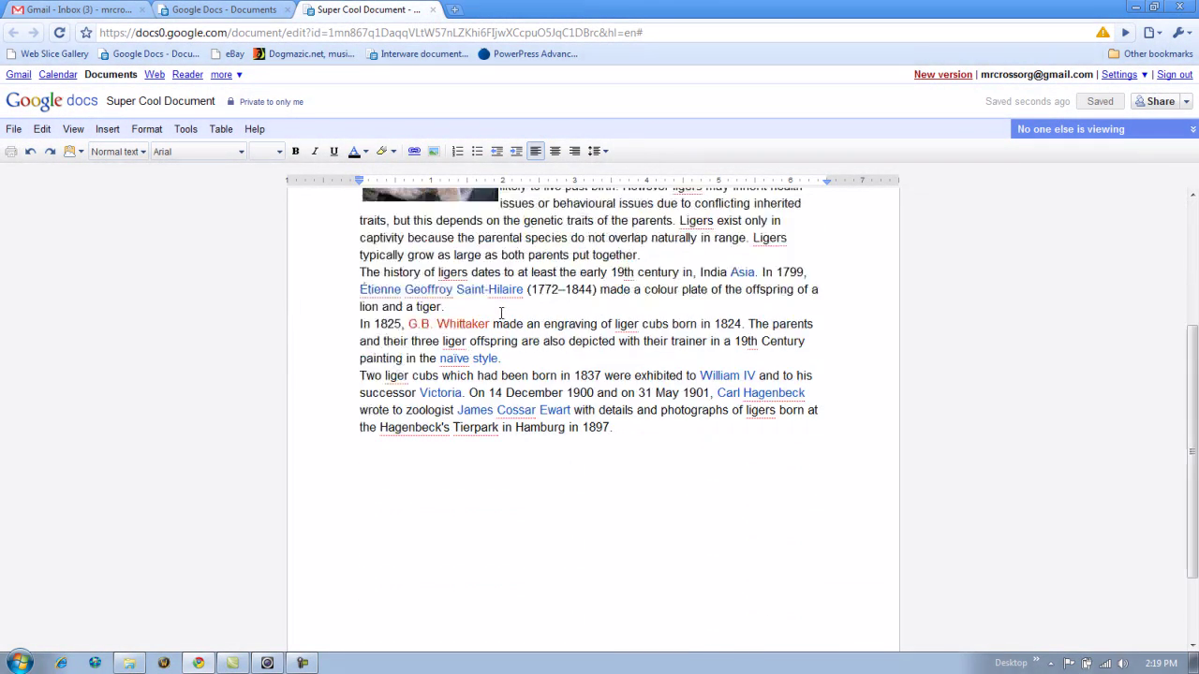
{"action": "scroll", "coordinate": [501, 312], "scroll_direction": "down", "scroll_amount": 1}
{"action": "left_click", "coordinate": [636, 352]}
{"action": "key", "text": "Return"}
{"action": "key", "text": "Return"}
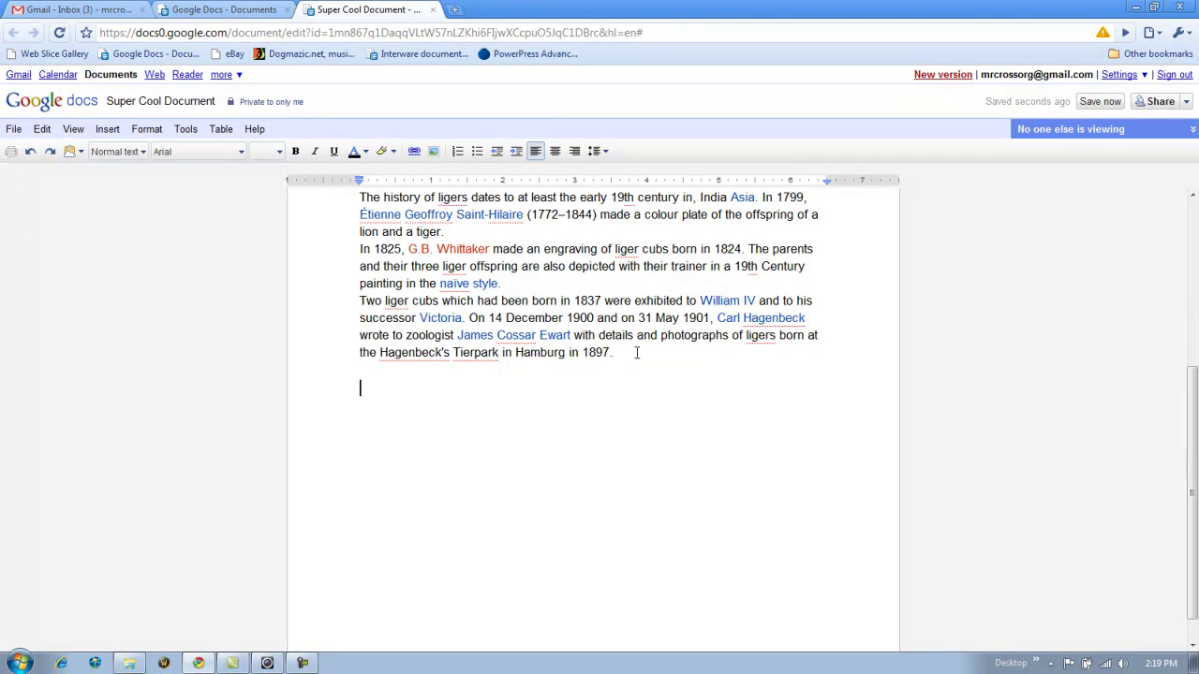
{"action": "scroll", "coordinate": [182, 225], "scroll_direction": "up", "scroll_amount": 2}
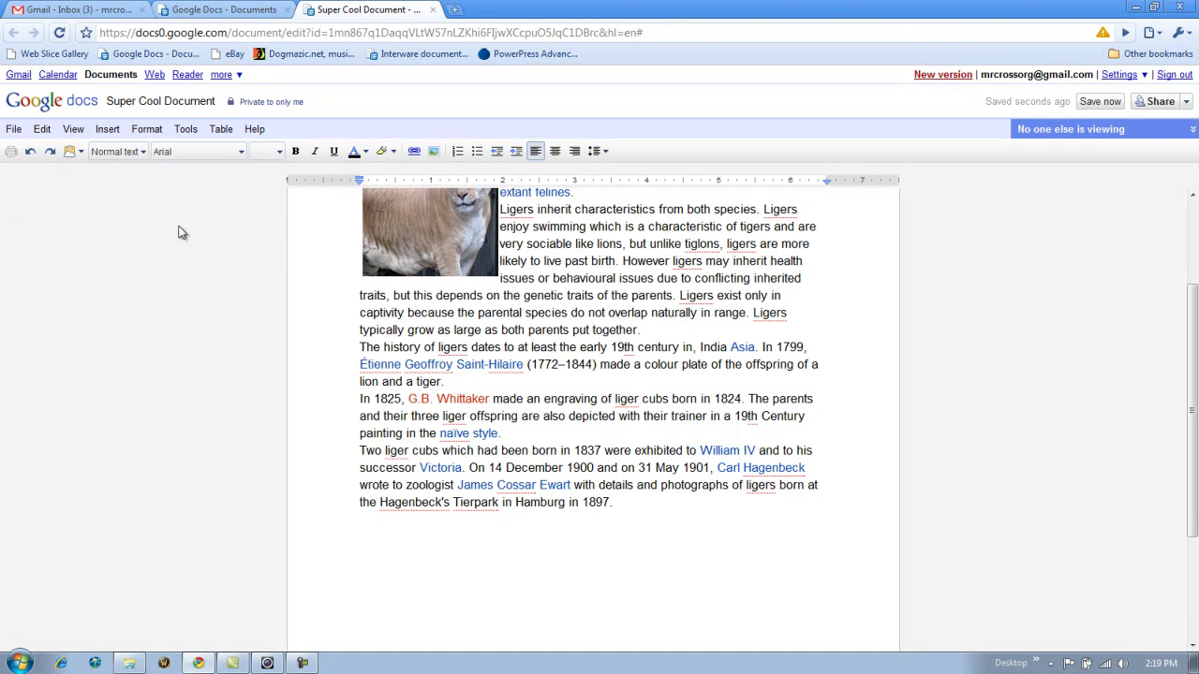
{"action": "left_click", "coordinate": [107, 129]}
{"action": "left_click", "coordinate": [122, 169]}
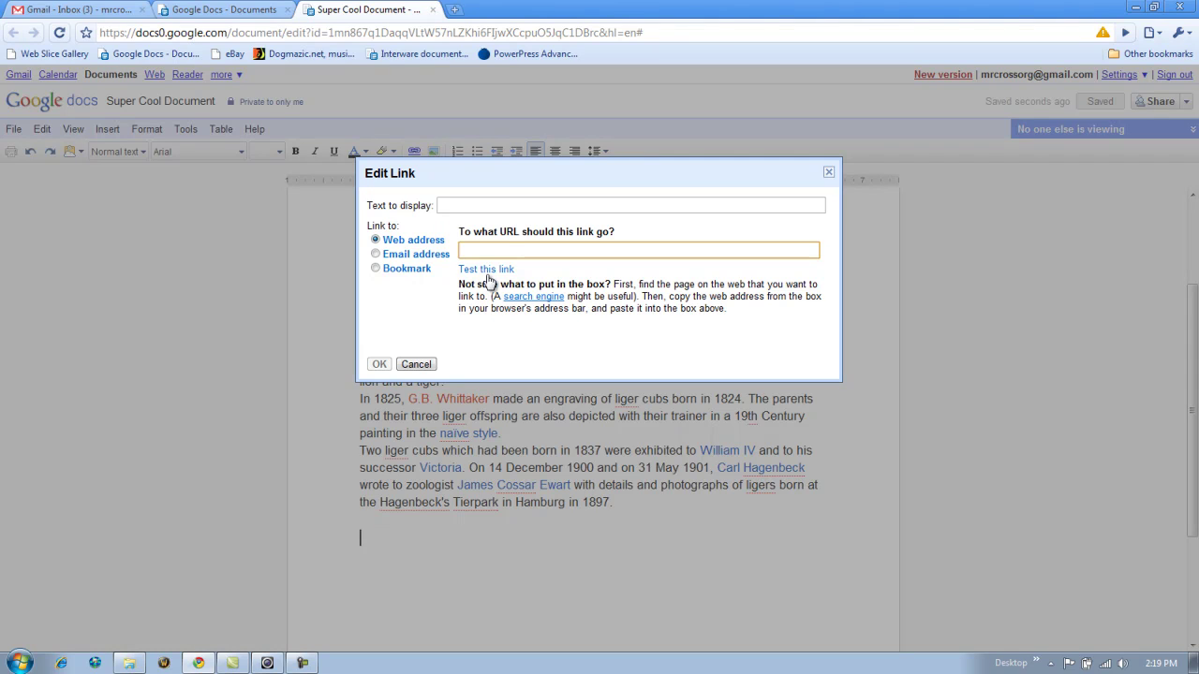
{"action": "left_click", "coordinate": [455, 208]}
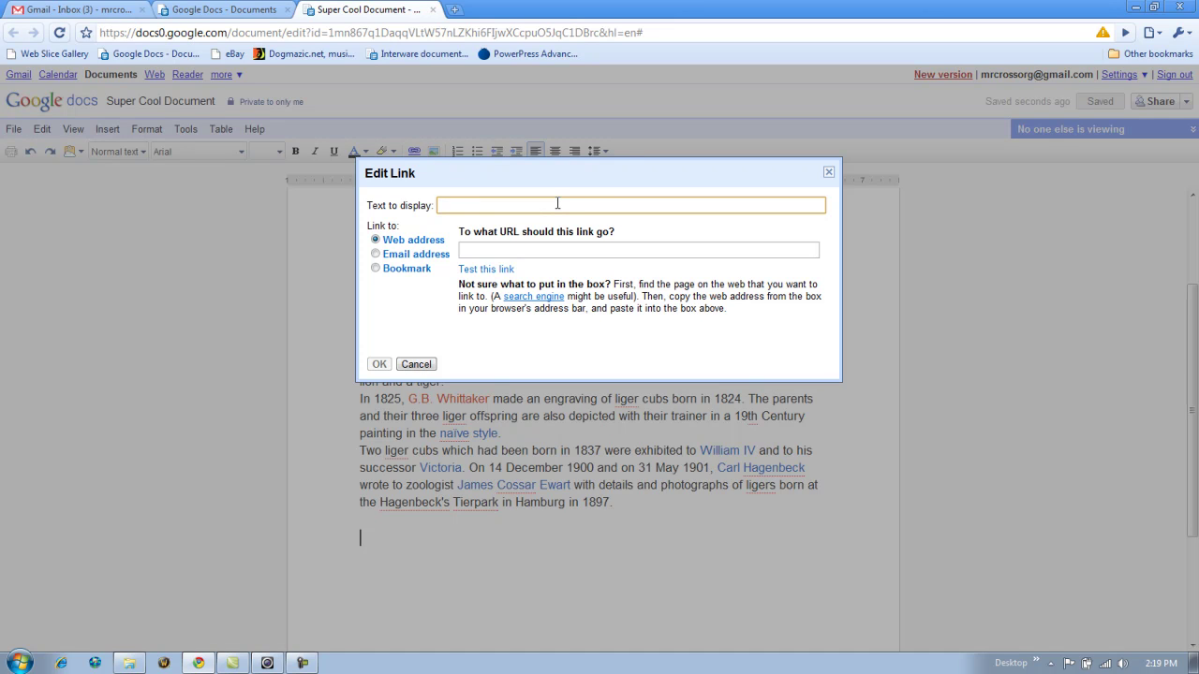
{"action": "type", "text": "This is a great website for learning."}
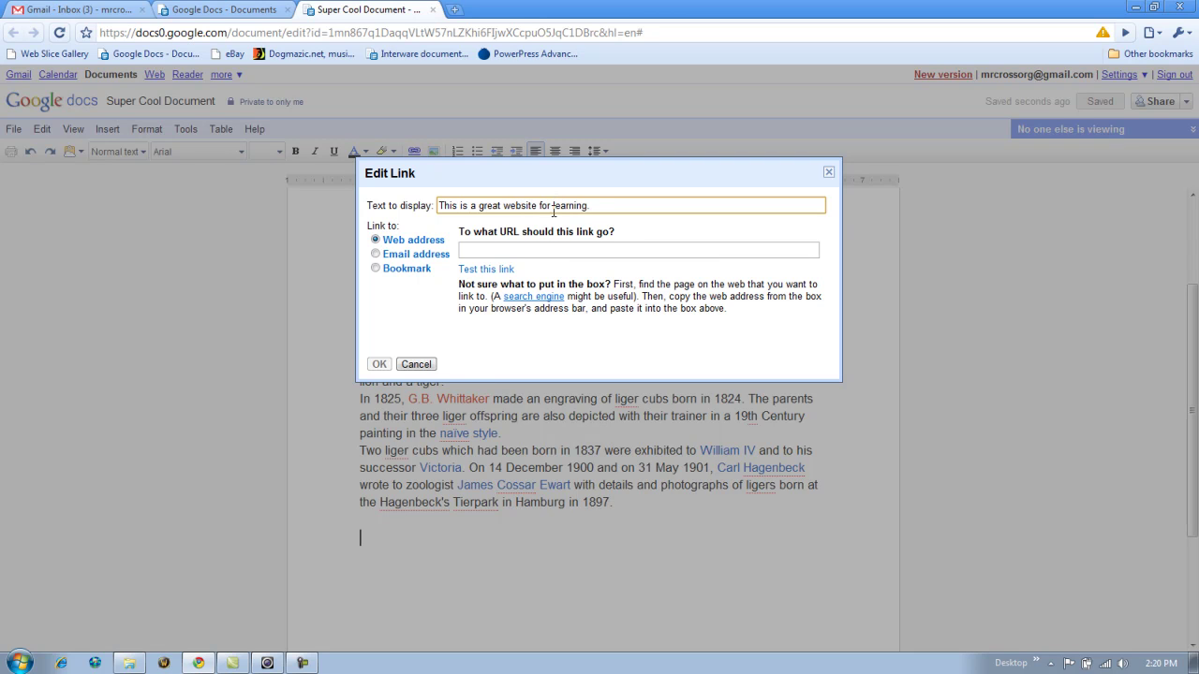
{"action": "left_click", "coordinate": [532, 249]}
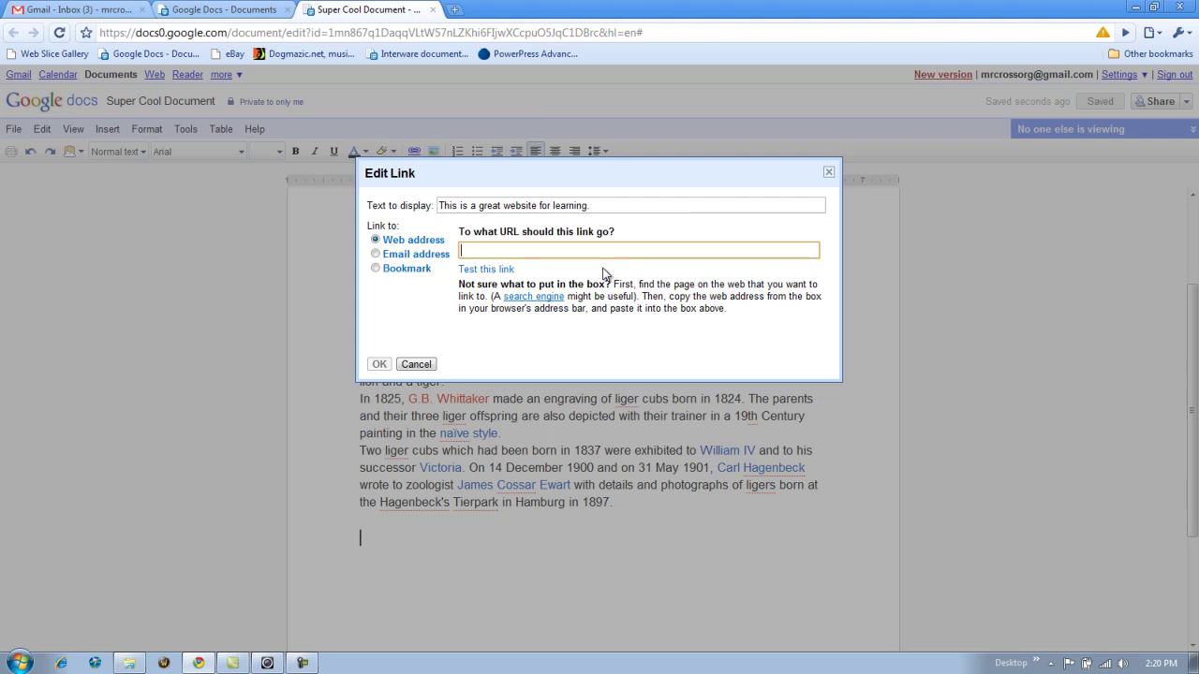
{"action": "left_click", "coordinate": [353, 36]}
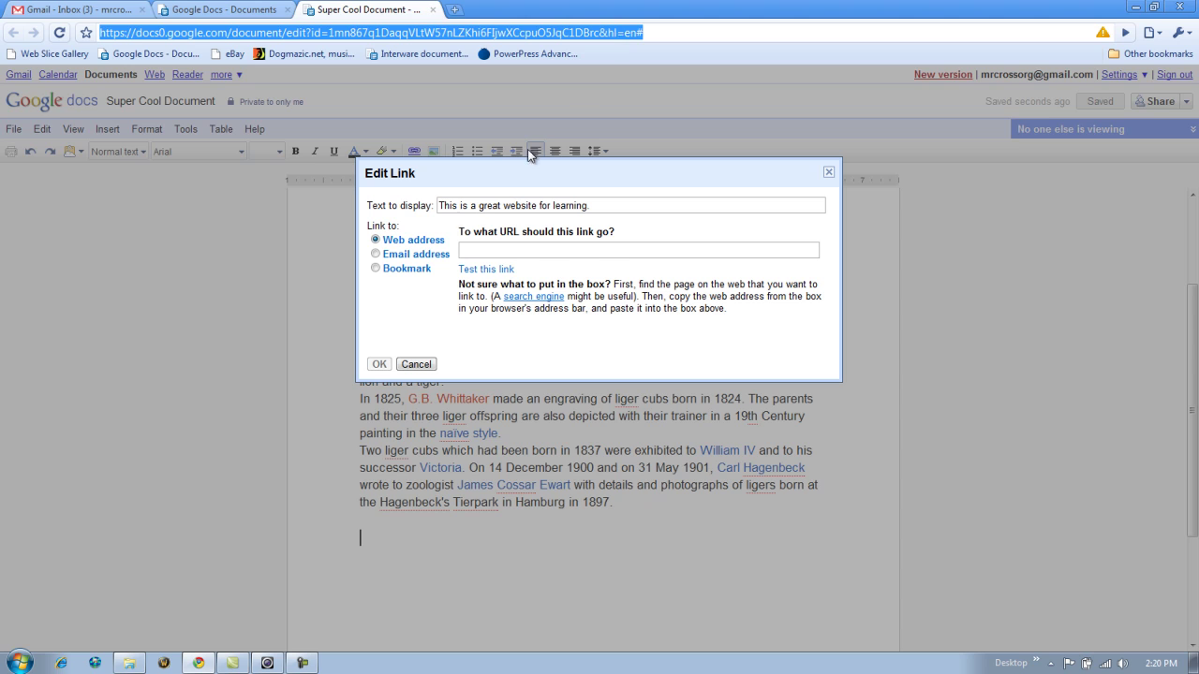
{"action": "left_click", "coordinate": [487, 251]}
{"action": "type", "text": "http"}
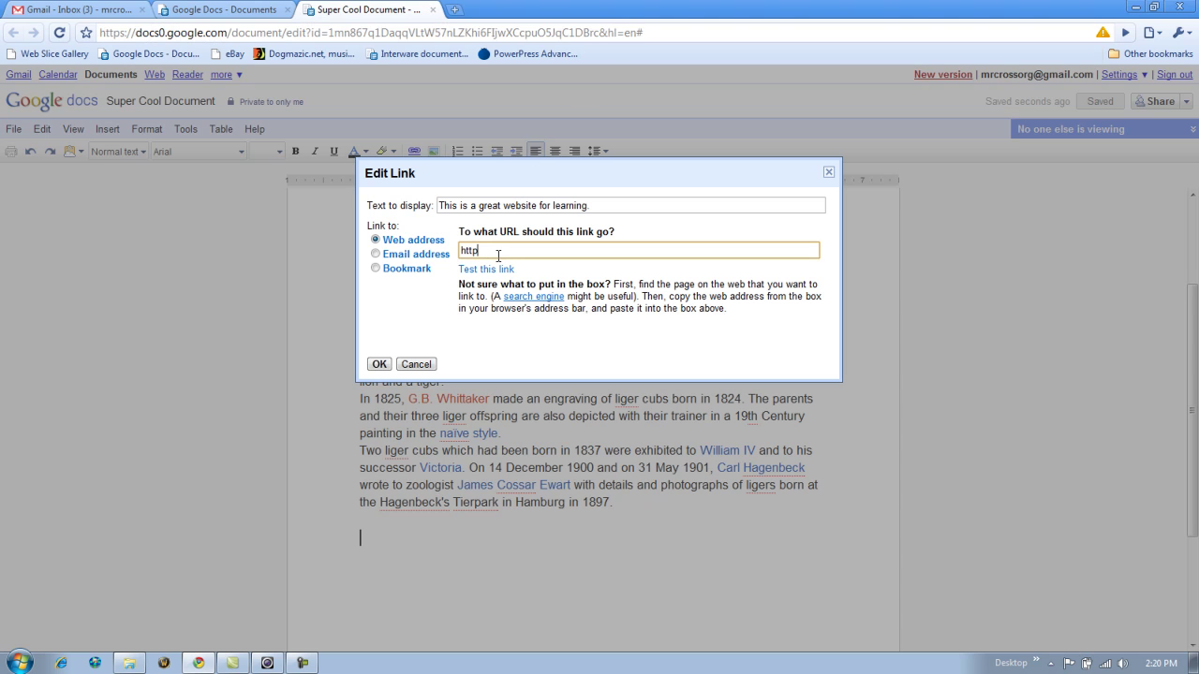
{"action": "type", "text": "://mrcross.org"}
{"action": "left_click_drag", "start_coordinate": [370, 225], "coordinate": [491, 251]}
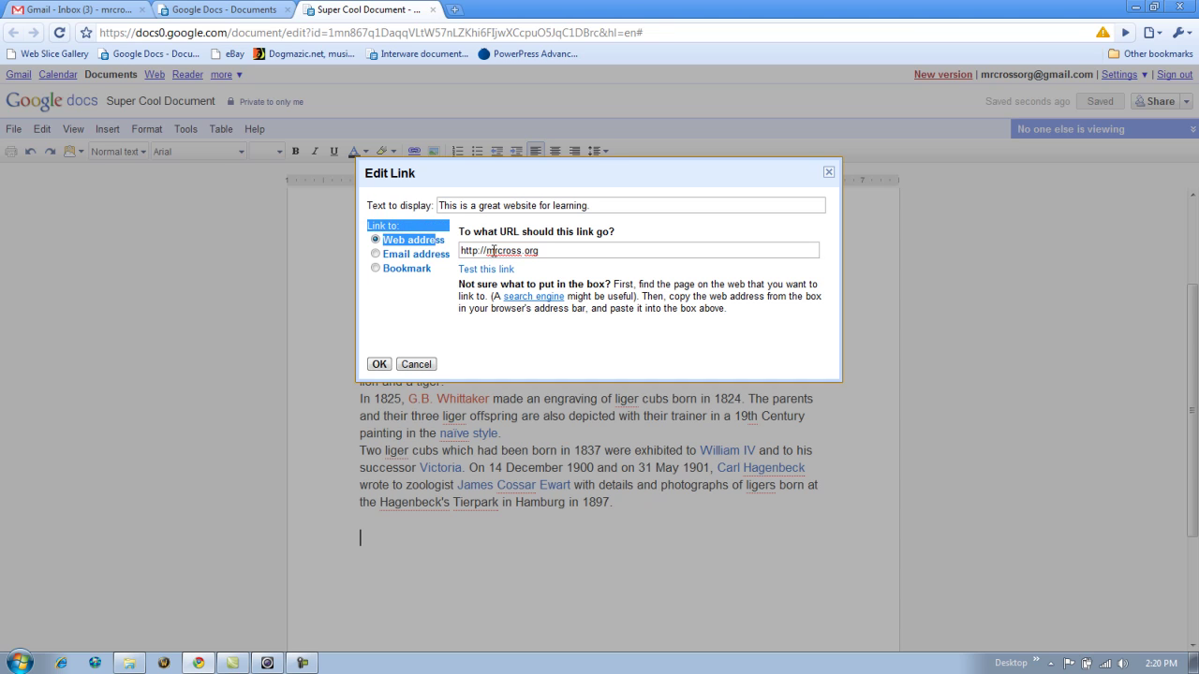
- Try the Email address link option with an e-mail address, then clear it
{"action": "left_click", "coordinate": [376, 254]}
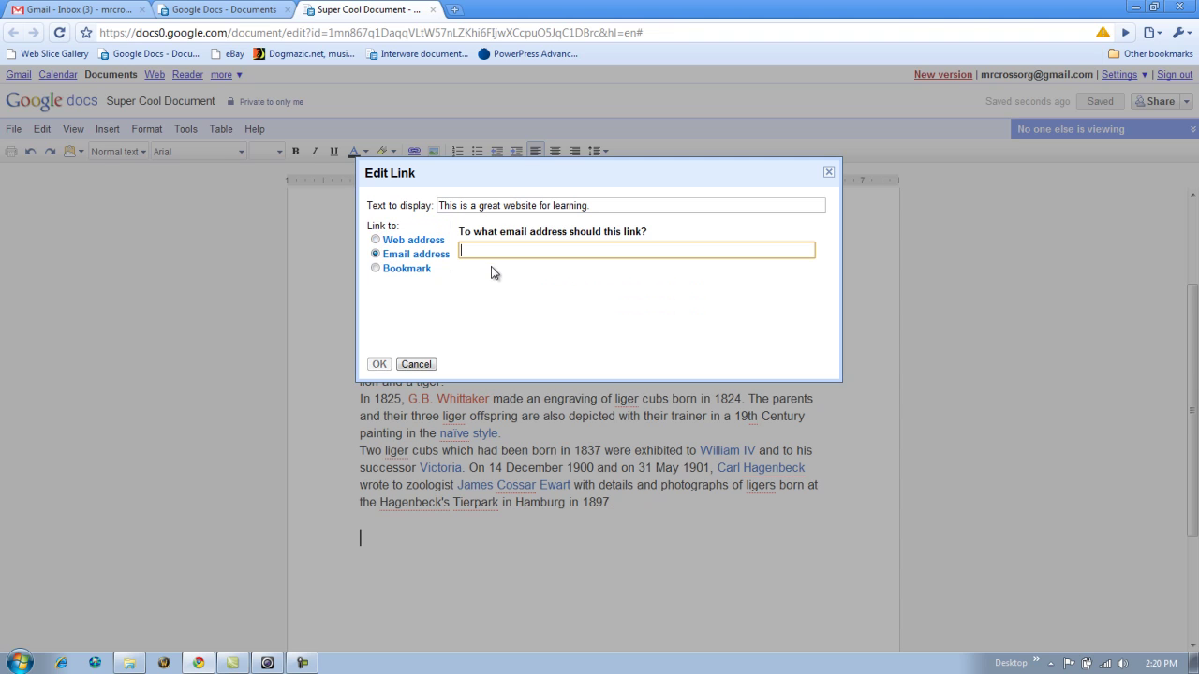
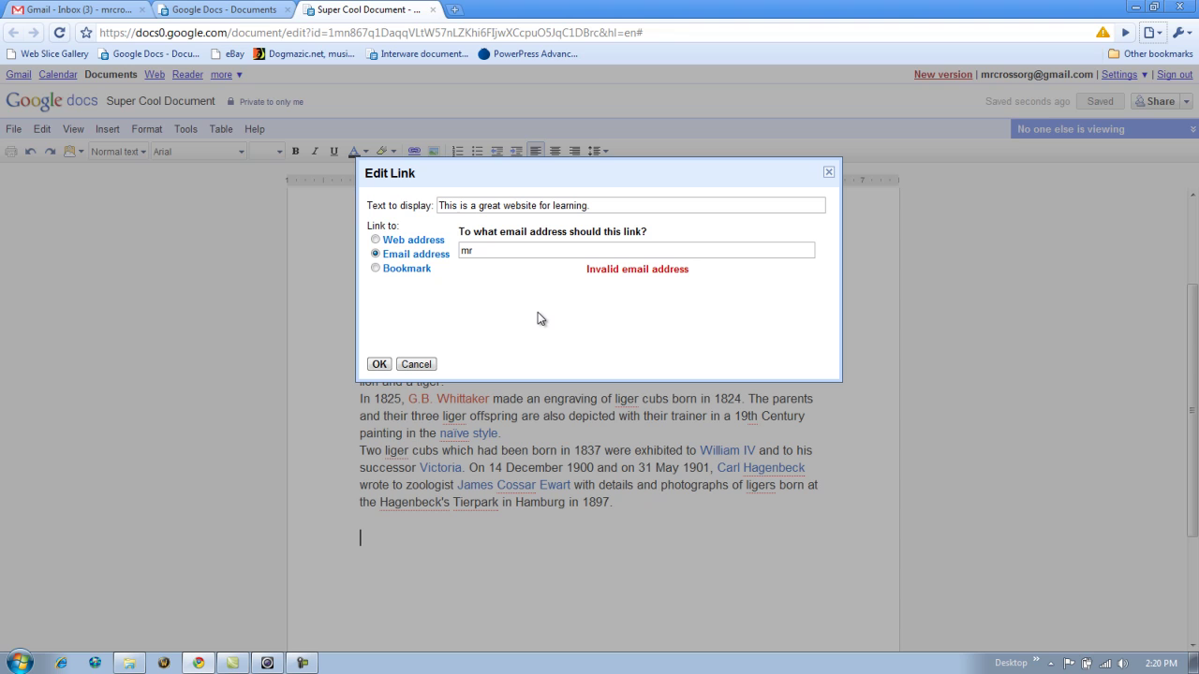
{"action": "left_click", "coordinate": [513, 249]}
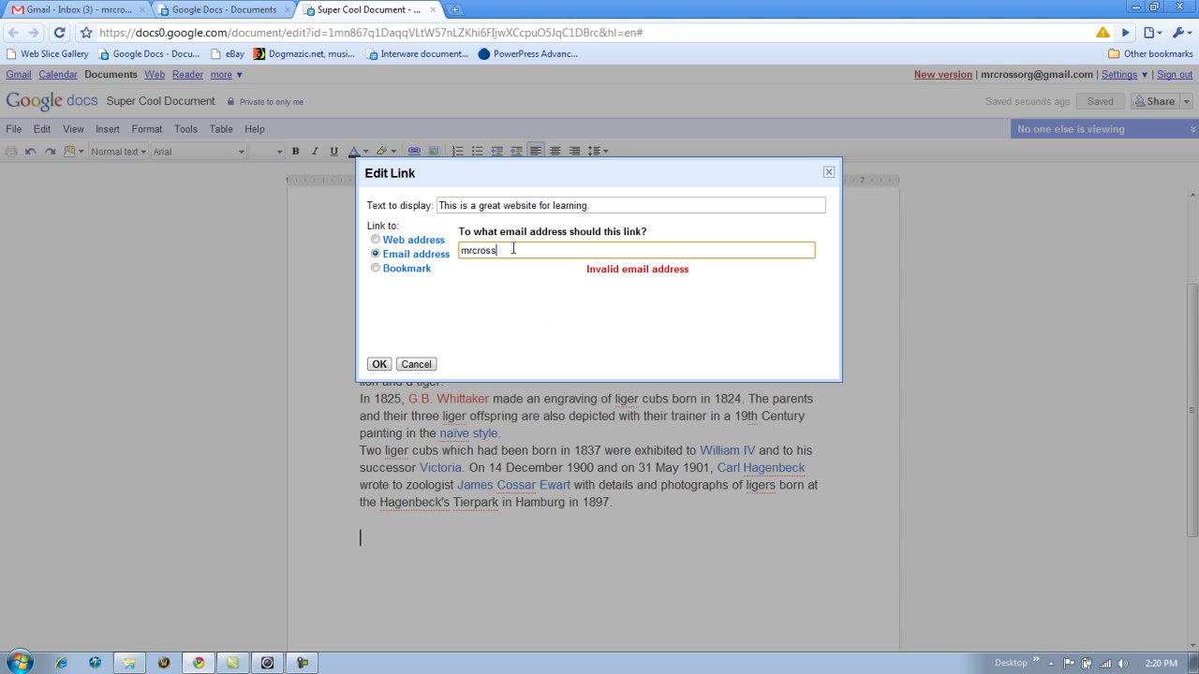
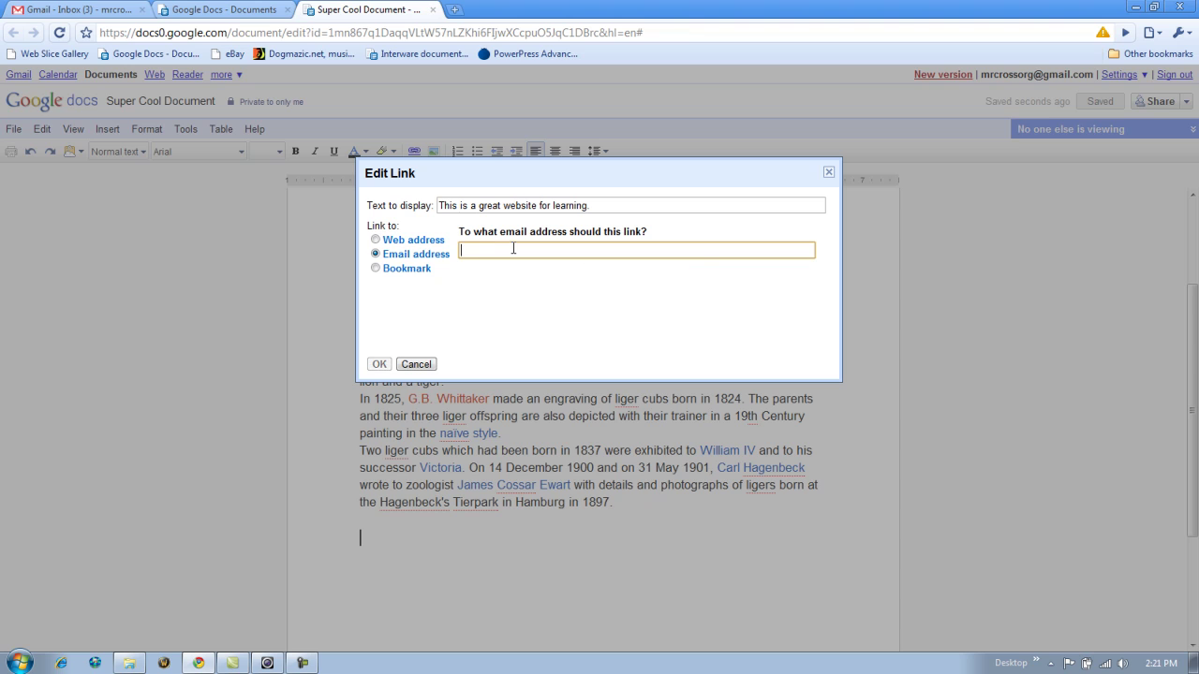
- Check the Bookmark option, return to Web address, and insert the link
{"action": "left_click", "coordinate": [401, 270]}
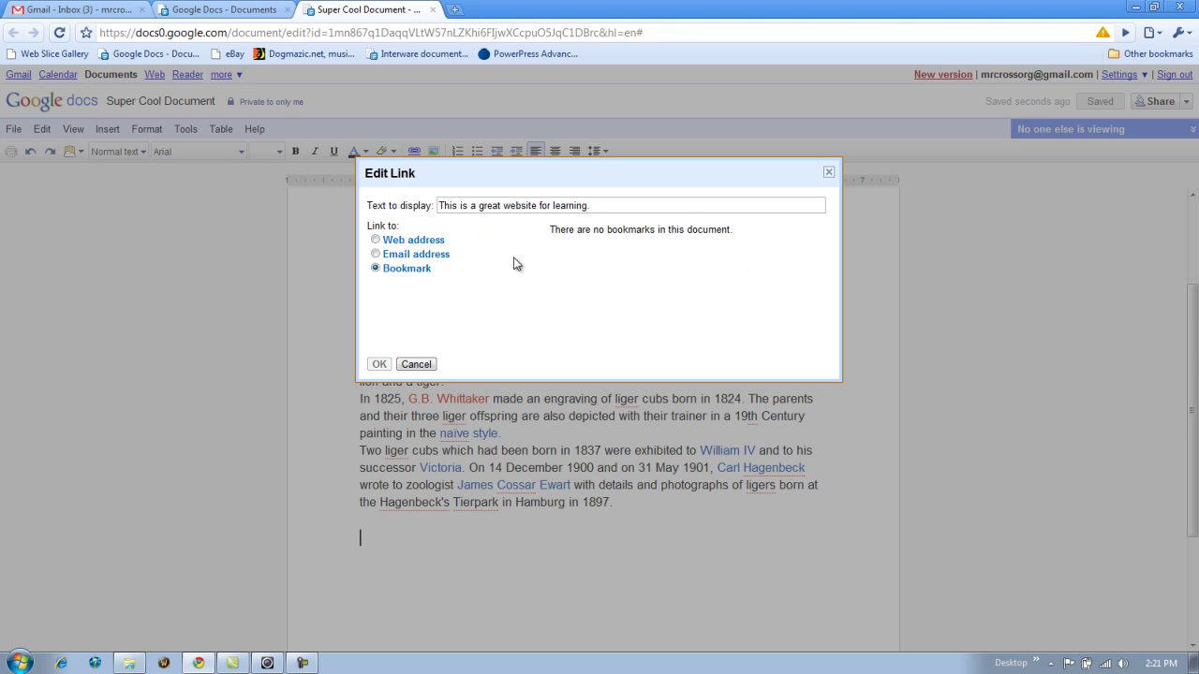
{"action": "left_click", "coordinate": [374, 240]}
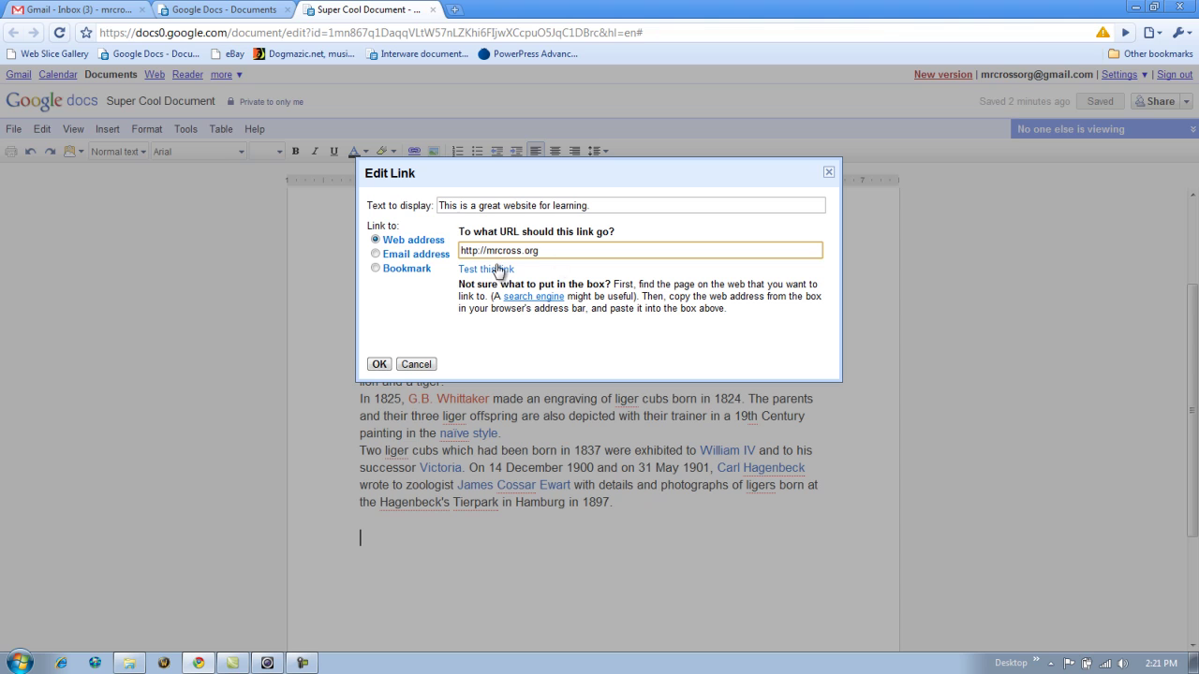
{"action": "left_click", "coordinate": [379, 365]}
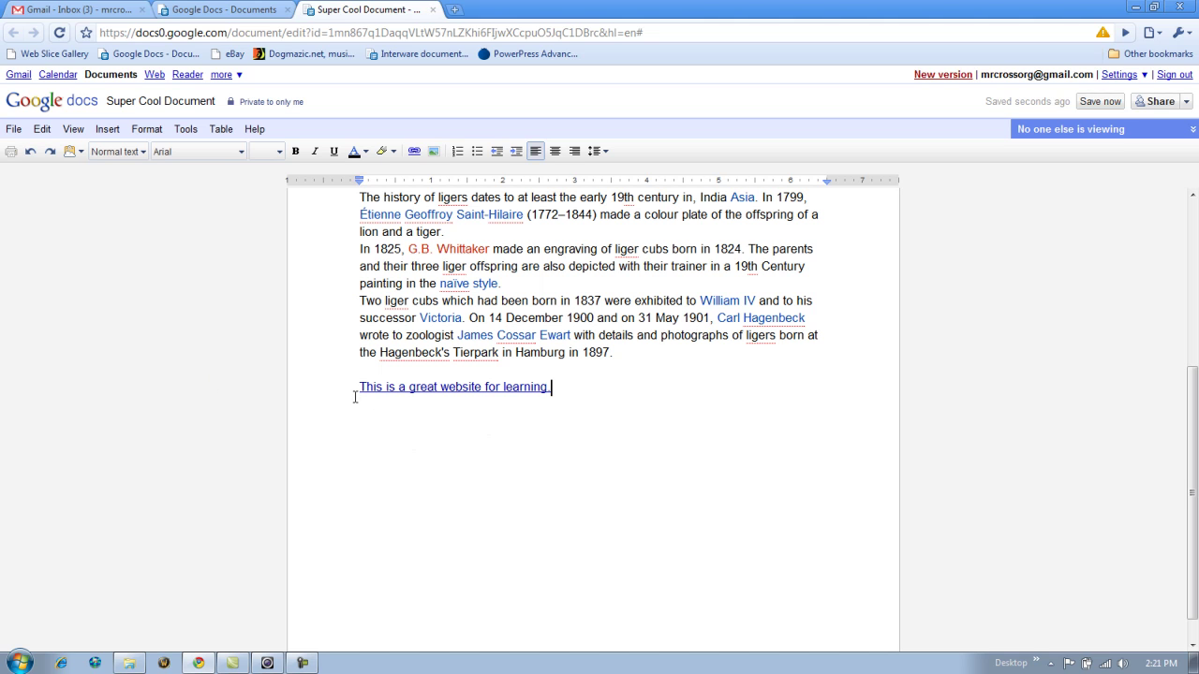
- Add blank lines after the mrcross.org link and insert a new equation there
{"action": "left_click", "coordinate": [505, 387]}
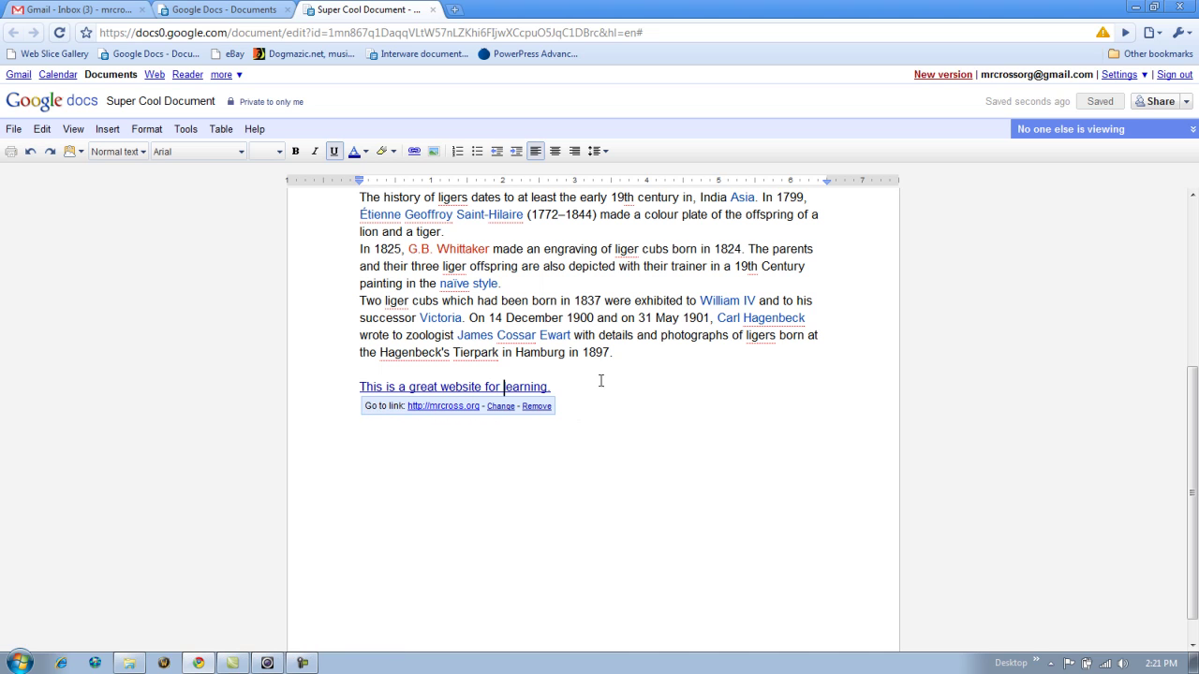
{"action": "left_click", "coordinate": [581, 382]}
{"action": "left_click", "coordinate": [107, 128]}
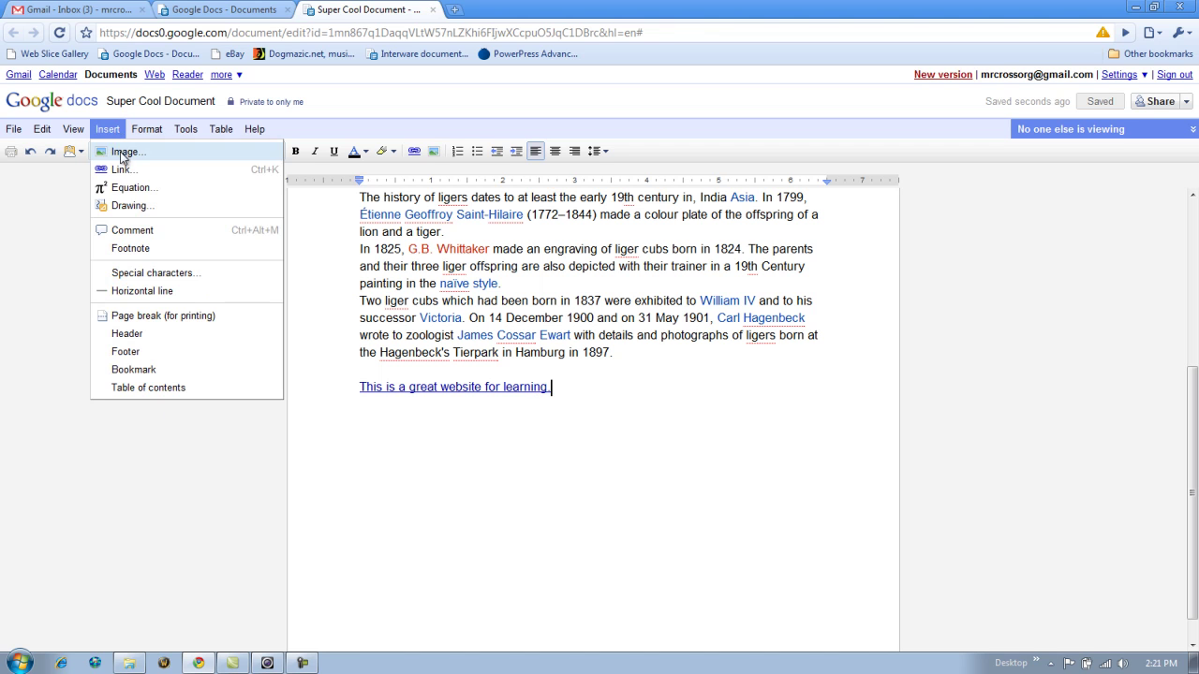
{"action": "left_click", "coordinate": [646, 415]}
{"action": "key", "text": "Return"}
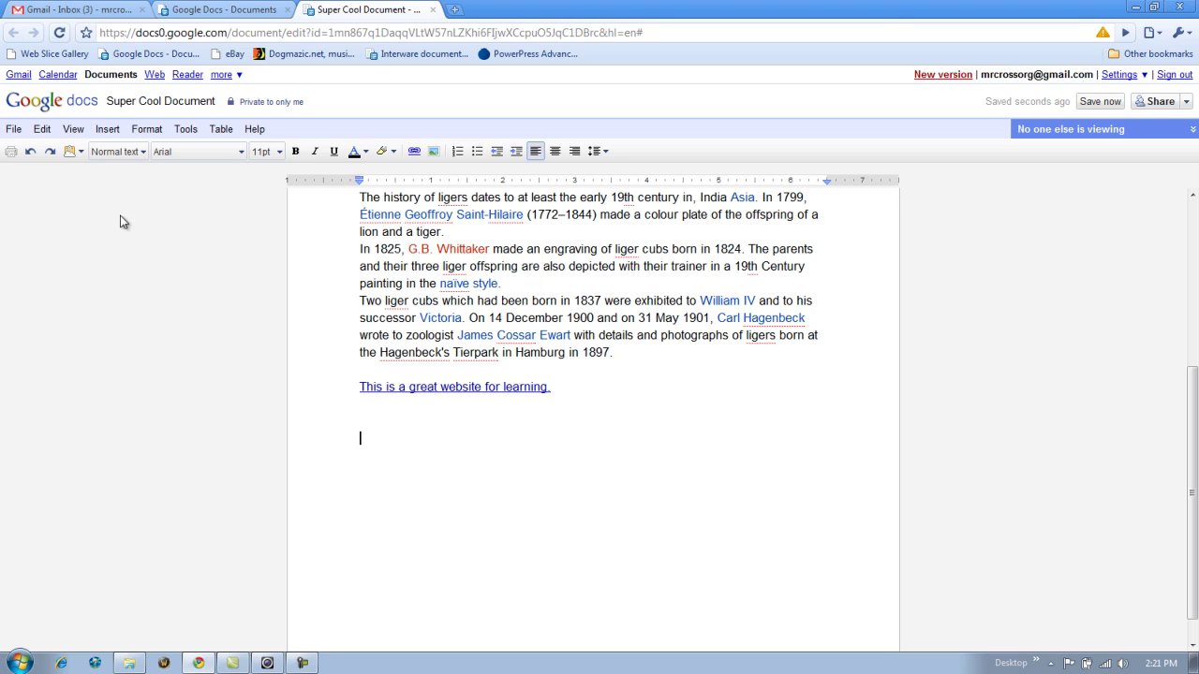
{"action": "left_click", "coordinate": [107, 128]}
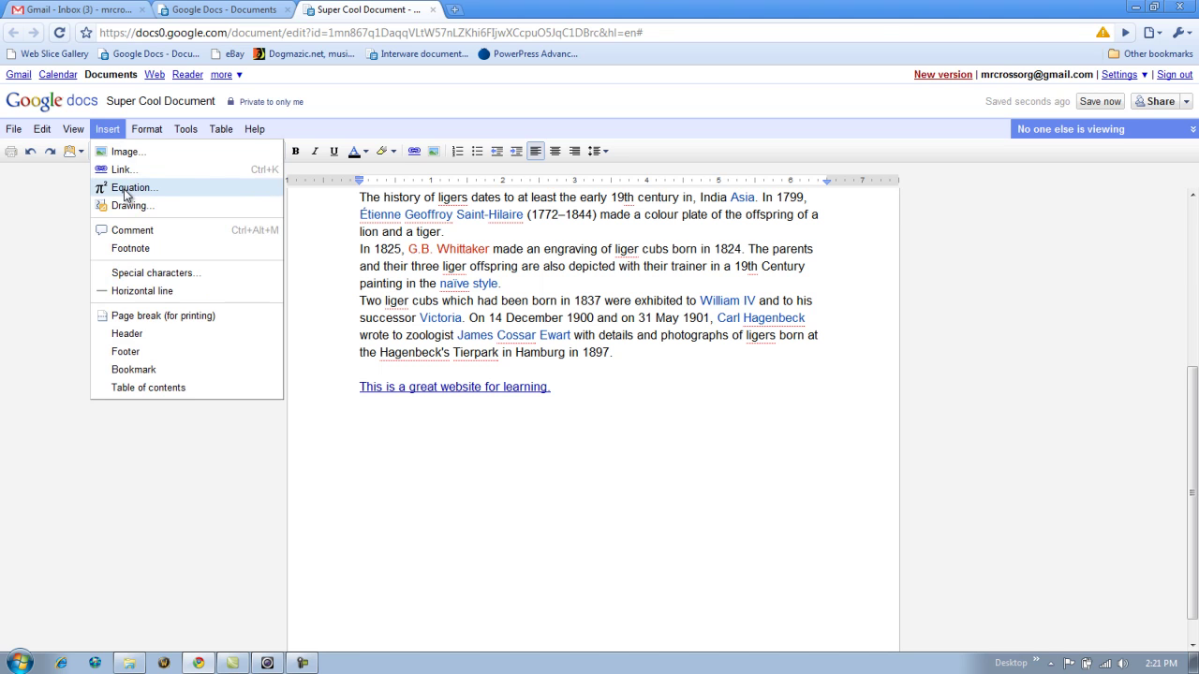
{"action": "left_click", "coordinate": [126, 188]}
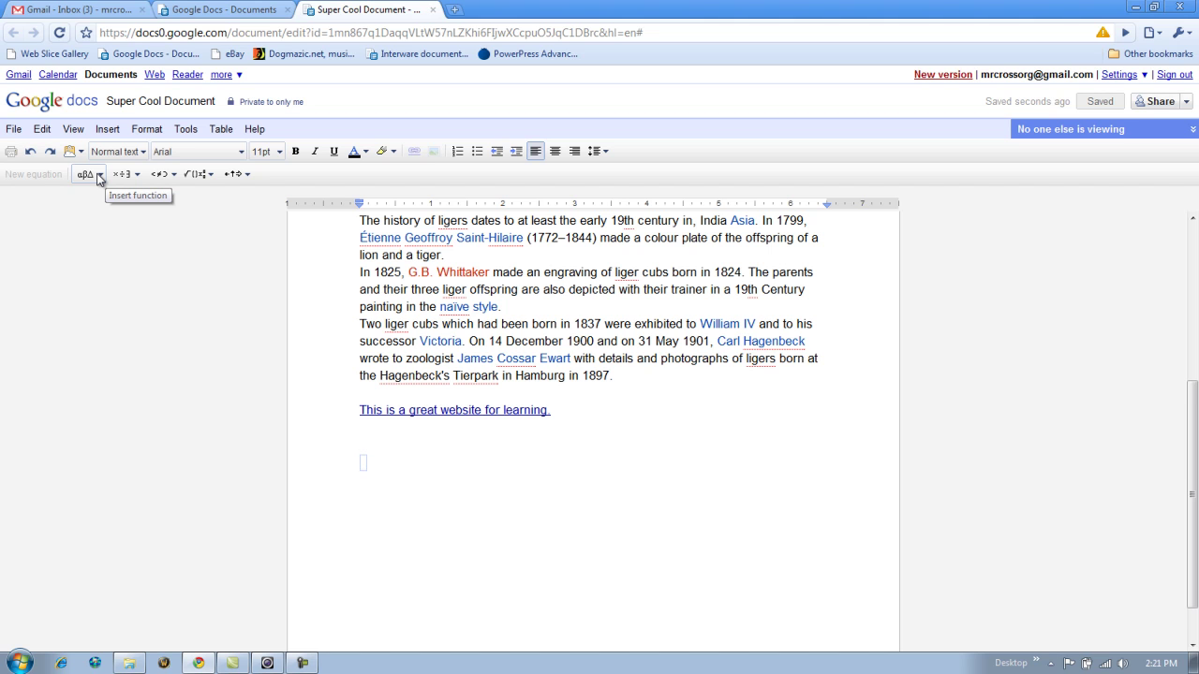
- Build the equation χ ⁴√5 followed by absolute-value bars
{"action": "left_click", "coordinate": [99, 178]}
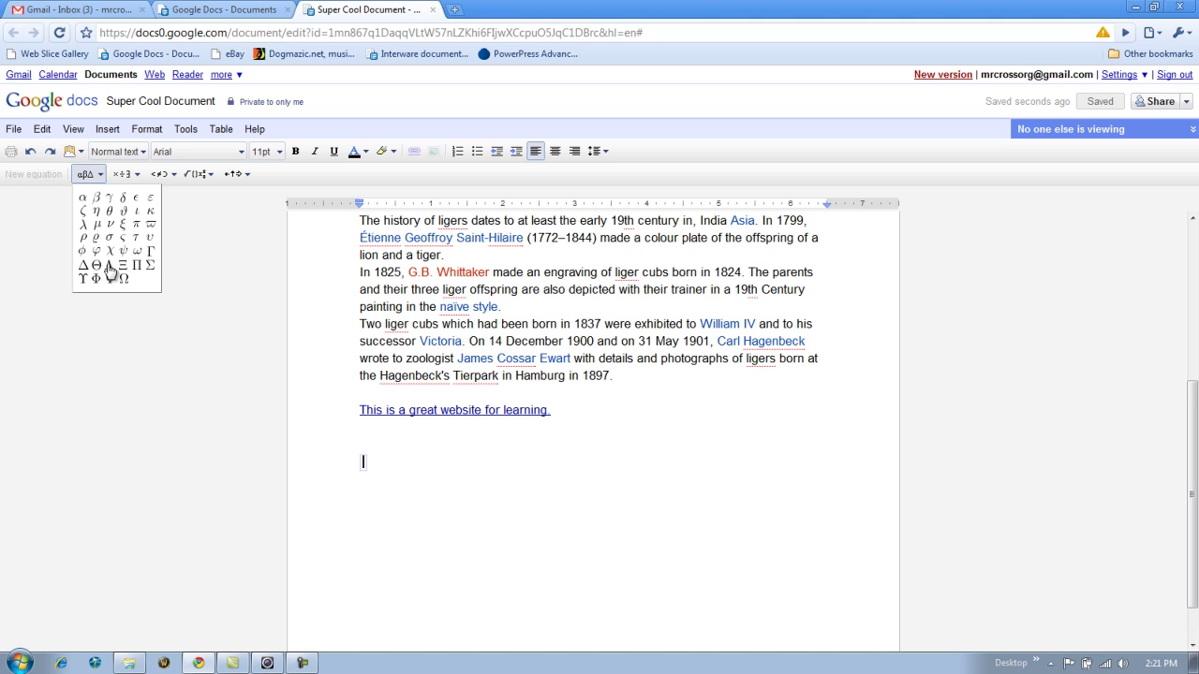
{"action": "left_click", "coordinate": [111, 252]}
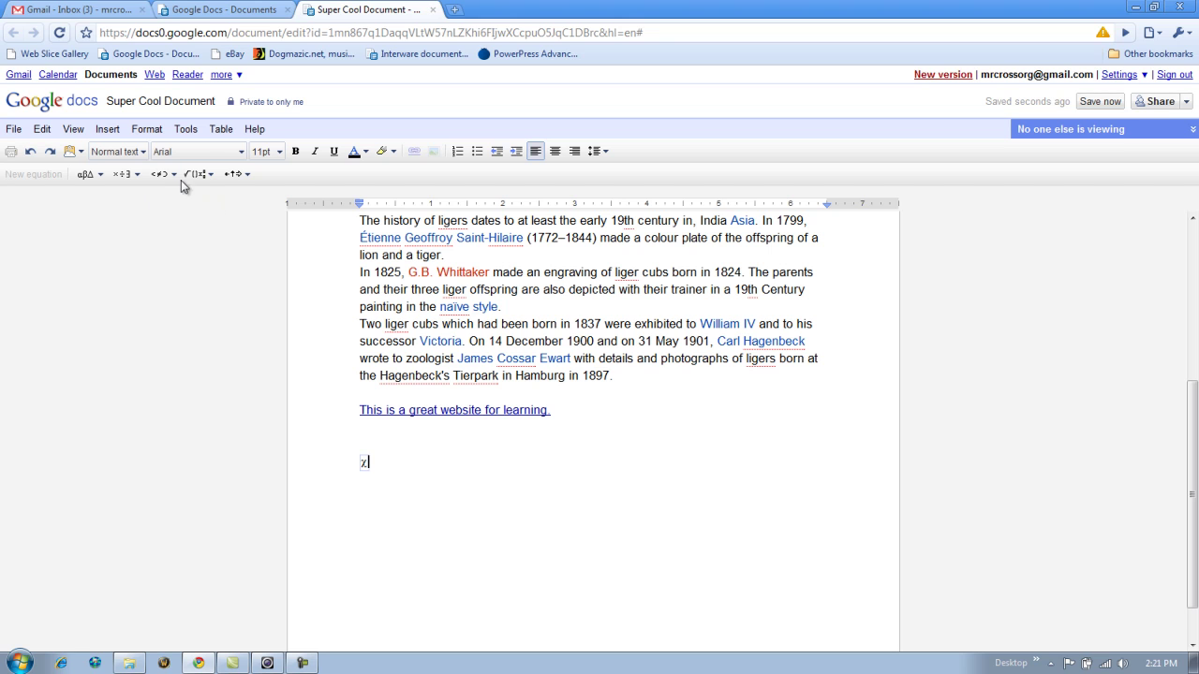
{"action": "left_click", "coordinate": [210, 176]}
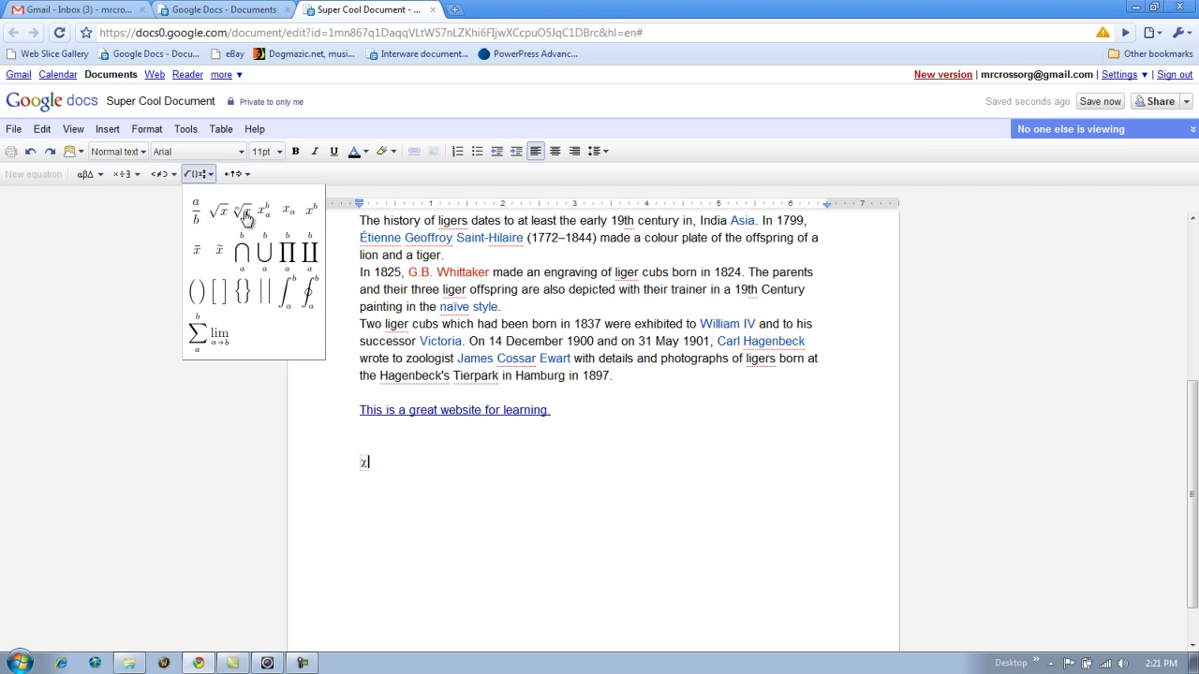
{"action": "left_click", "coordinate": [242, 211]}
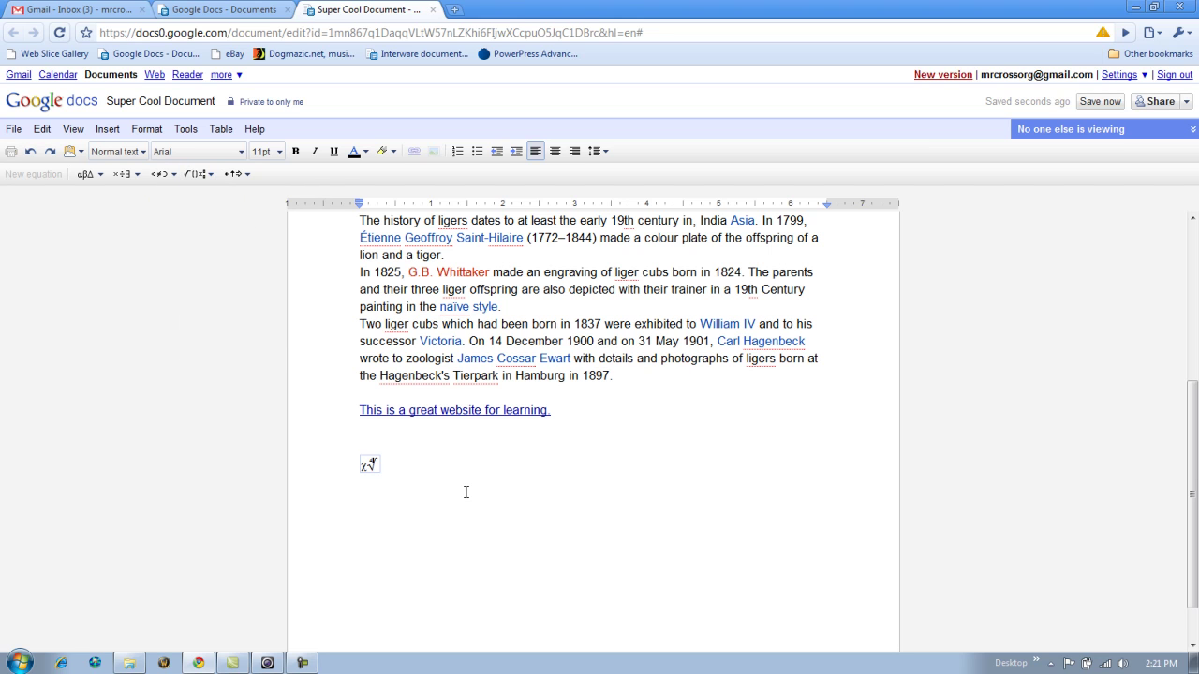
{"action": "type", "text": "5"}
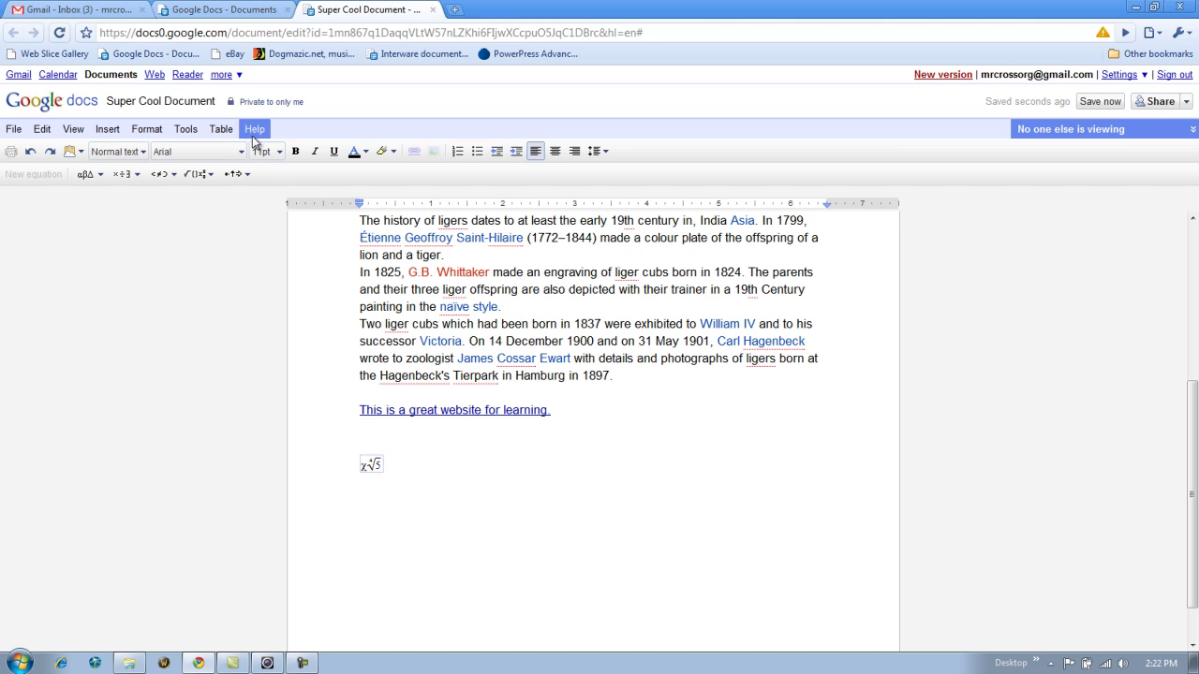
{"action": "left_click", "coordinate": [197, 174]}
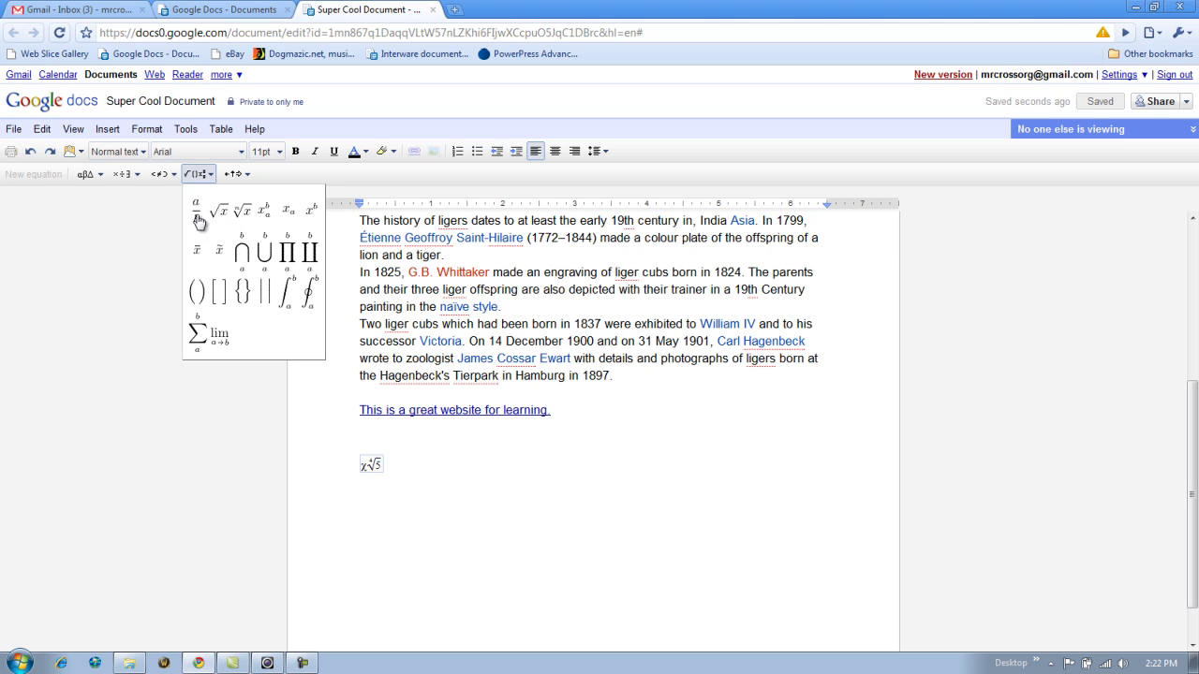
{"action": "left_click", "coordinate": [264, 290]}
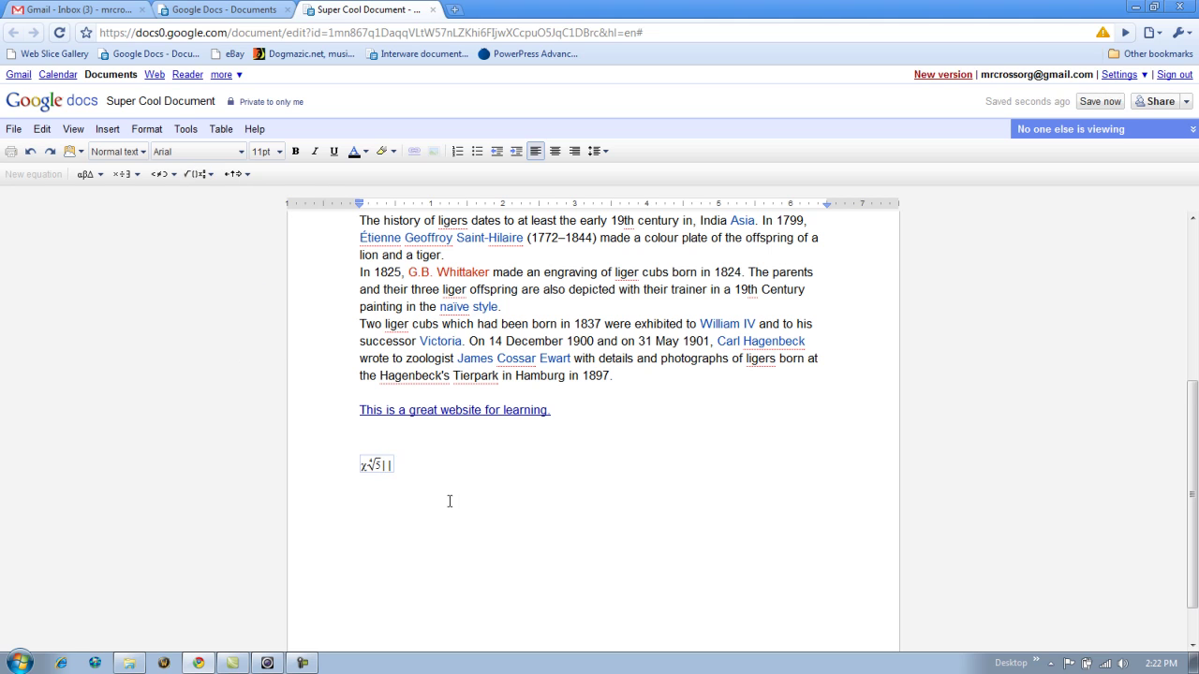
- Make the whole equation bold and set it to 36 pt
{"action": "left_click", "coordinate": [393, 463]}
{"action": "left_click", "coordinate": [295, 151]}
{"action": "left_click", "coordinate": [274, 151]}
{"action": "left_click", "coordinate": [270, 305]}
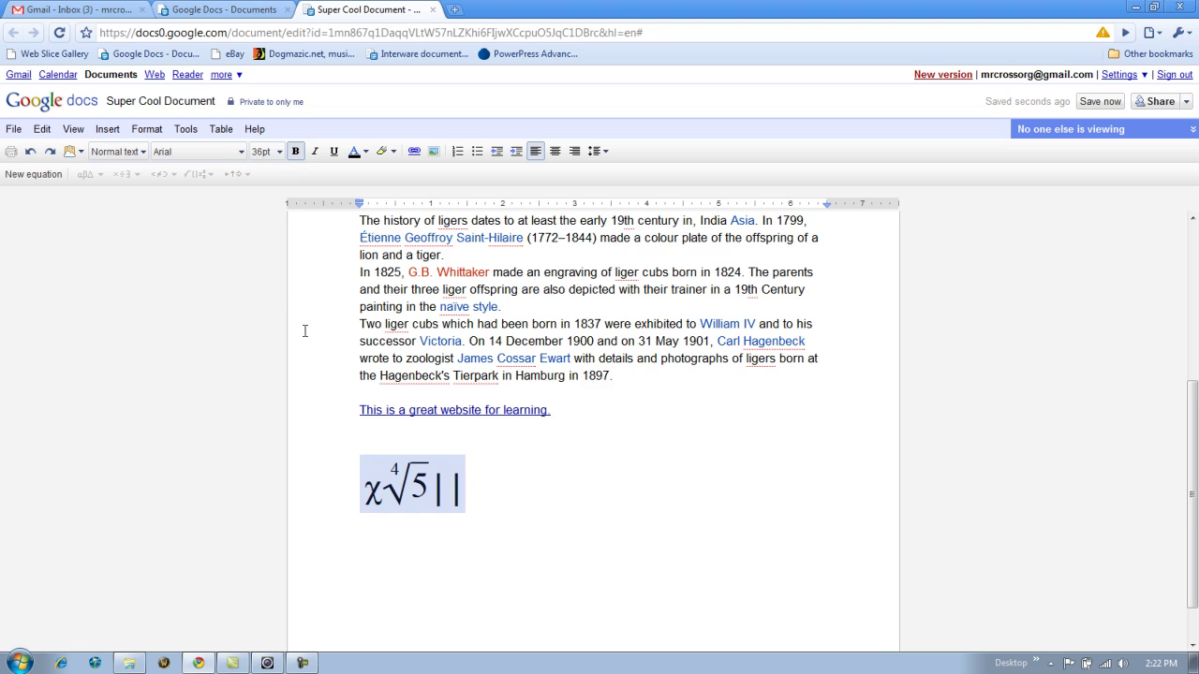
- Add a fresh empty line after the 36 pt χ ⁴√5 equation
{"action": "scroll", "coordinate": [309, 342], "scroll_direction": "down", "scroll_amount": 1}
{"action": "left_click", "coordinate": [543, 450]}
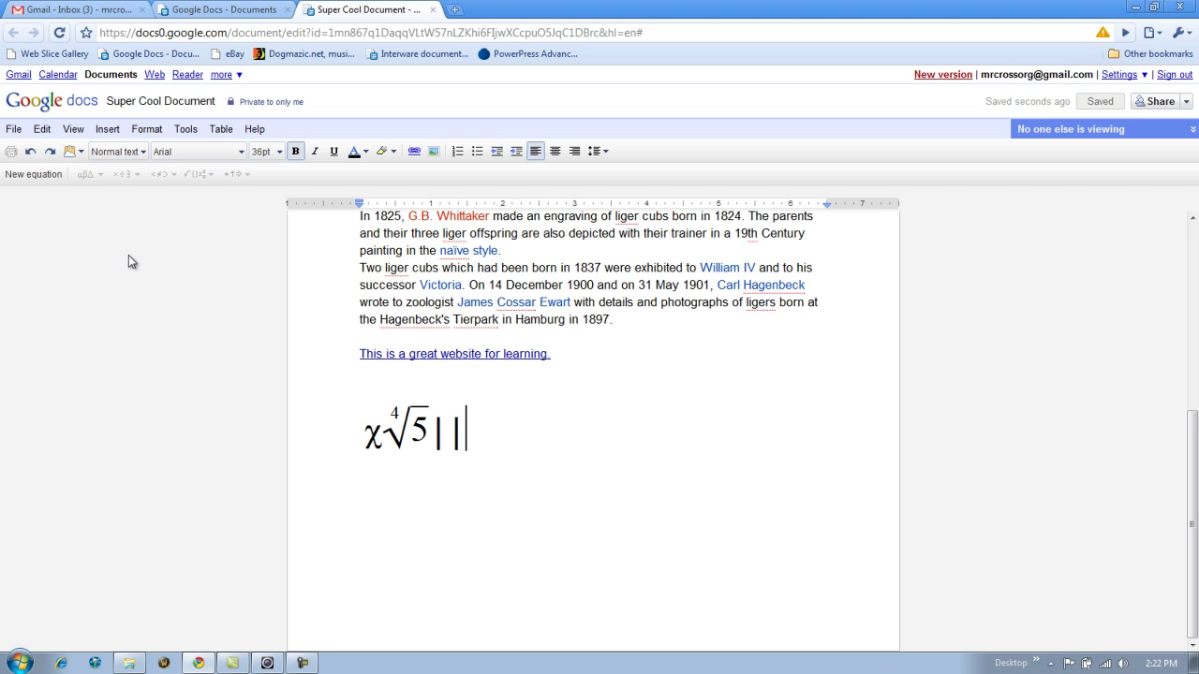
{"action": "key", "text": "Return"}
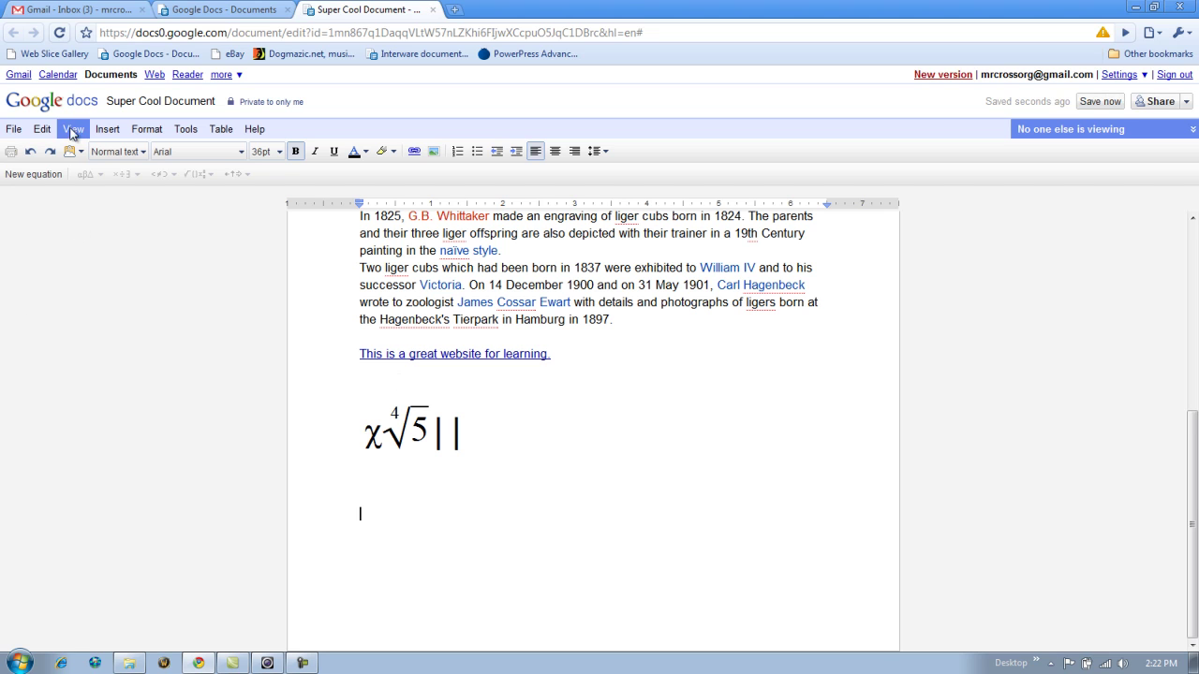
- Start a new drawing and draw a rectangle near the canvas top-left
{"action": "left_click", "coordinate": [107, 129]}
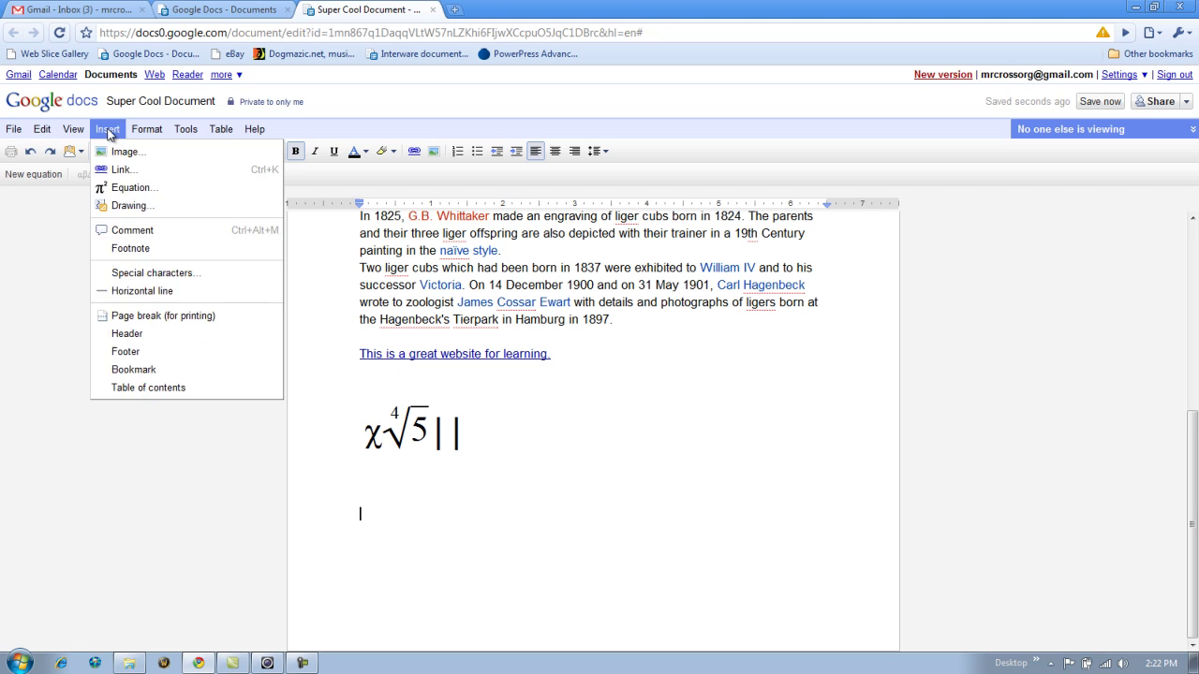
{"action": "left_click", "coordinate": [131, 206]}
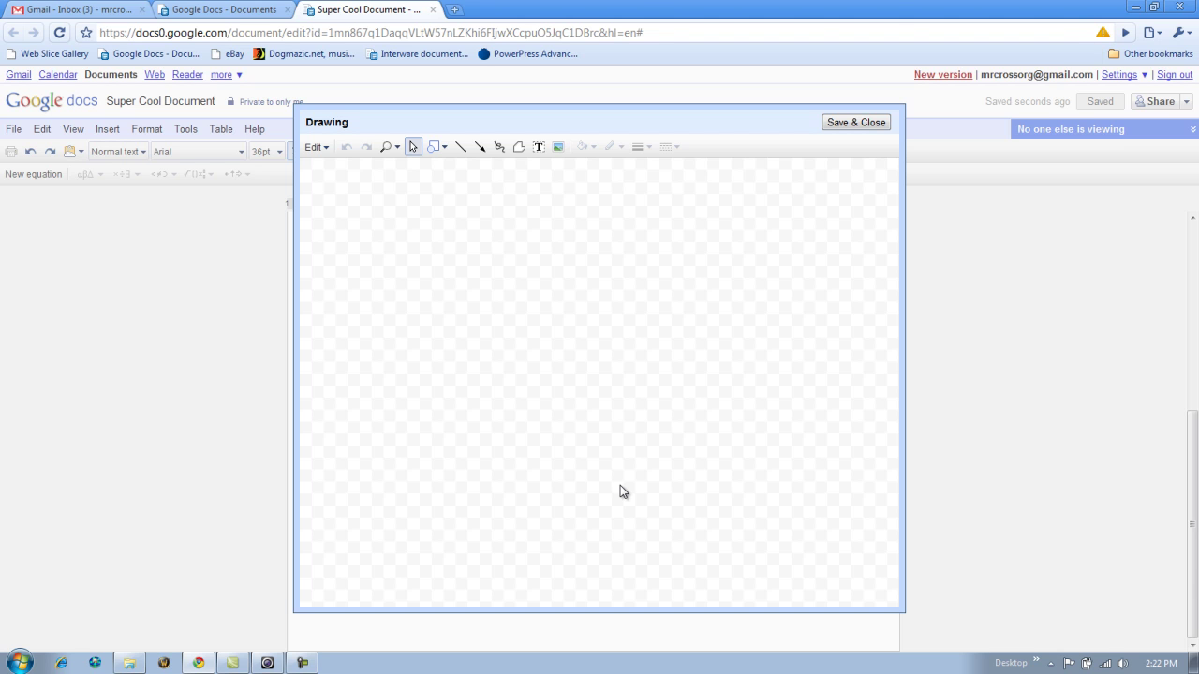
{"action": "left_click", "coordinate": [436, 147]}
{"action": "left_click", "coordinate": [439, 171]}
{"action": "mouse_move", "coordinate": [366, 201]}
{"action": "left_mouse_down"}
{"action": "mouse_move", "coordinate": [410, 259]}
{"action": "mouse_move", "coordinate": [493, 285]}
{"action": "left_mouse_up"}
- Draw a line from the rectangle's corner to an ellipse placed at its end
{"action": "left_click", "coordinate": [460, 147]}
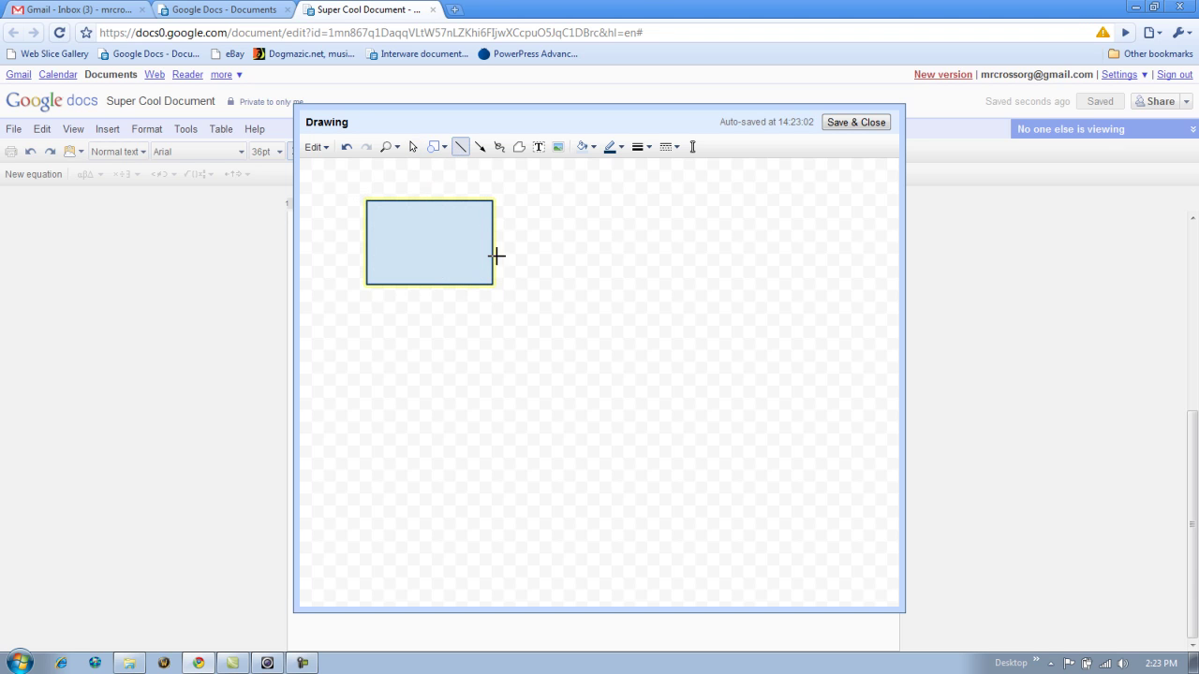
{"action": "left_click_drag", "start_coordinate": [492, 284], "coordinate": [576, 339]}
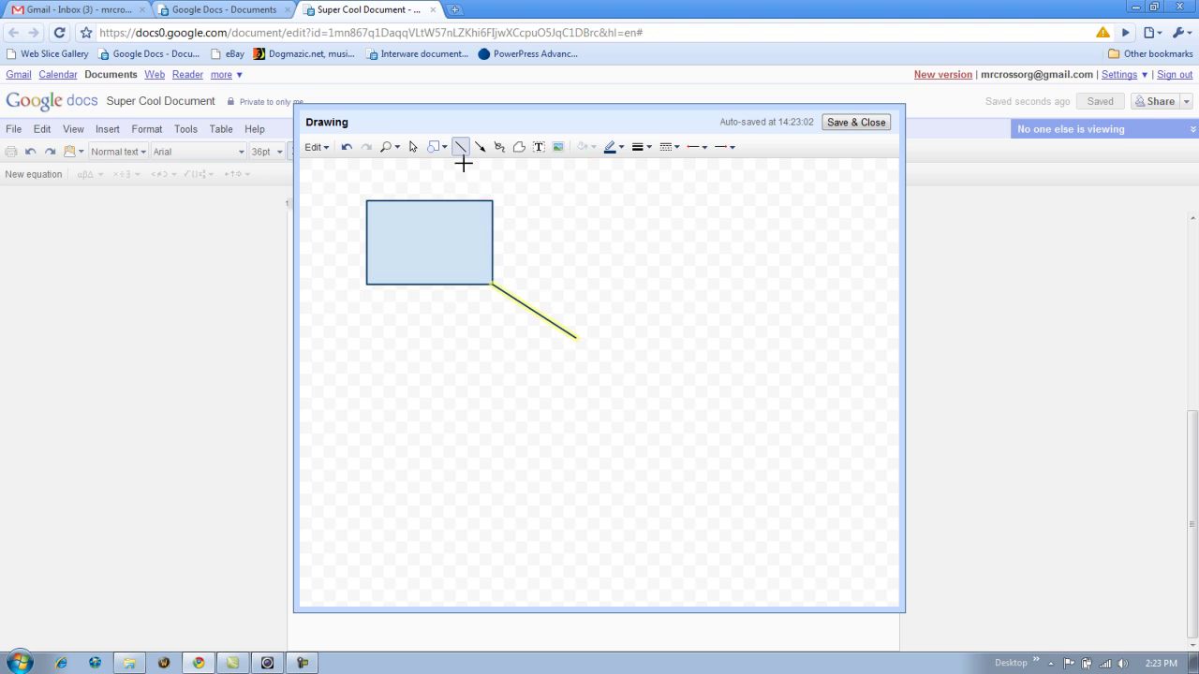
{"action": "left_click", "coordinate": [439, 152]}
{"action": "left_click", "coordinate": [459, 196]}
{"action": "left_click_drag", "start_coordinate": [673, 335], "coordinate": [839, 476]}
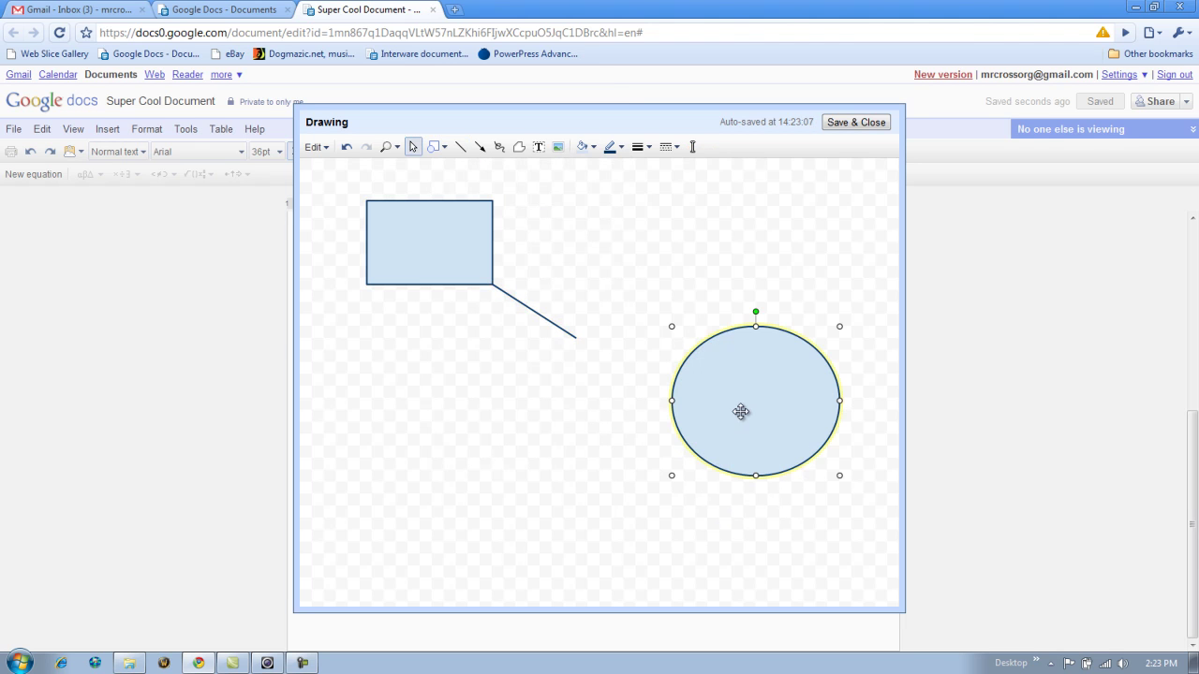
{"action": "left_click_drag", "start_coordinate": [753, 371], "coordinate": [642, 349]}
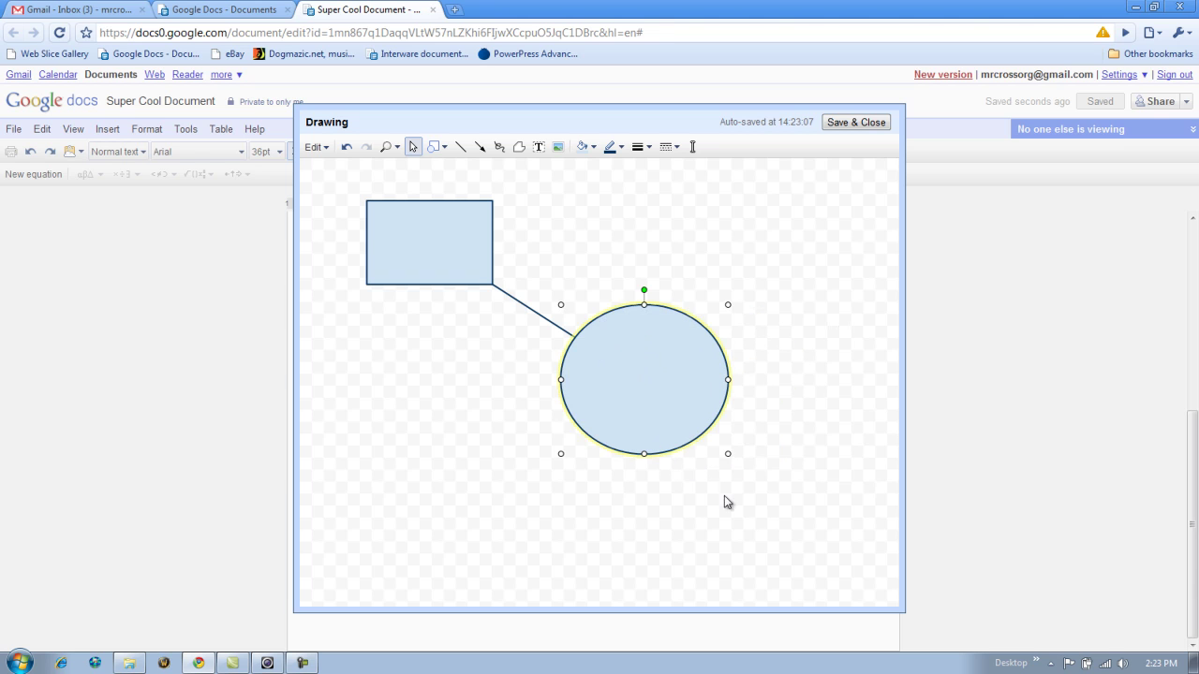
{"action": "left_click", "coordinate": [755, 275]}
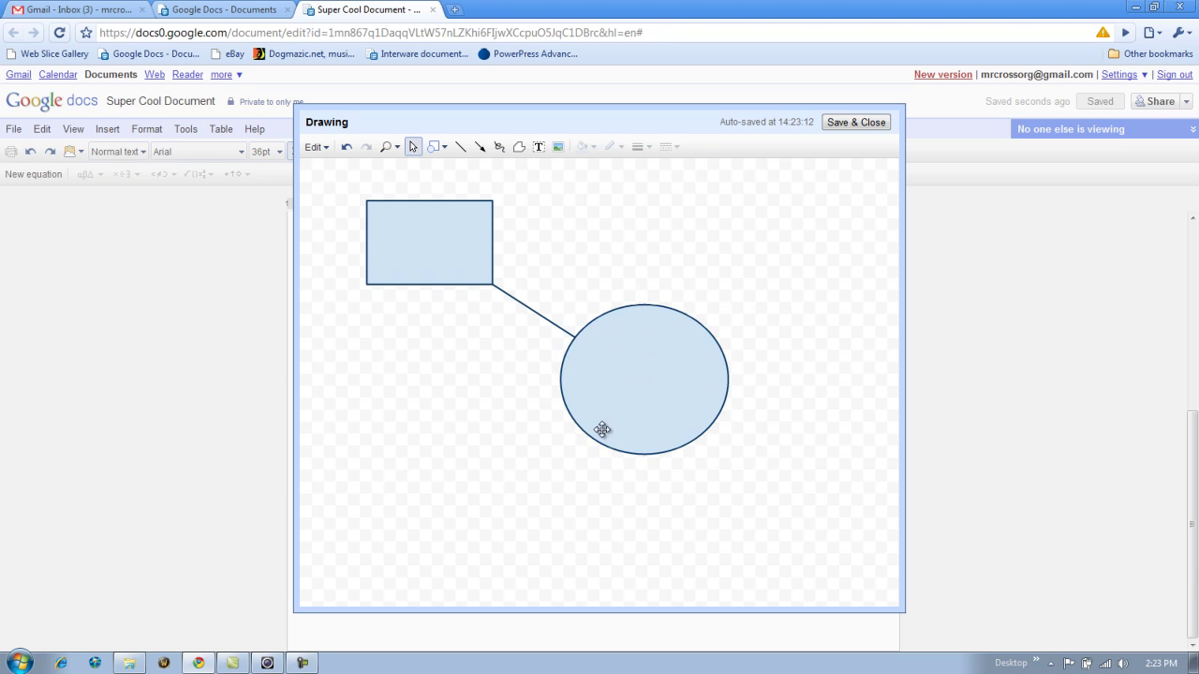
- Add a freehand squiggle above the ellipse and save the drawing into the document
{"action": "left_click", "coordinate": [499, 147]}
{"action": "left_click_drag", "start_coordinate": [585, 213], "coordinate": [782, 255]}
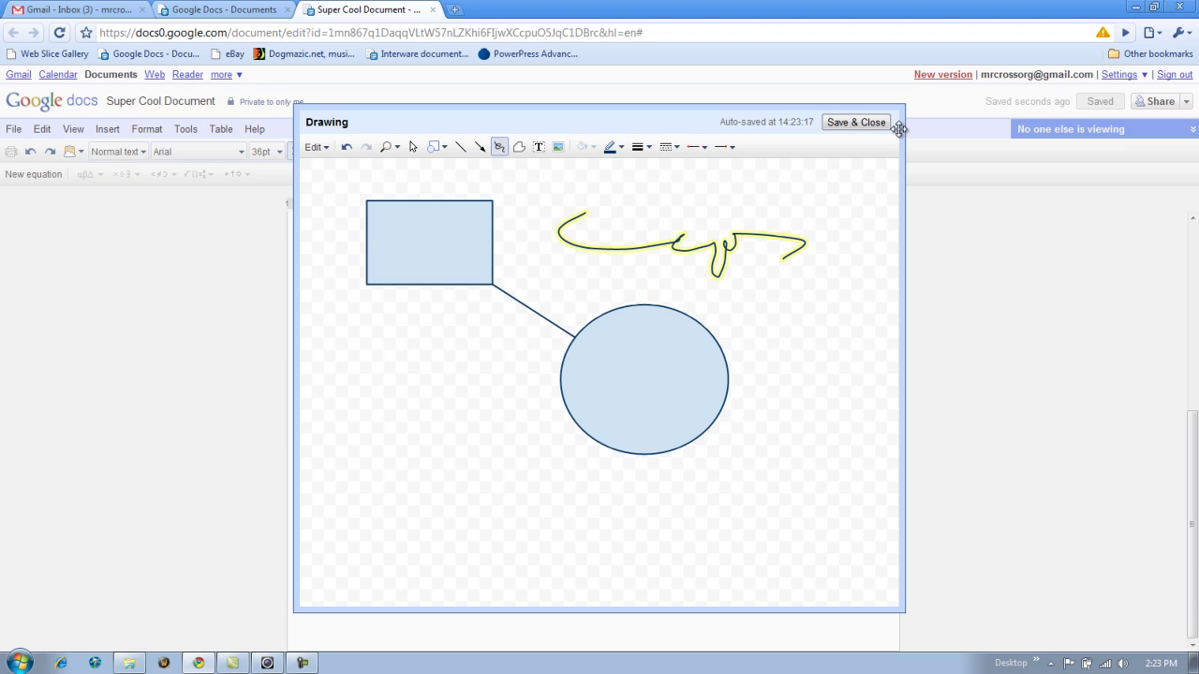
{"action": "left_click", "coordinate": [840, 121]}
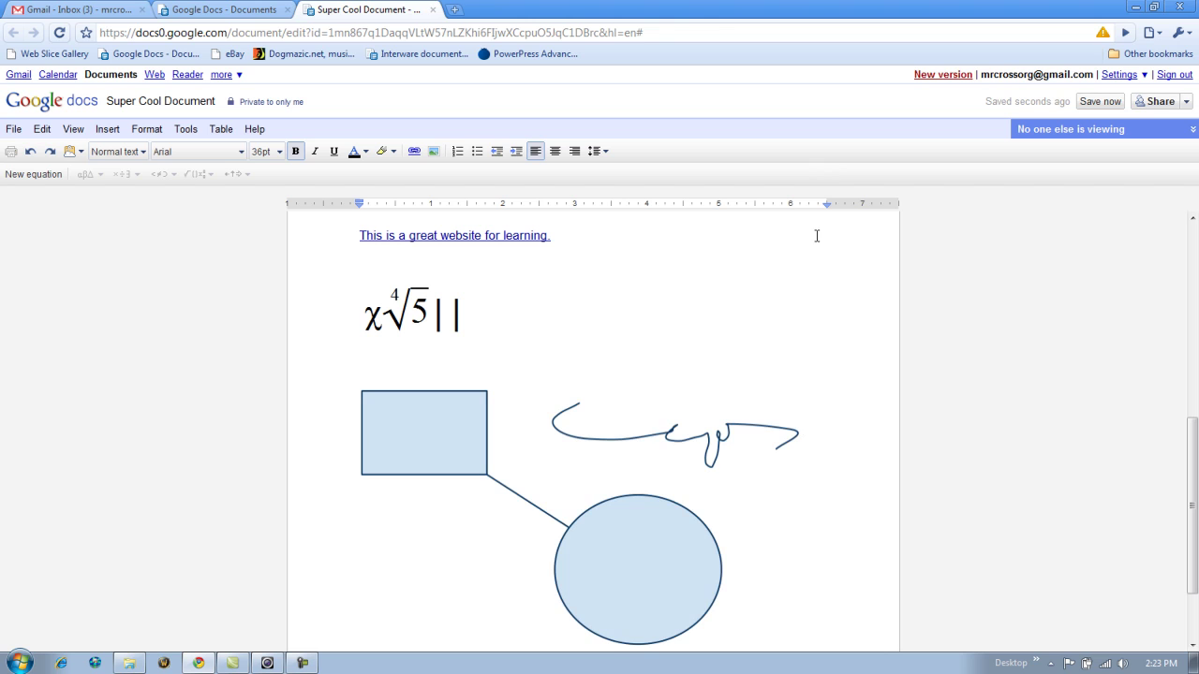
- Add a new empty line after the inserted drawing
{"action": "mouse_move", "coordinate": [1190, 459]}
{"action": "left_mouse_down"}
{"action": "mouse_move", "coordinate": [1189, 506]}
{"action": "mouse_move", "coordinate": [1192, 272]}
{"action": "mouse_move", "coordinate": [1194, 489]}
{"action": "left_mouse_up"}
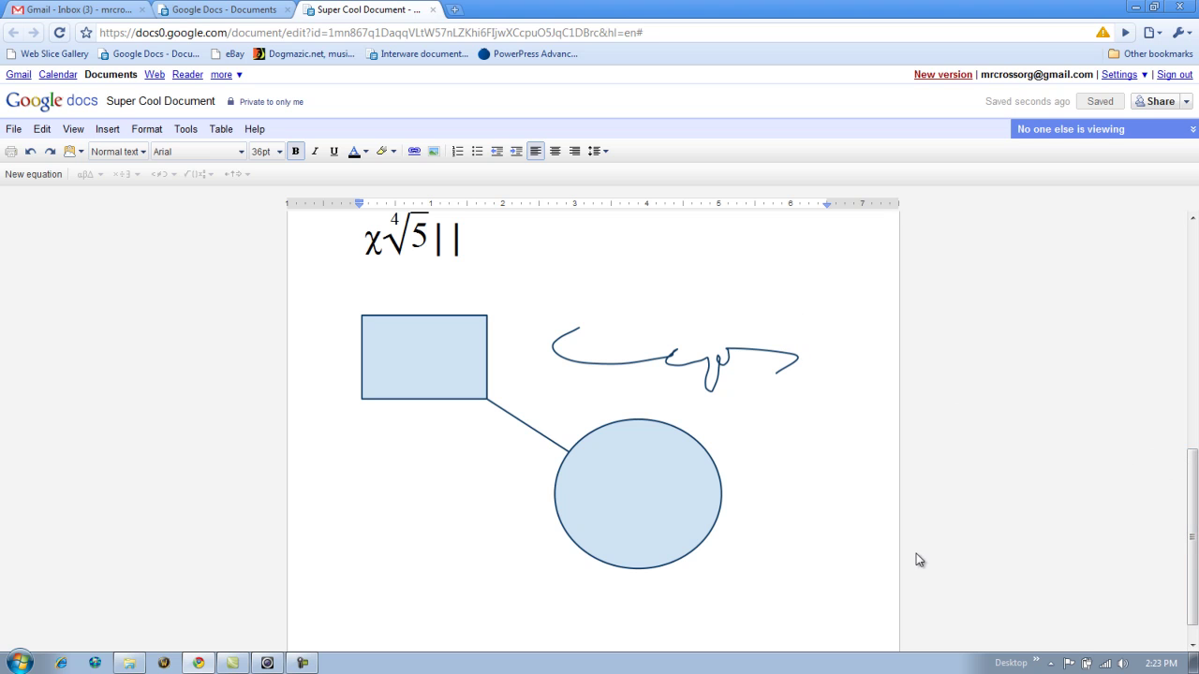
{"action": "scroll", "coordinate": [865, 429], "scroll_direction": "up", "scroll_amount": 5}
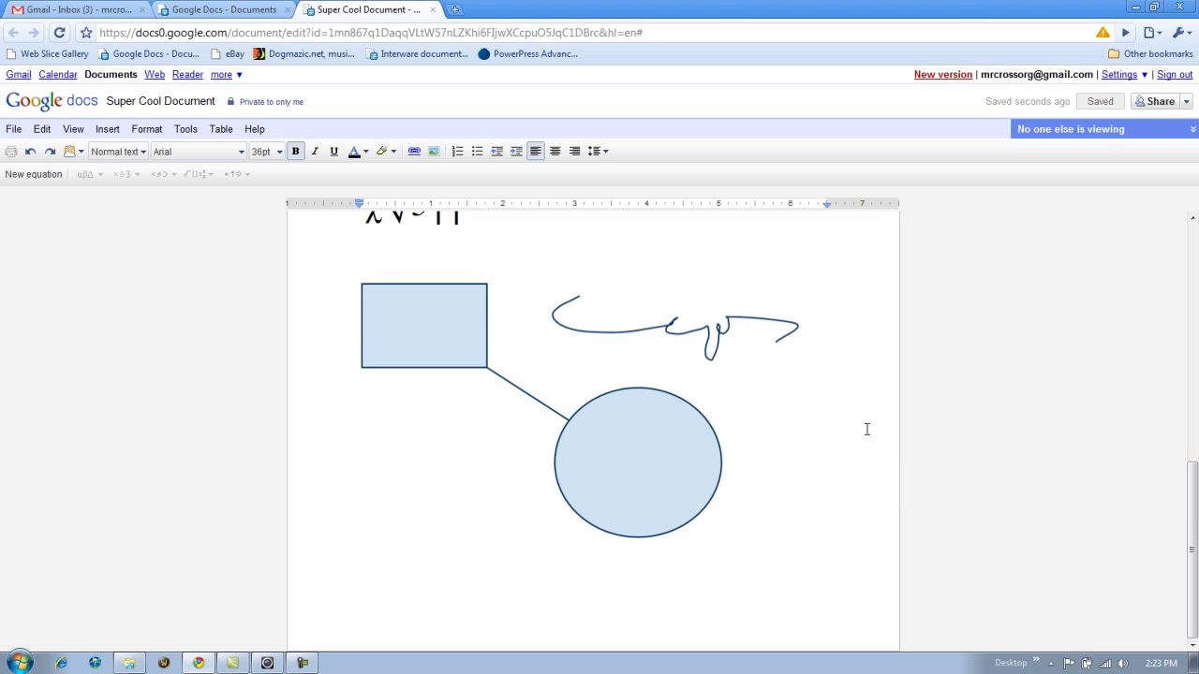
{"action": "scroll", "coordinate": [821, 416], "scroll_direction": "down", "scroll_amount": 5}
{"action": "key", "text": "Return"}
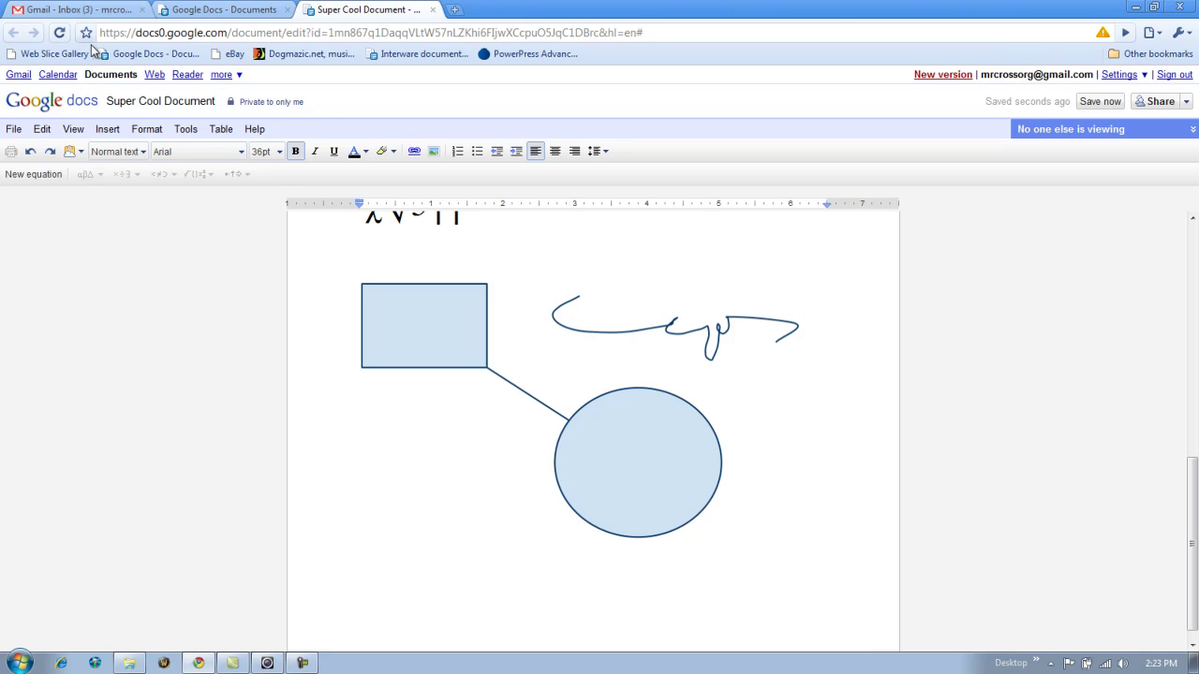
- Select 'liger' in the article's first sentence and insert a comment on it
{"action": "left_click", "coordinate": [108, 131]}
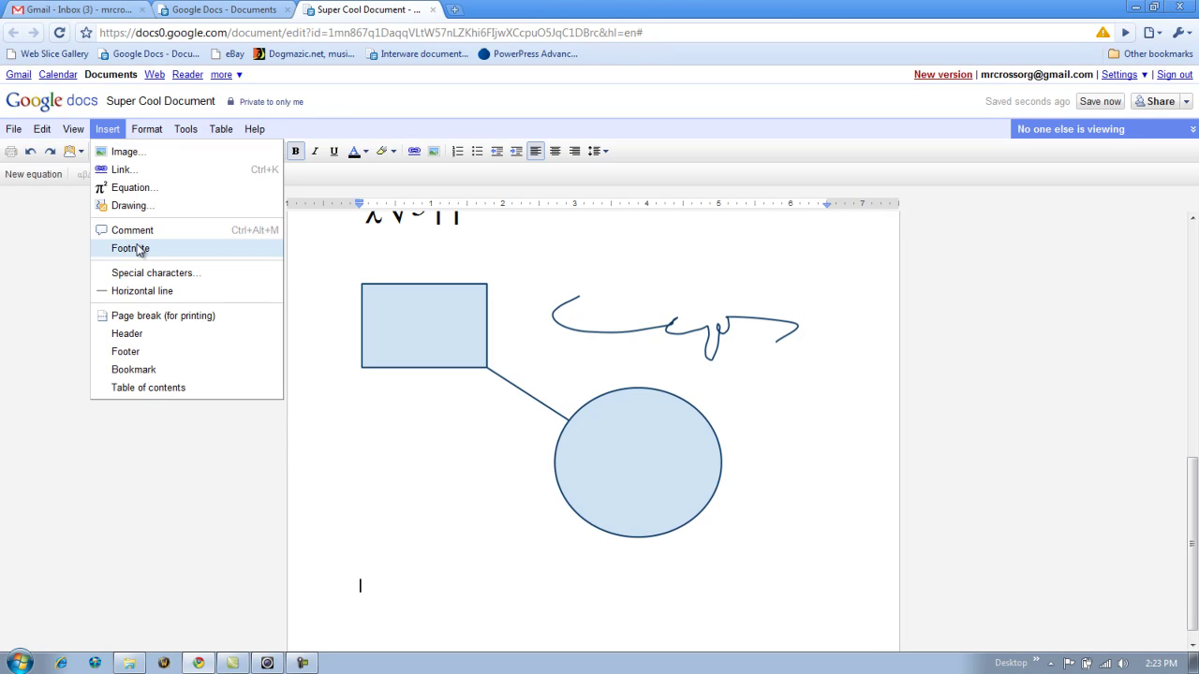
{"action": "scroll", "coordinate": [856, 343], "scroll_direction": "up", "scroll_amount": 5}
{"action": "scroll", "coordinate": [857, 344], "scroll_direction": "up", "scroll_amount": 2}
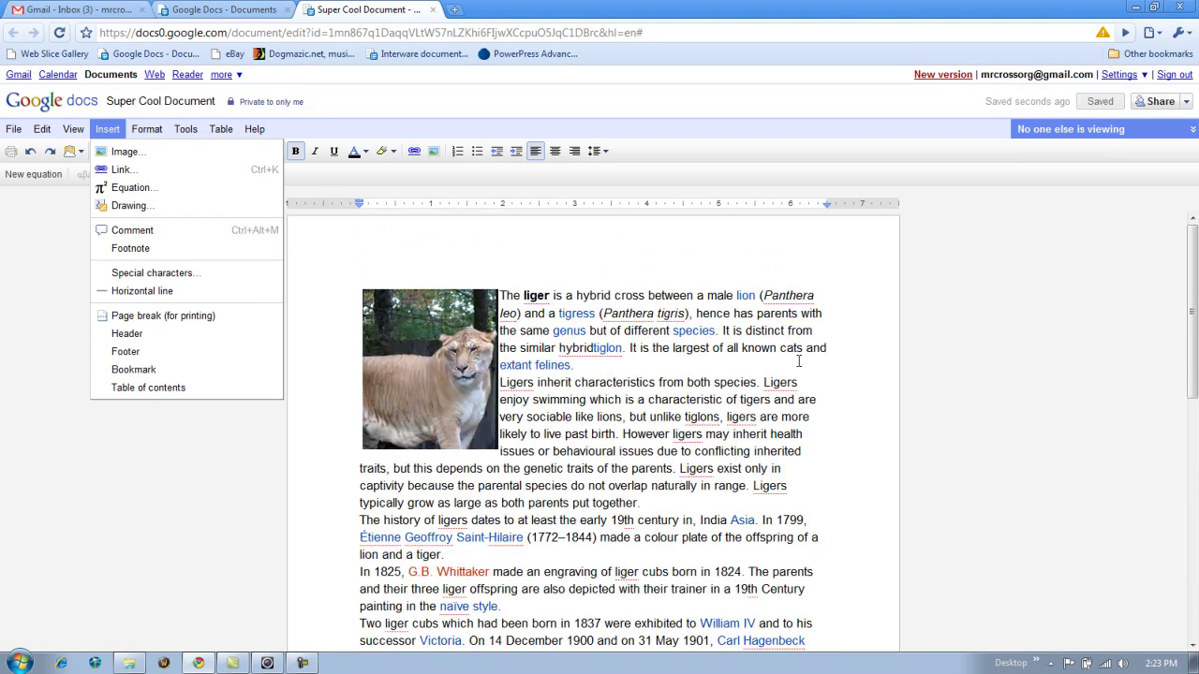
{"action": "left_click_drag", "start_coordinate": [552, 296], "coordinate": [521, 296]}
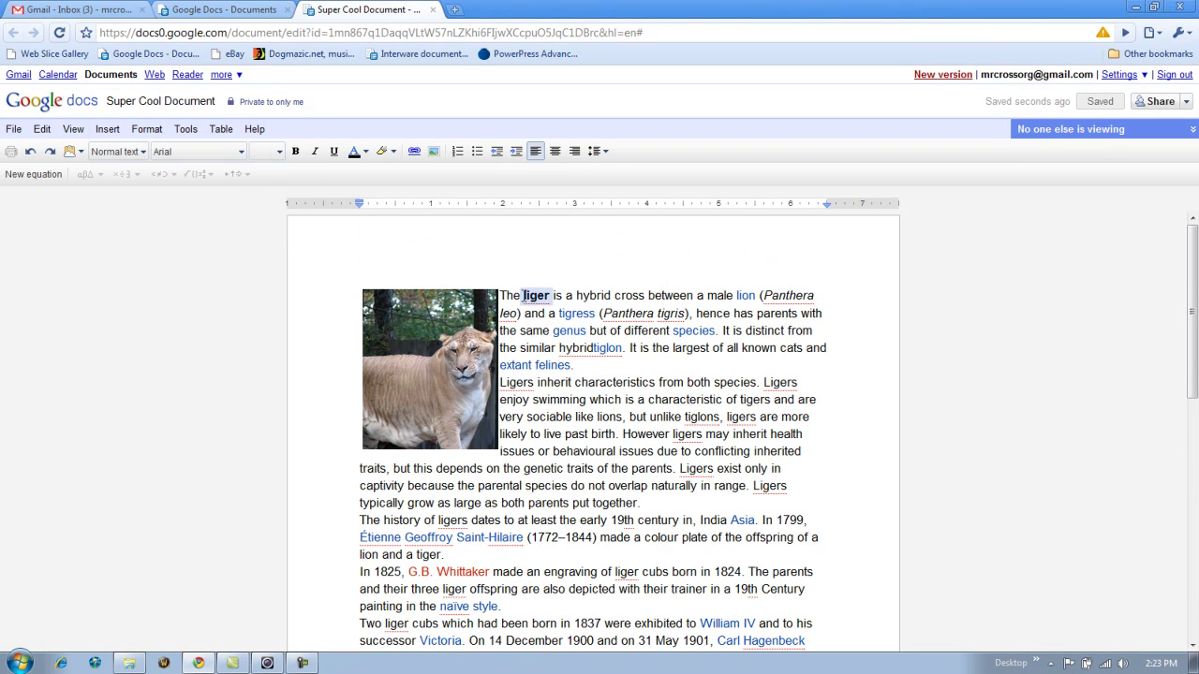
{"action": "left_click", "coordinate": [107, 129]}
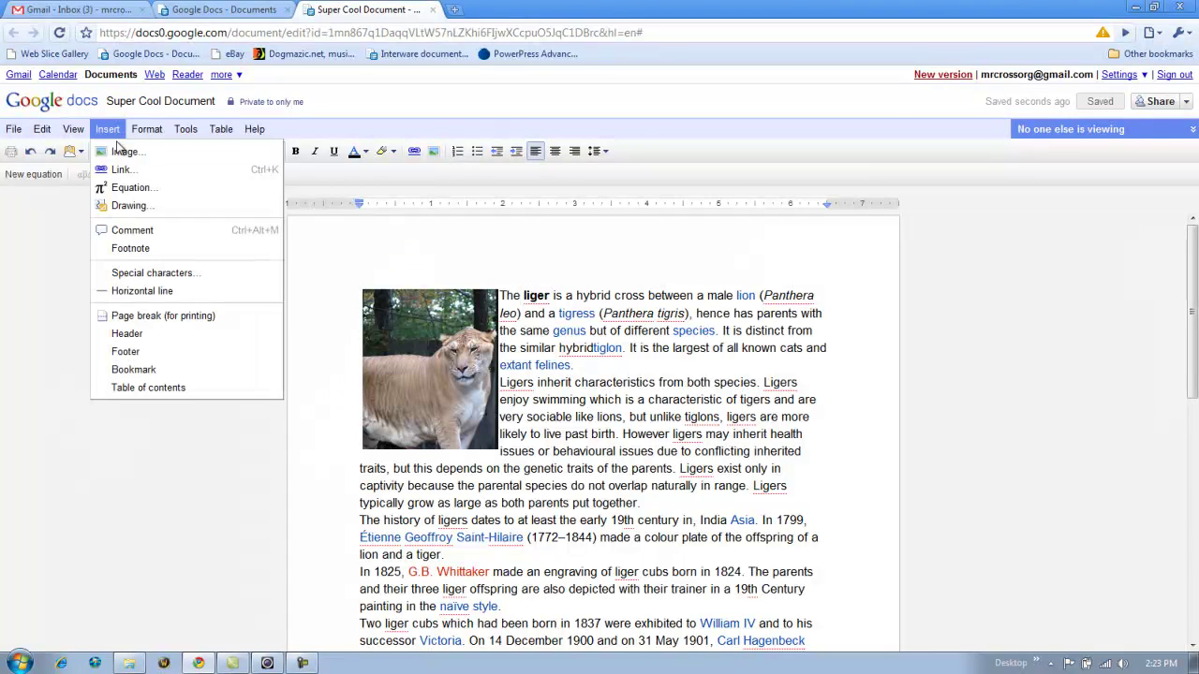
{"action": "left_click", "coordinate": [150, 229]}
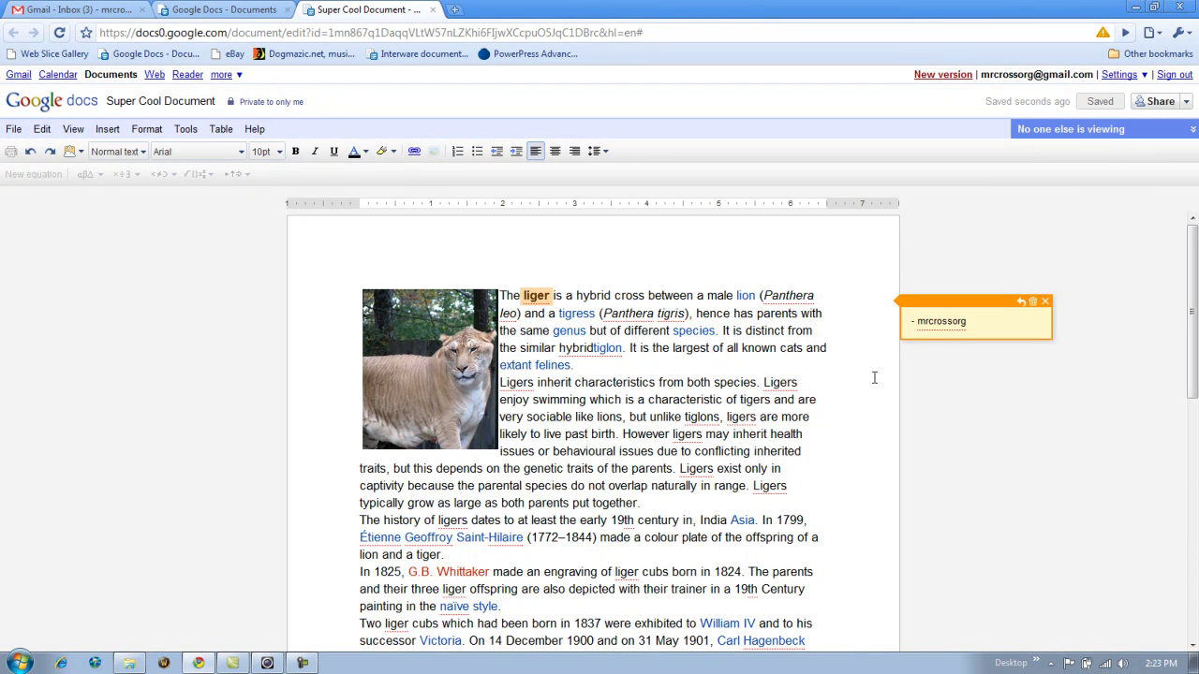
- Enter 'I had no idea there were ligers' as the liger comment, then review it
{"action": "type", "text": "I had n"}
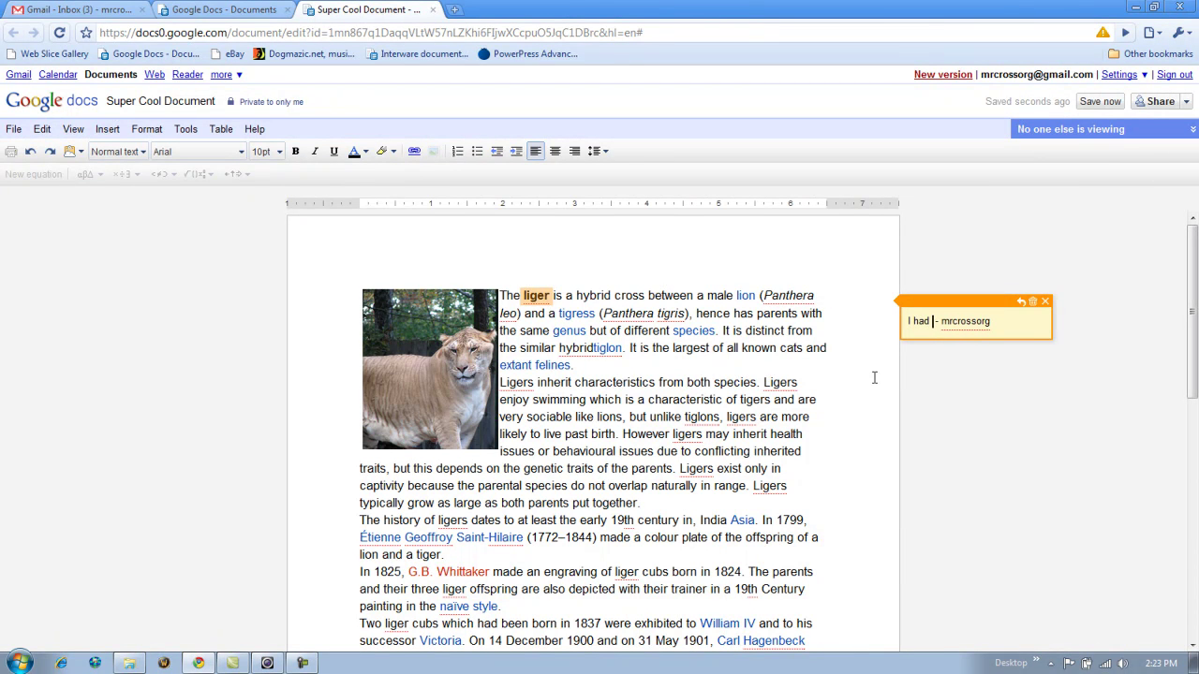
{"action": "type", "text": "o idea there"}
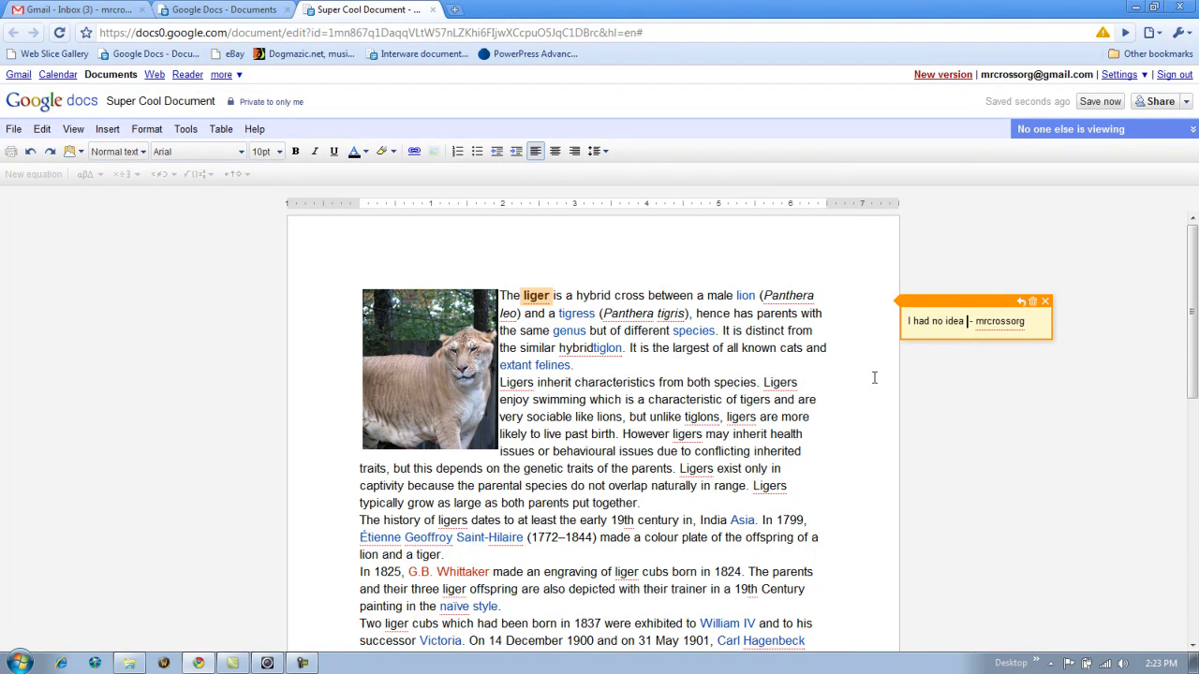
{"action": "type", "text": " were ligers"}
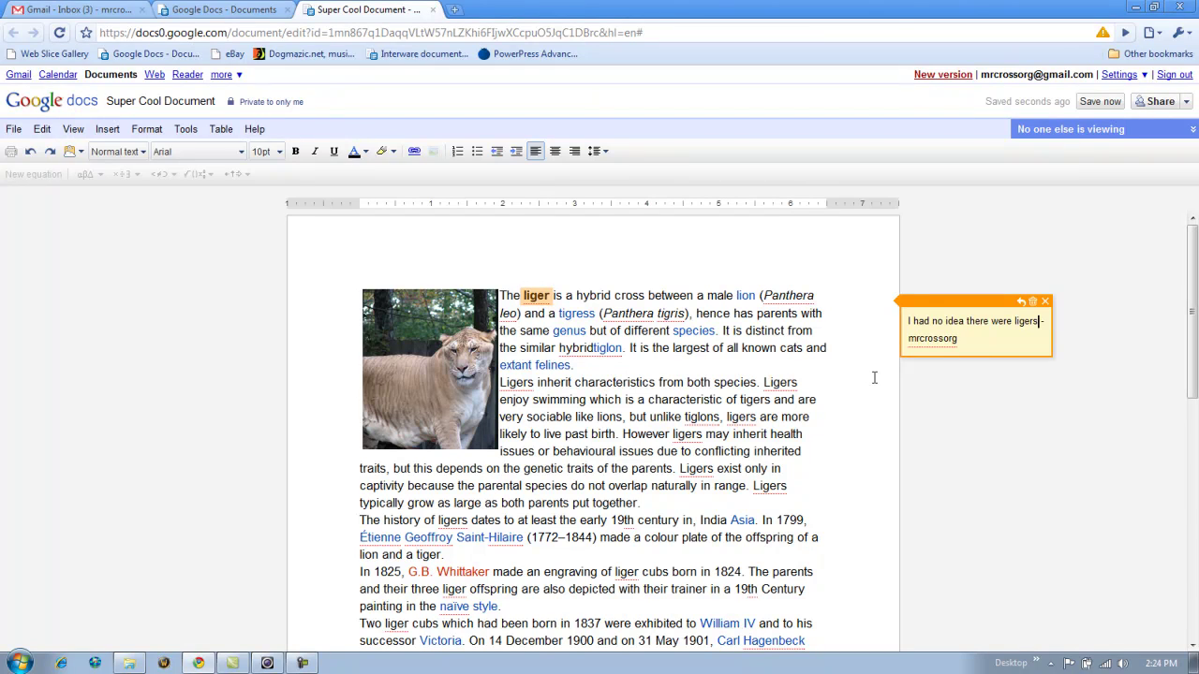
{"action": "left_click", "coordinate": [874, 378]}
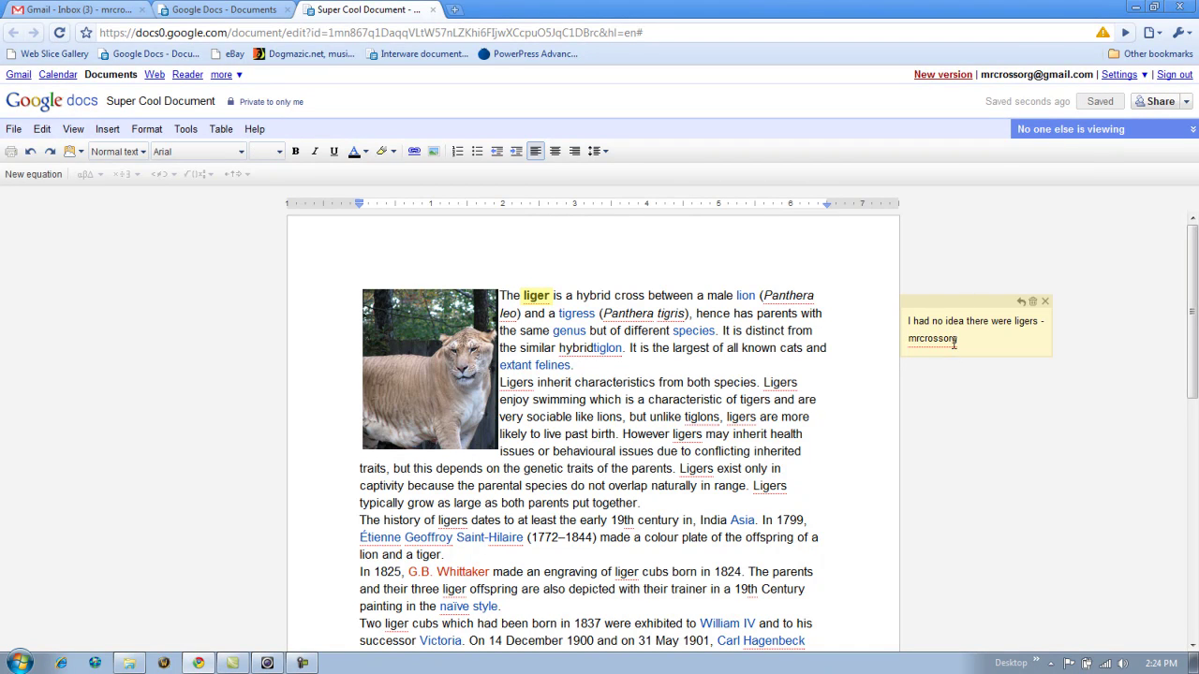
{"action": "left_click", "coordinate": [538, 296]}
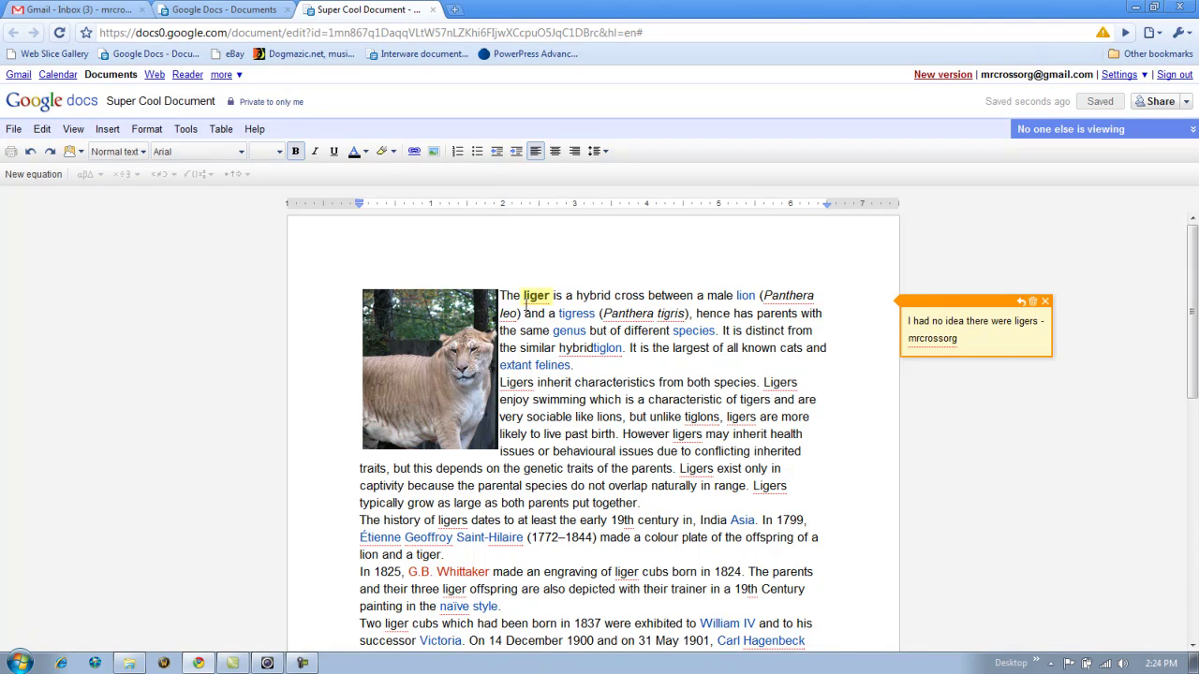
{"action": "left_click", "coordinate": [727, 349]}
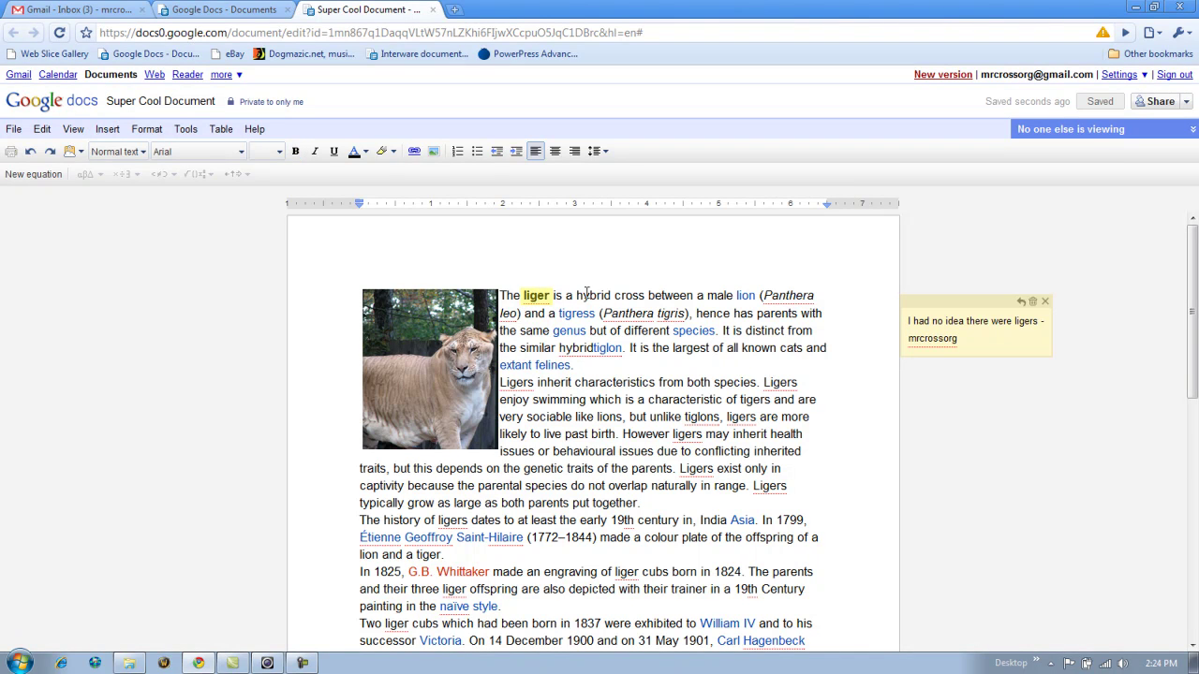
{"action": "left_click", "coordinate": [544, 295]}
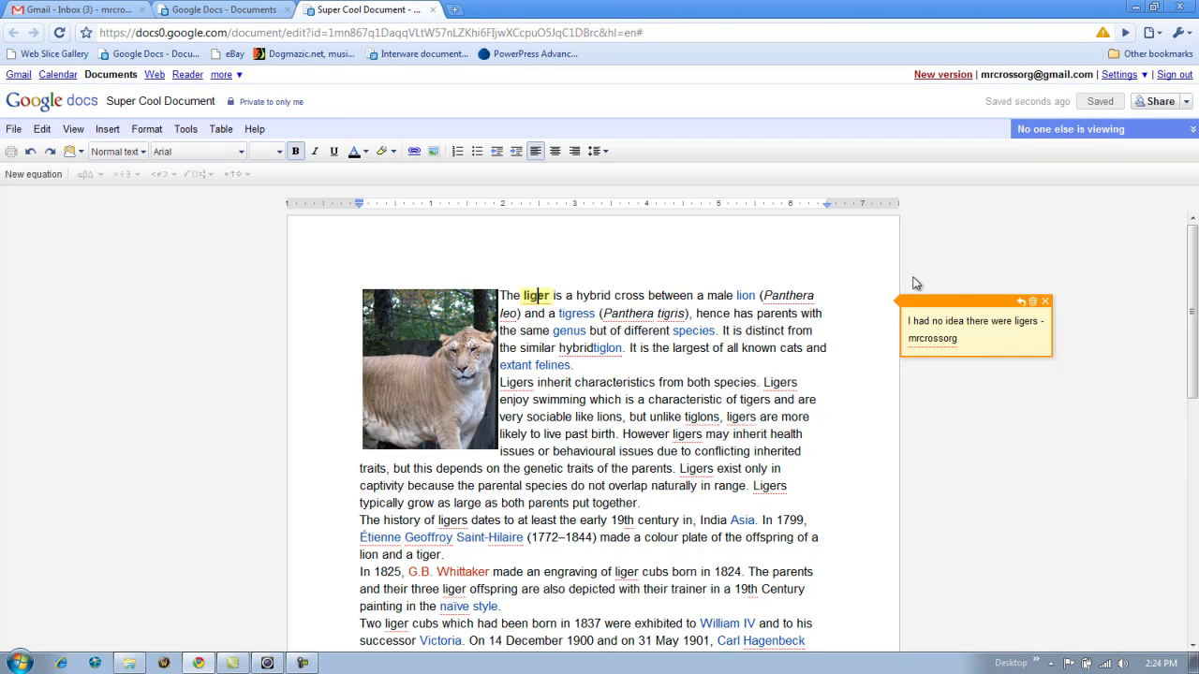
- Add empty comments on 'species' and 'cats', then revisit the species and liger comments
{"action": "double_click", "coordinate": [675, 334]}
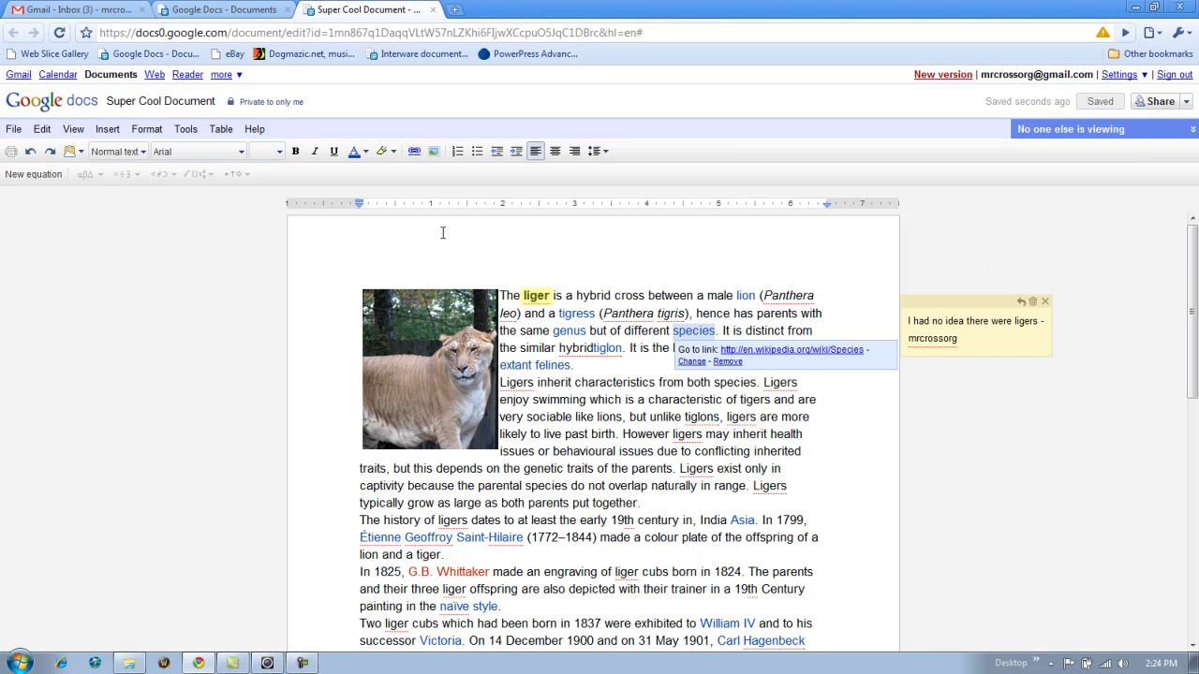
{"action": "left_click", "coordinate": [107, 128]}
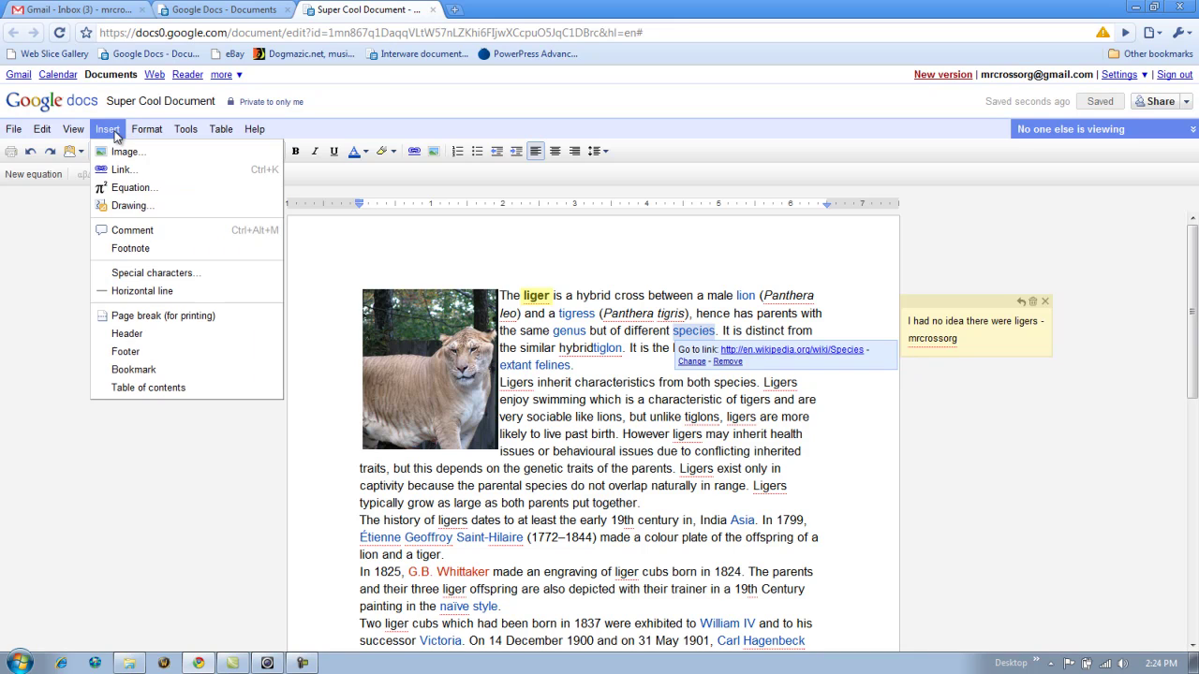
{"action": "left_click", "coordinate": [132, 230]}
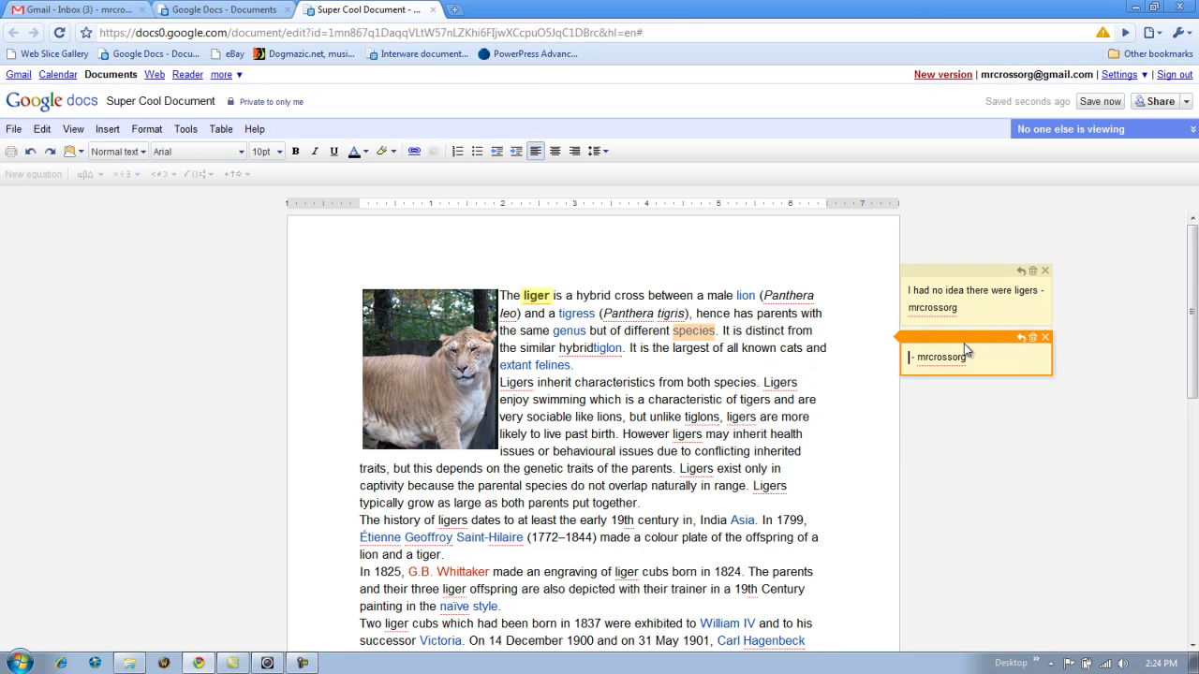
{"action": "double_click", "coordinate": [785, 349]}
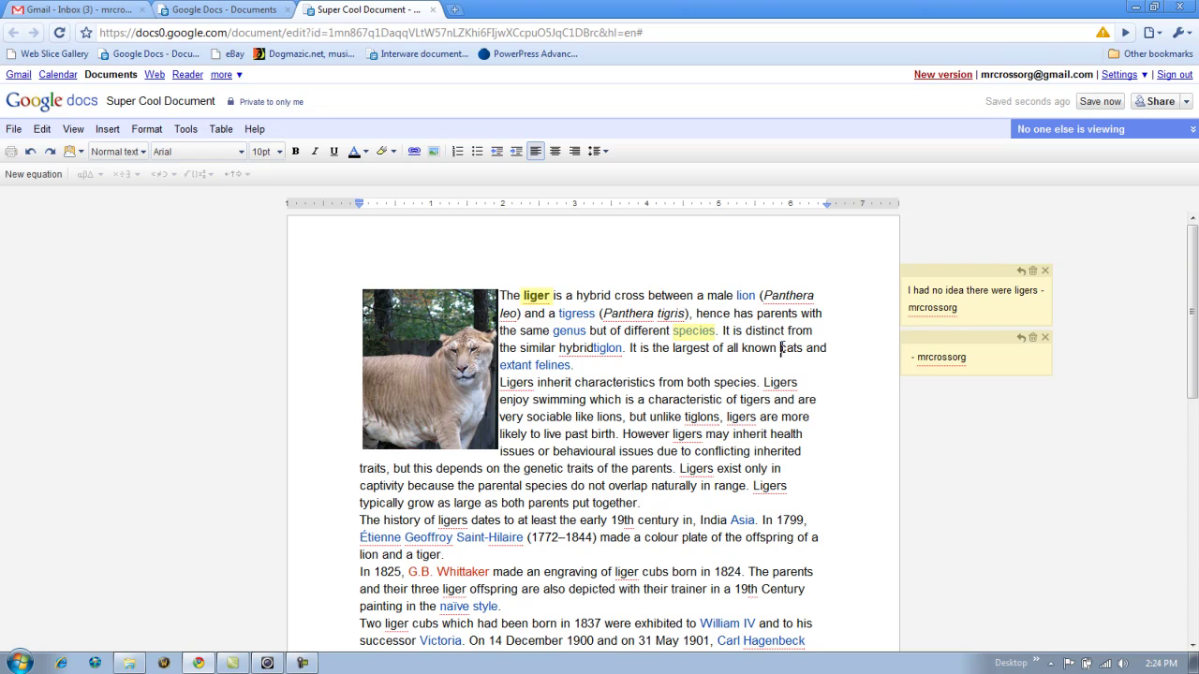
{"action": "left_click", "coordinate": [107, 129]}
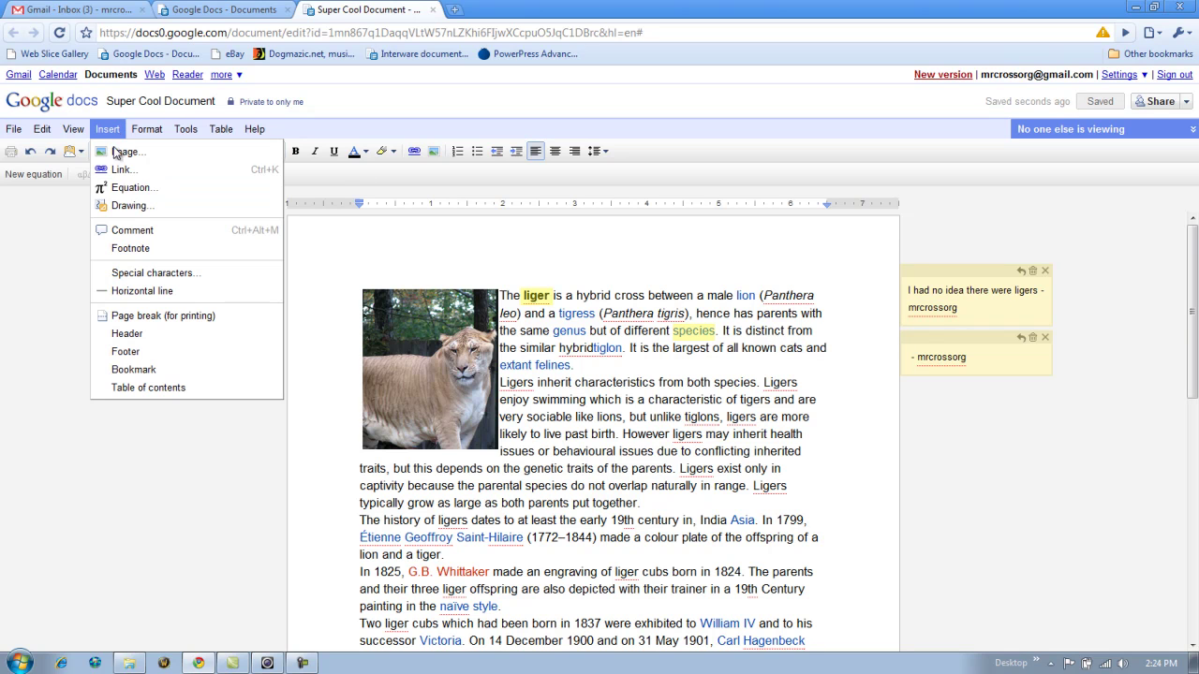
{"action": "left_click", "coordinate": [132, 231]}
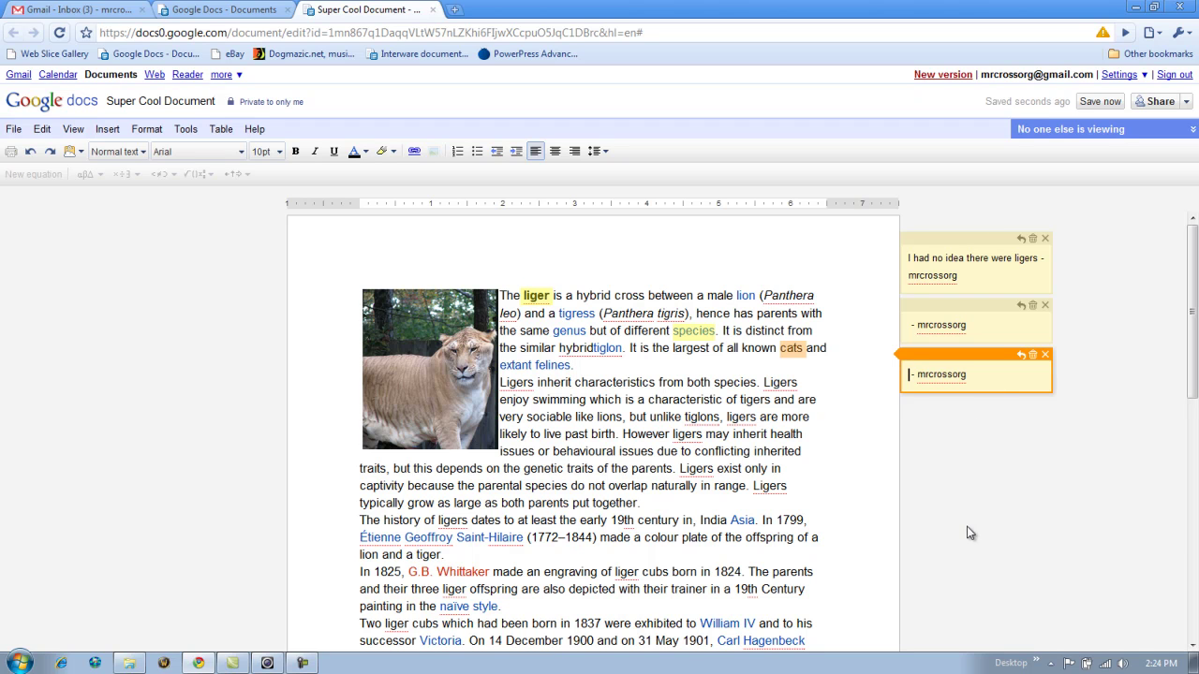
{"action": "left_click", "coordinate": [689, 337]}
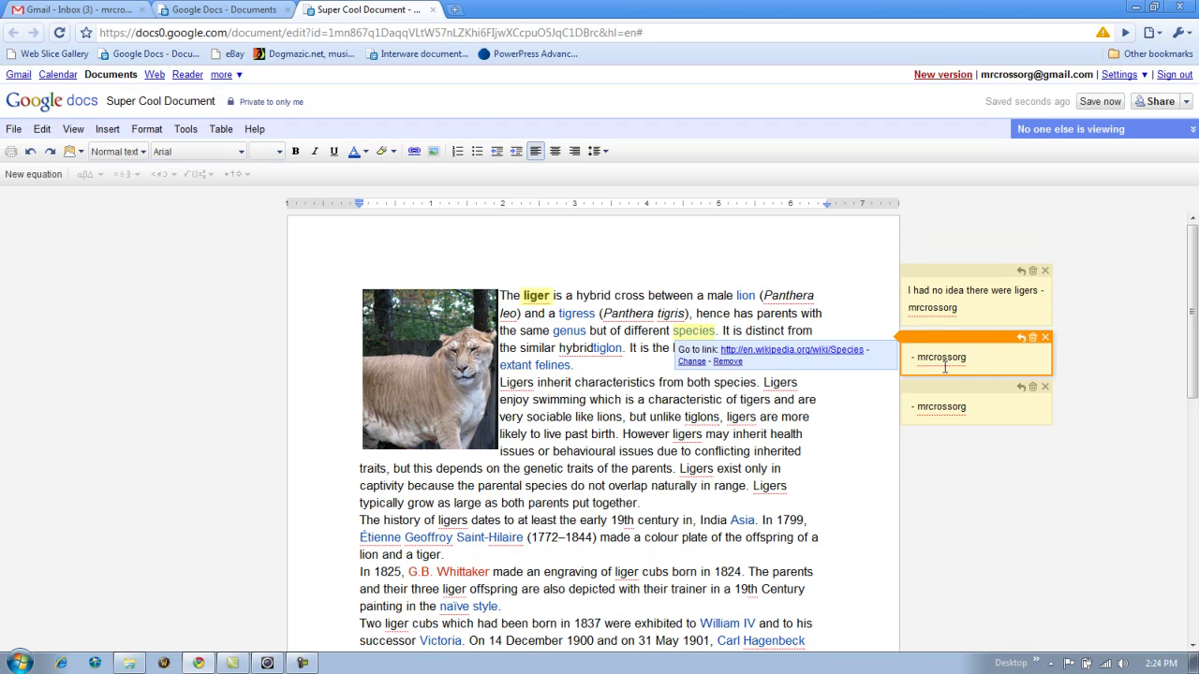
{"action": "left_click", "coordinate": [533, 296]}
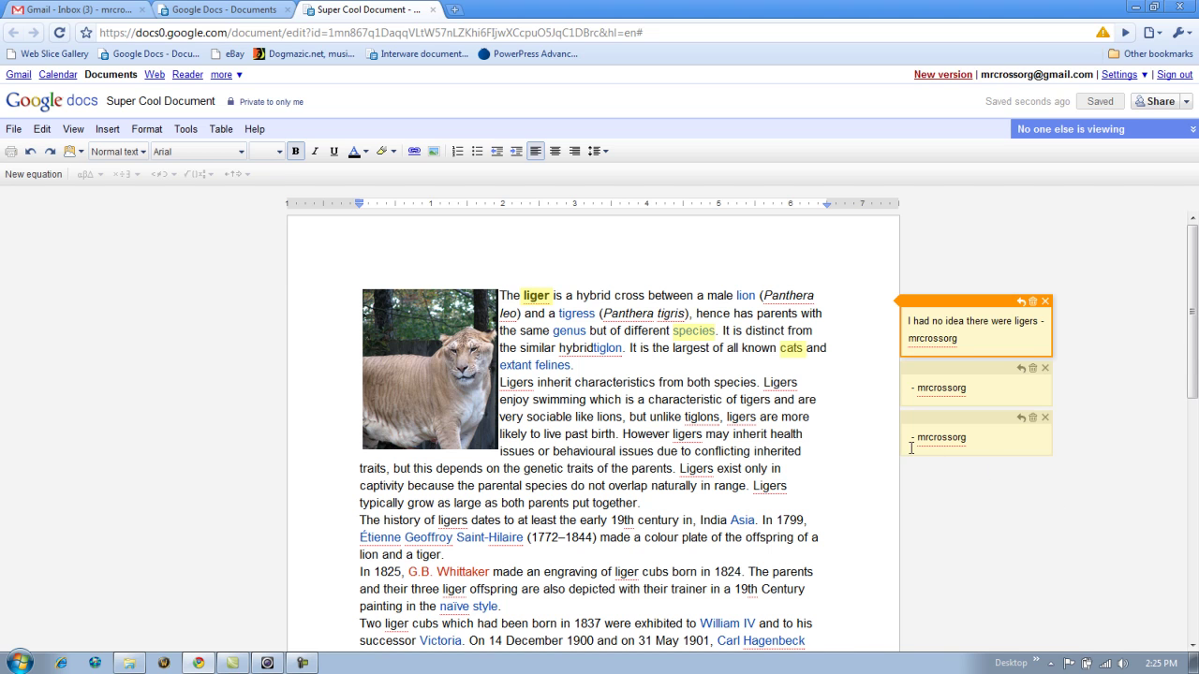
- Select 1825 in the history paragraph and insert a footnote after it
{"action": "scroll", "coordinate": [231, 237], "scroll_direction": "down", "scroll_amount": 2}
{"action": "left_click", "coordinate": [100, 128]}
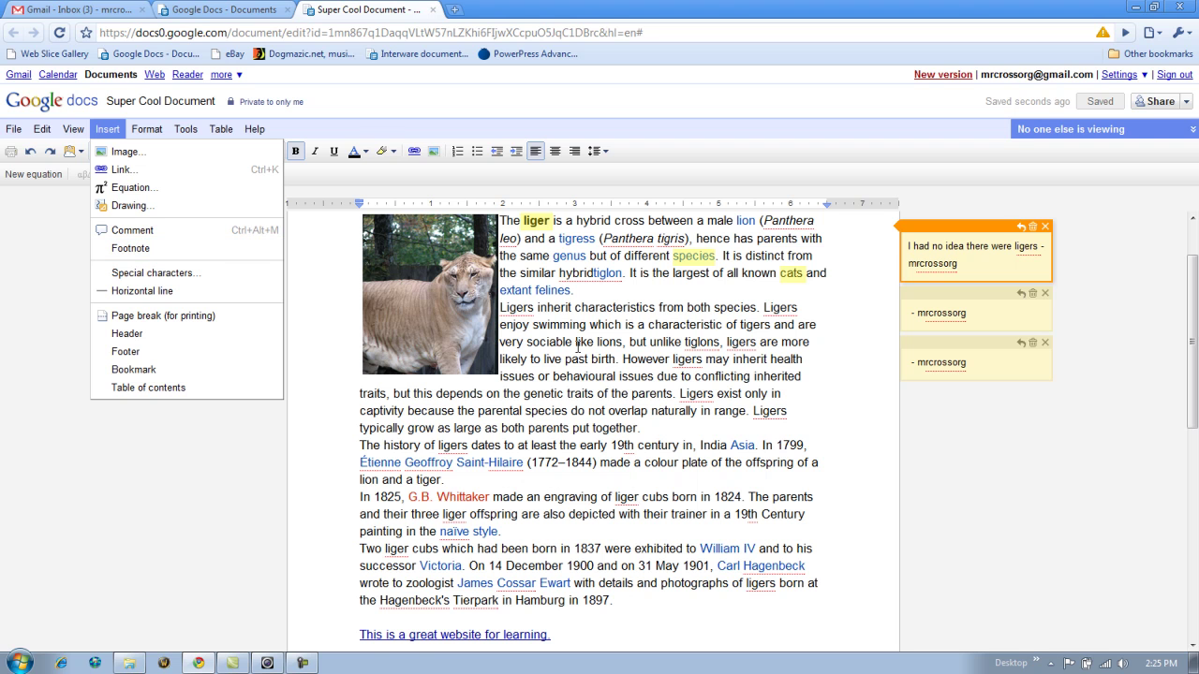
{"action": "scroll", "coordinate": [653, 412], "scroll_direction": "down", "scroll_amount": 3}
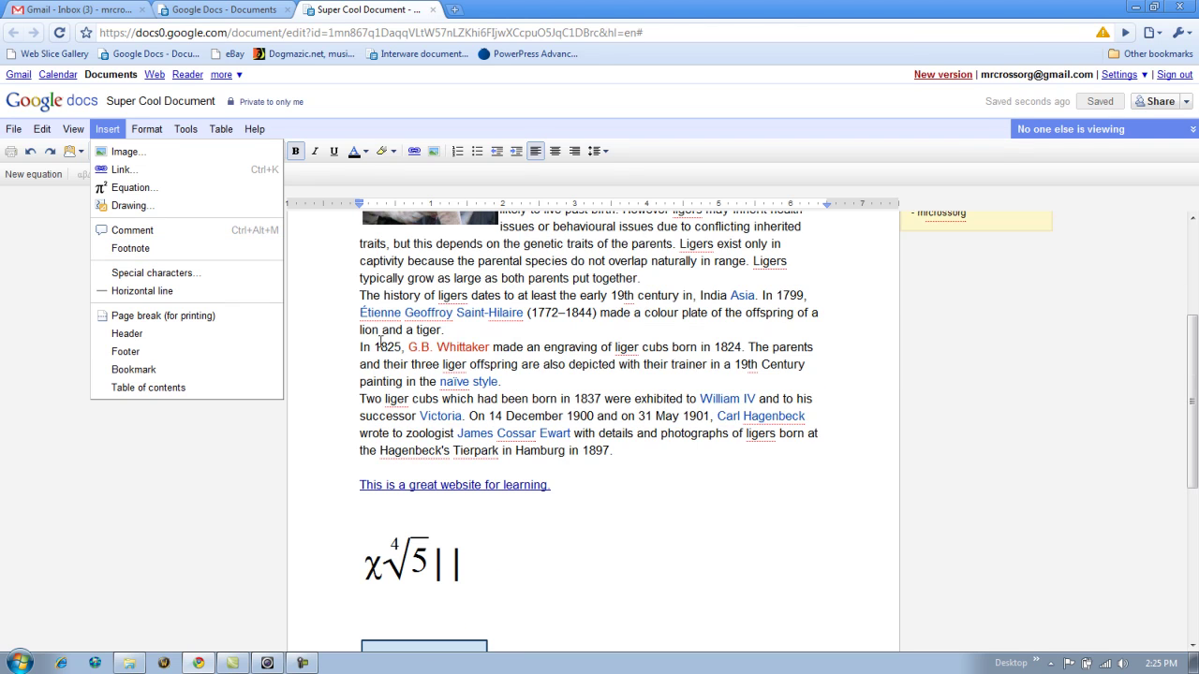
{"action": "left_click", "coordinate": [374, 348]}
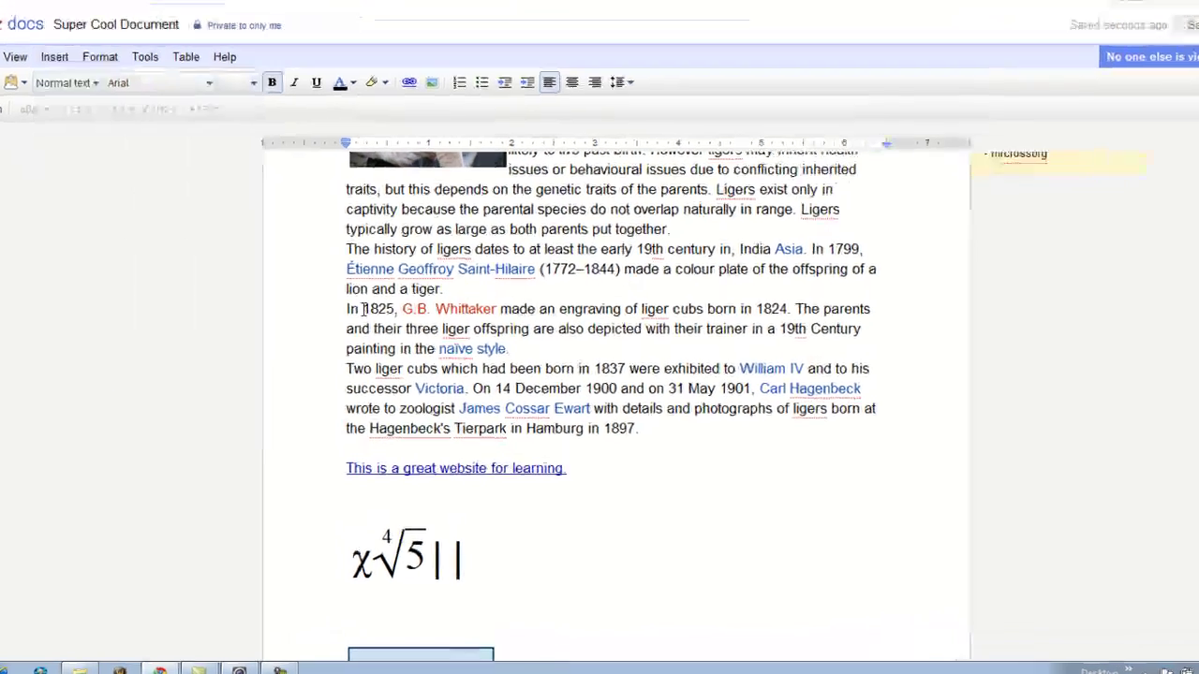
{"action": "double_click", "coordinate": [377, 309]}
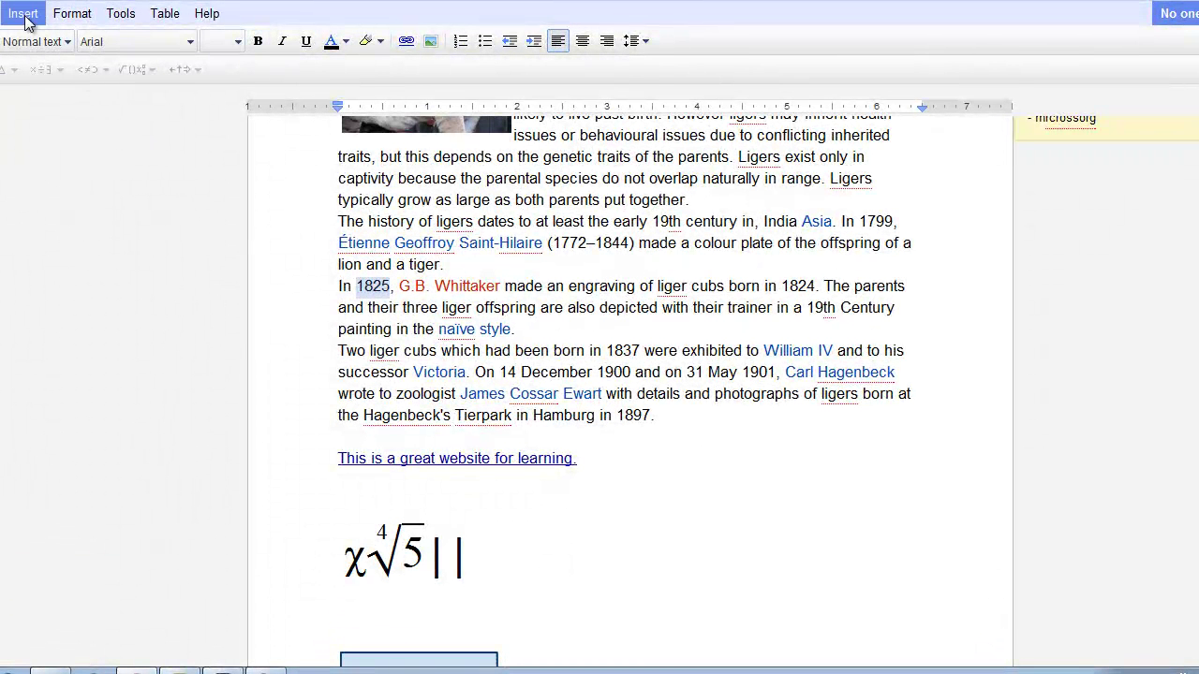
{"action": "left_click", "coordinate": [21, 13]}
{"action": "left_click", "coordinate": [51, 163]}
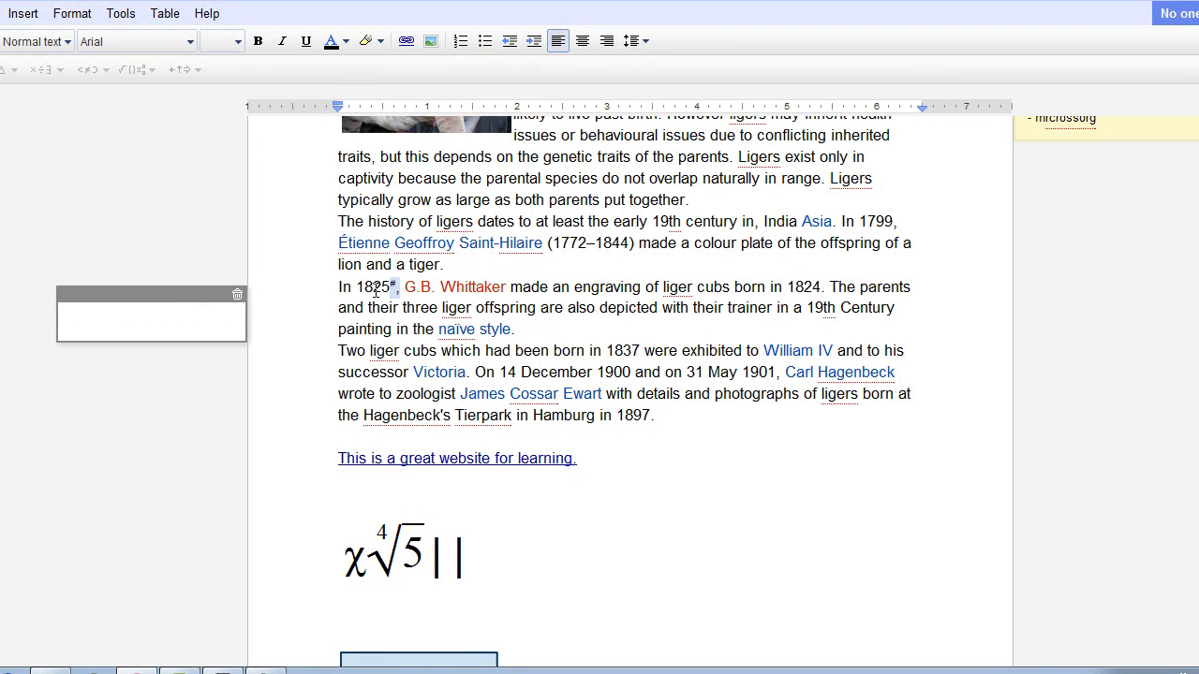
- Write 'This is a footnote on 1825.' in the footnote, correcting the typo
{"action": "left_click", "coordinate": [110, 313]}
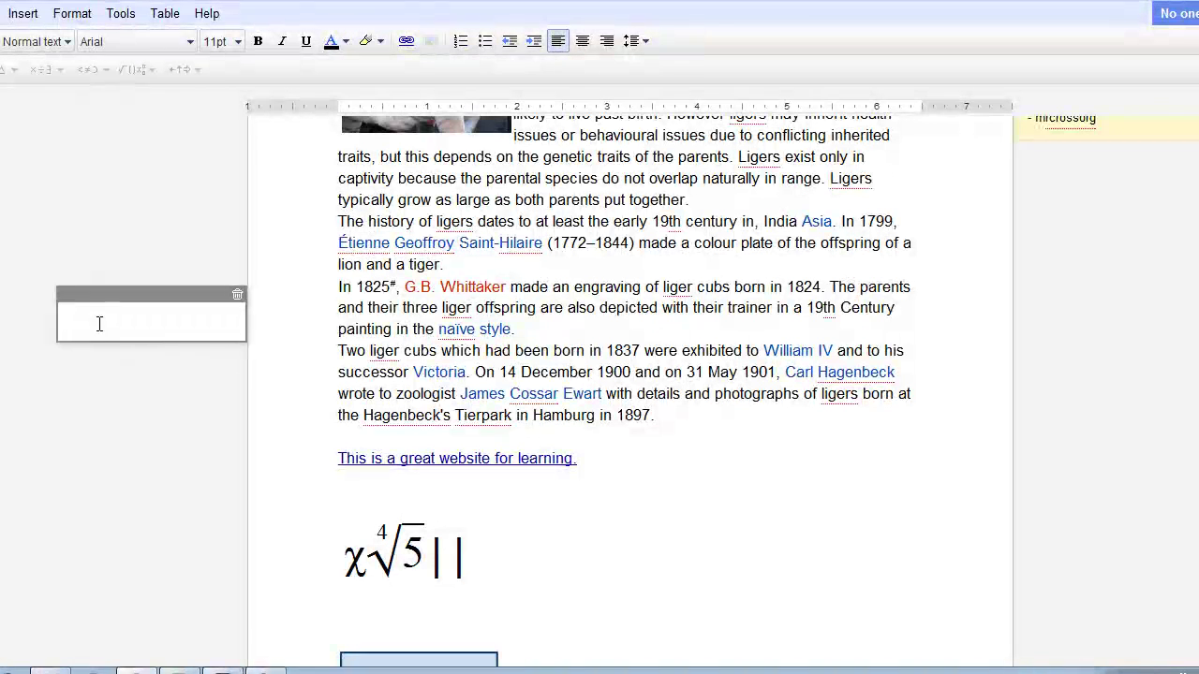
{"action": "type", "text": "This is a footnow"}
{"action": "key", "text": "BackSpace"}
{"action": "type", "text": "te on 1825."}
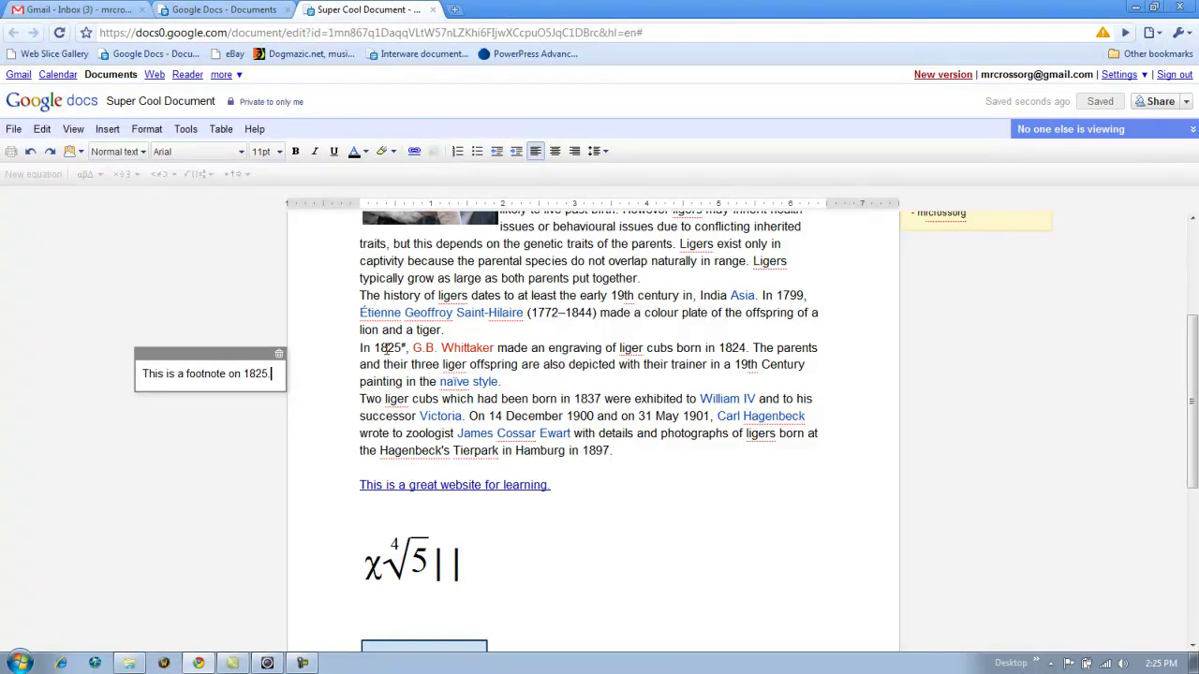
{"action": "left_click", "coordinate": [107, 129]}
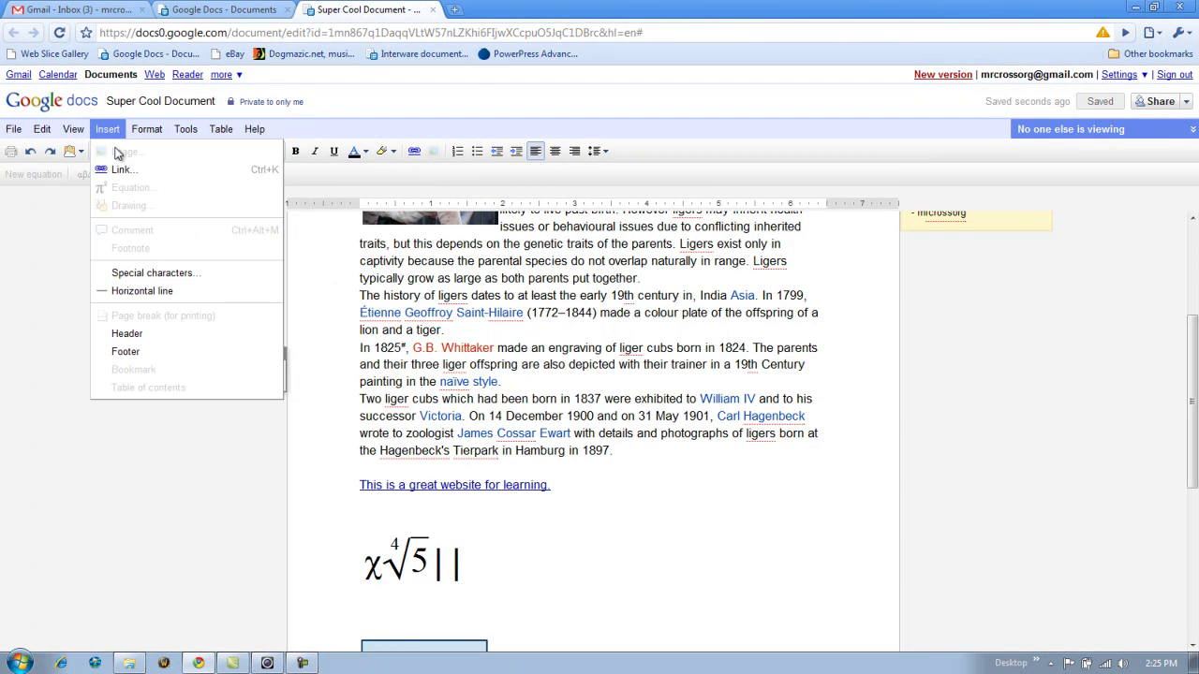
{"action": "left_click", "coordinate": [362, 376]}
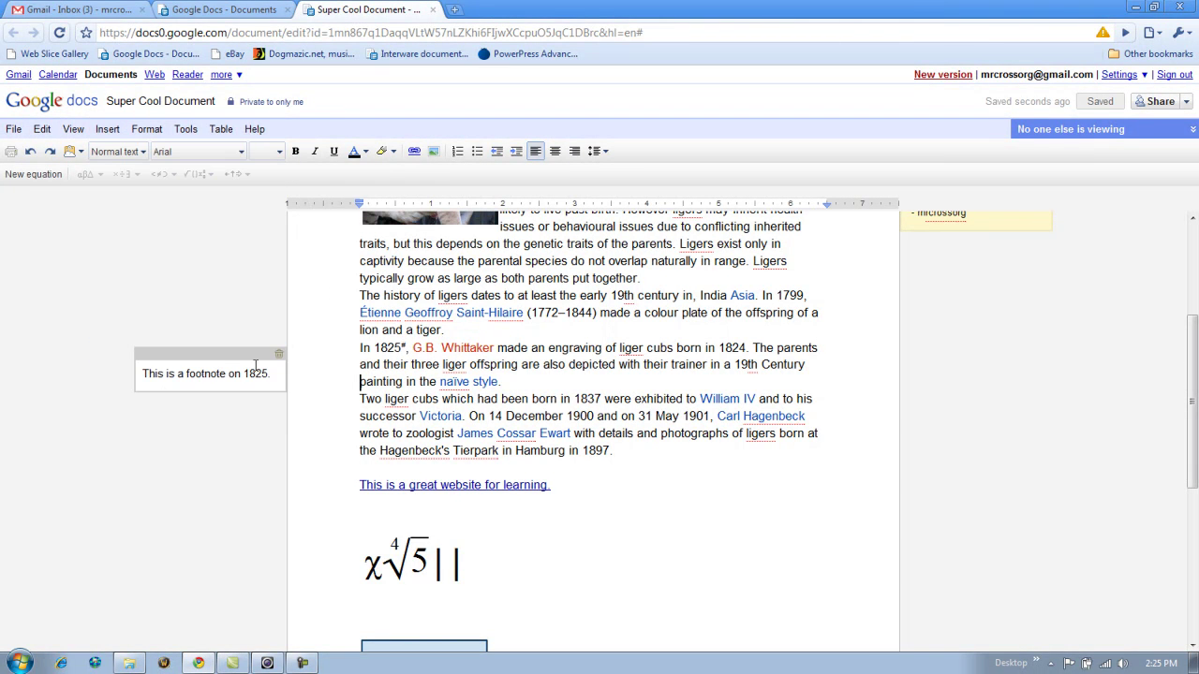
{"action": "left_click", "coordinate": [201, 362]}
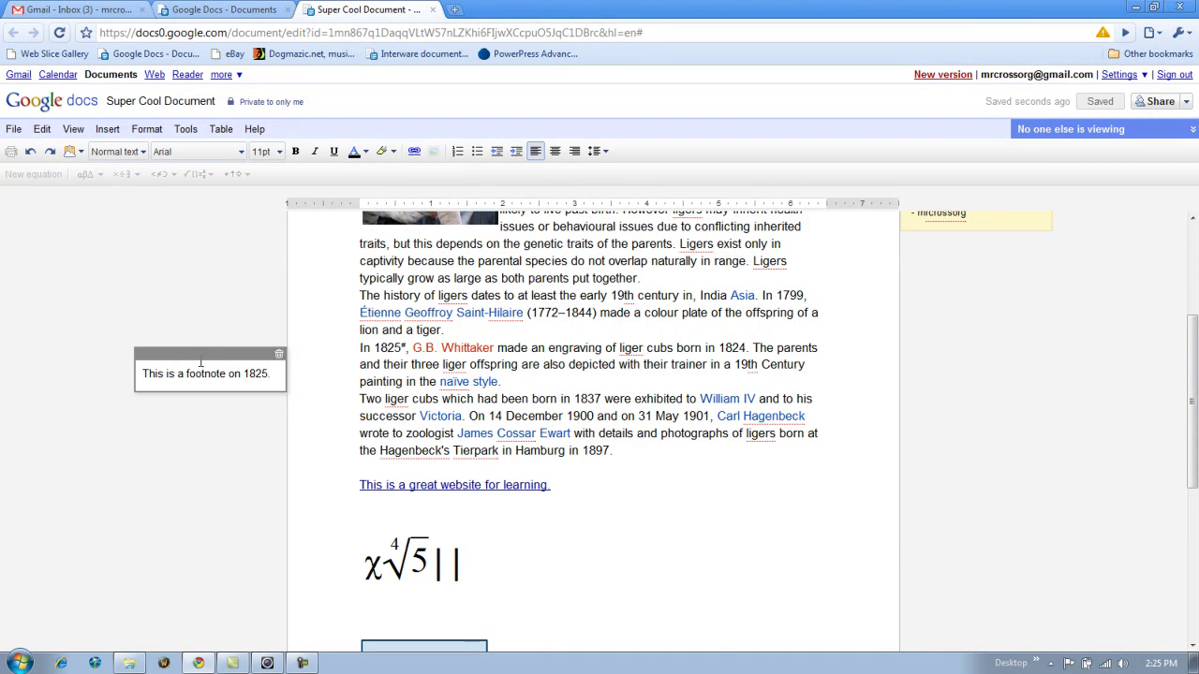
{"action": "scroll", "coordinate": [560, 636], "scroll_direction": "down", "scroll_amount": 8}
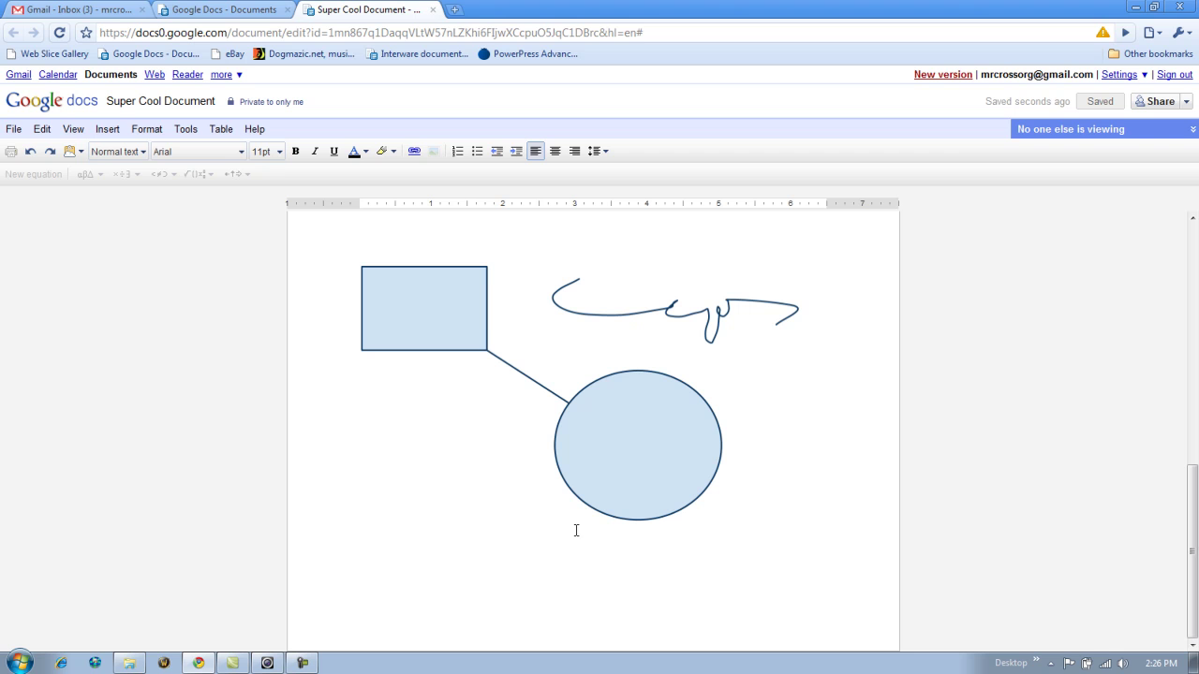
{"action": "scroll", "coordinate": [575, 534], "scroll_direction": "up", "scroll_amount": 8}
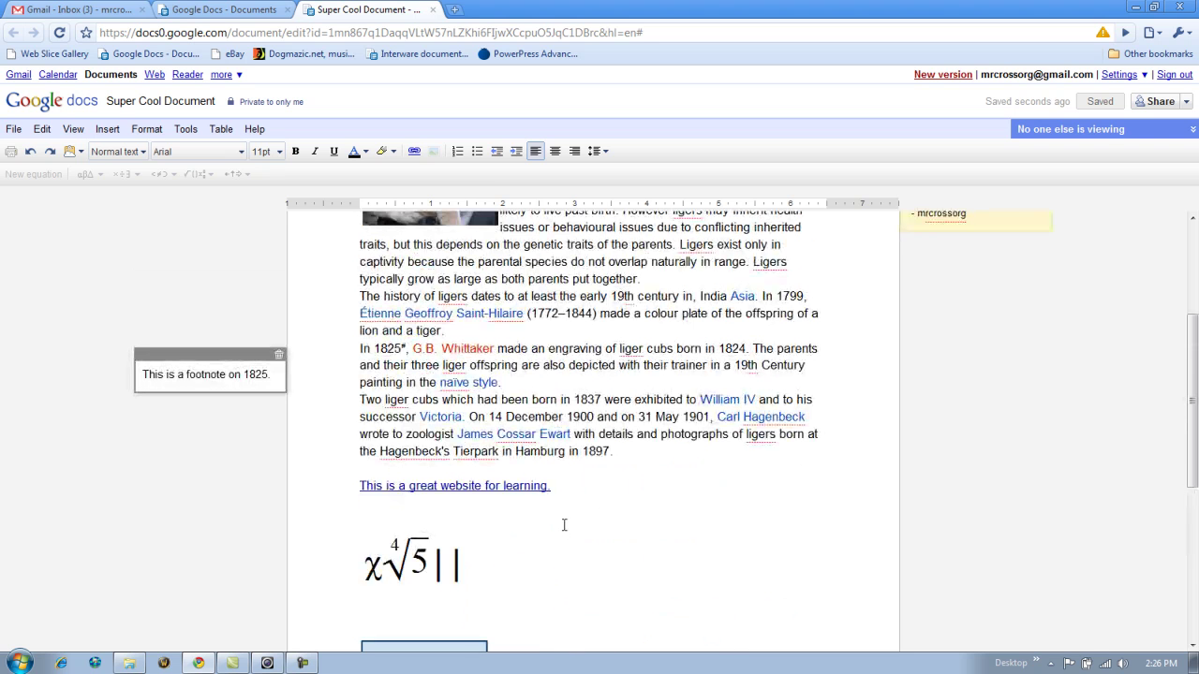
{"action": "scroll", "coordinate": [538, 477], "scroll_direction": "up", "scroll_amount": 3}
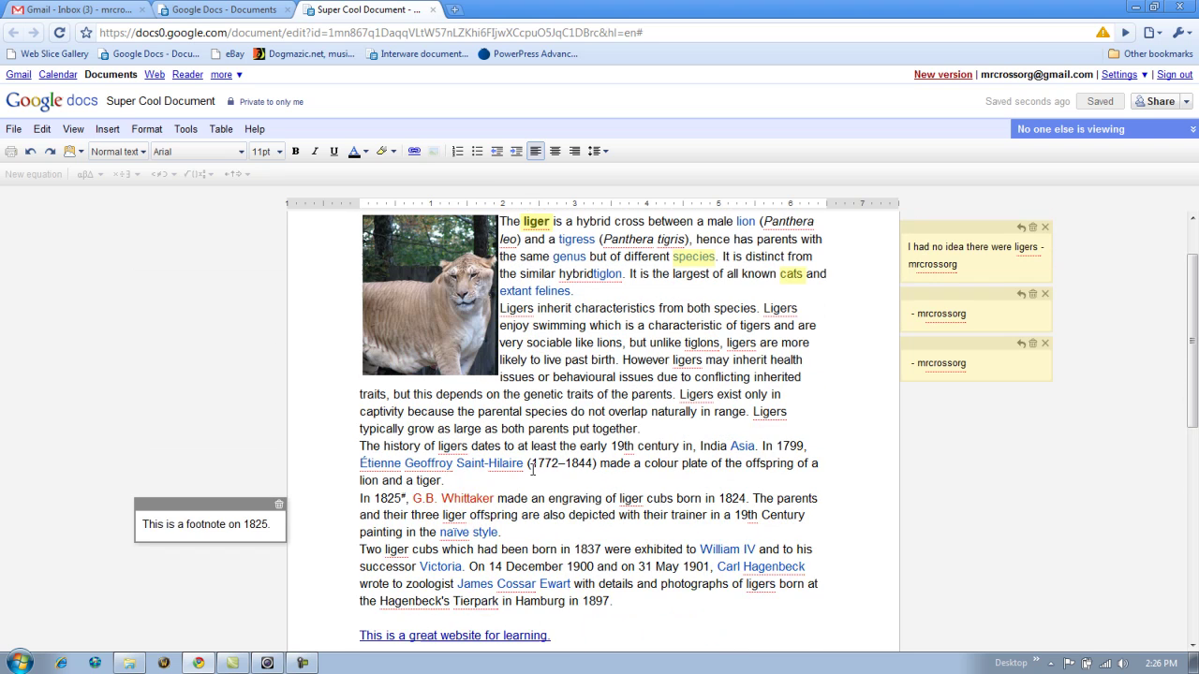
{"action": "scroll", "coordinate": [294, 486], "scroll_direction": "down", "scroll_amount": 2}
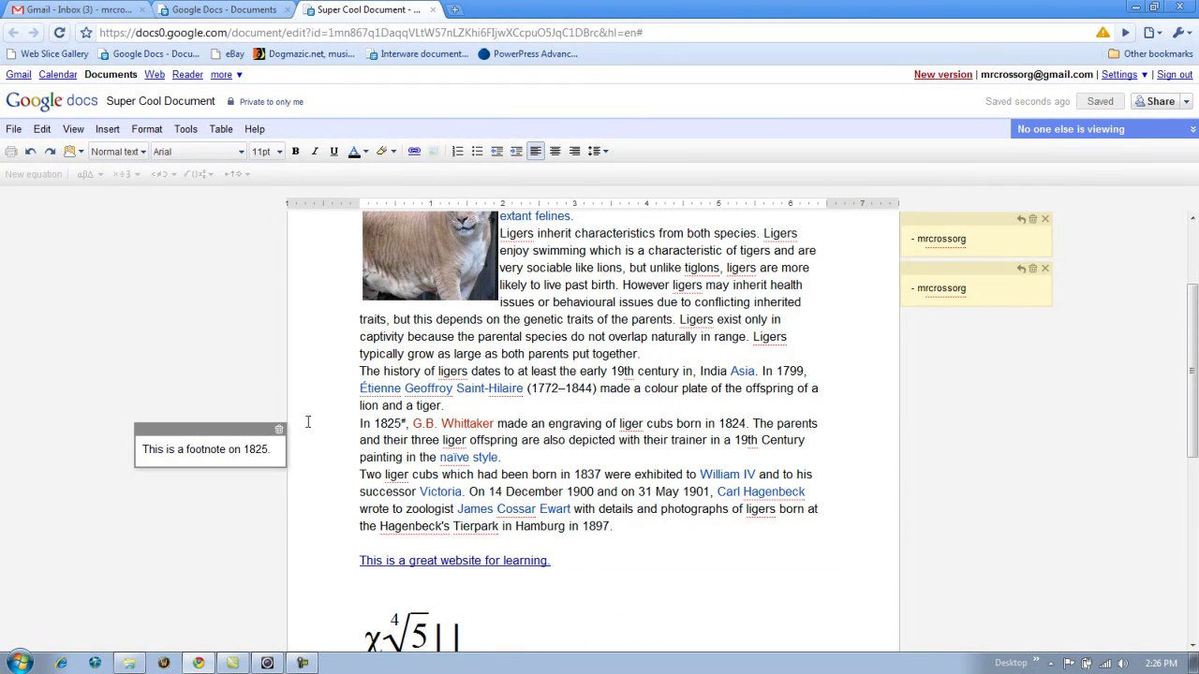
{"action": "left_click", "coordinate": [407, 423]}
{"action": "left_click_drag", "start_coordinate": [406, 423], "coordinate": [375, 424]}
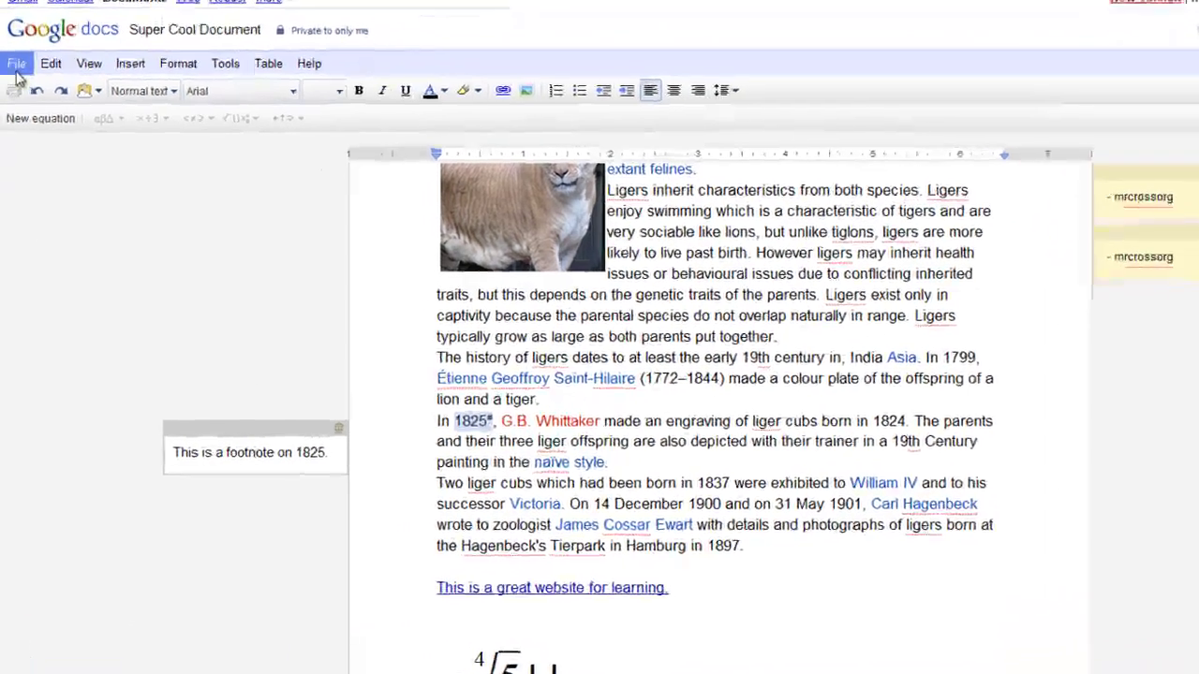
- Open the print preview and scroll through both pages, checking the 1825 footnote marker
{"action": "left_click", "coordinate": [14, 119]}
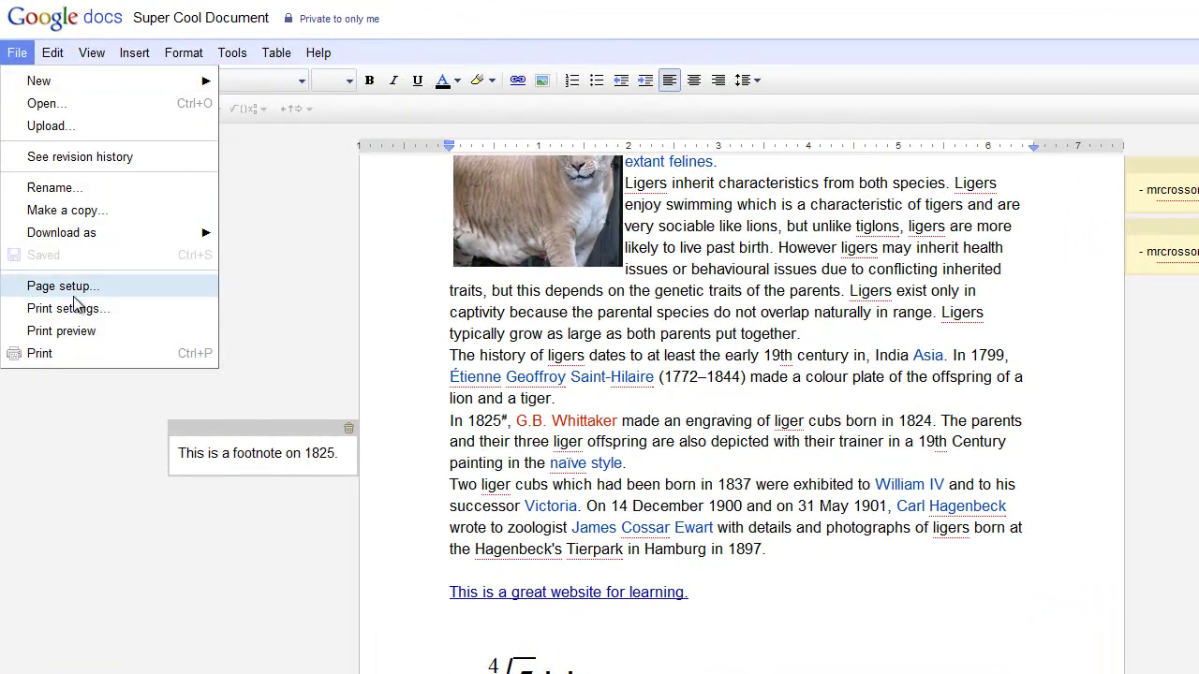
{"action": "left_click", "coordinate": [77, 332]}
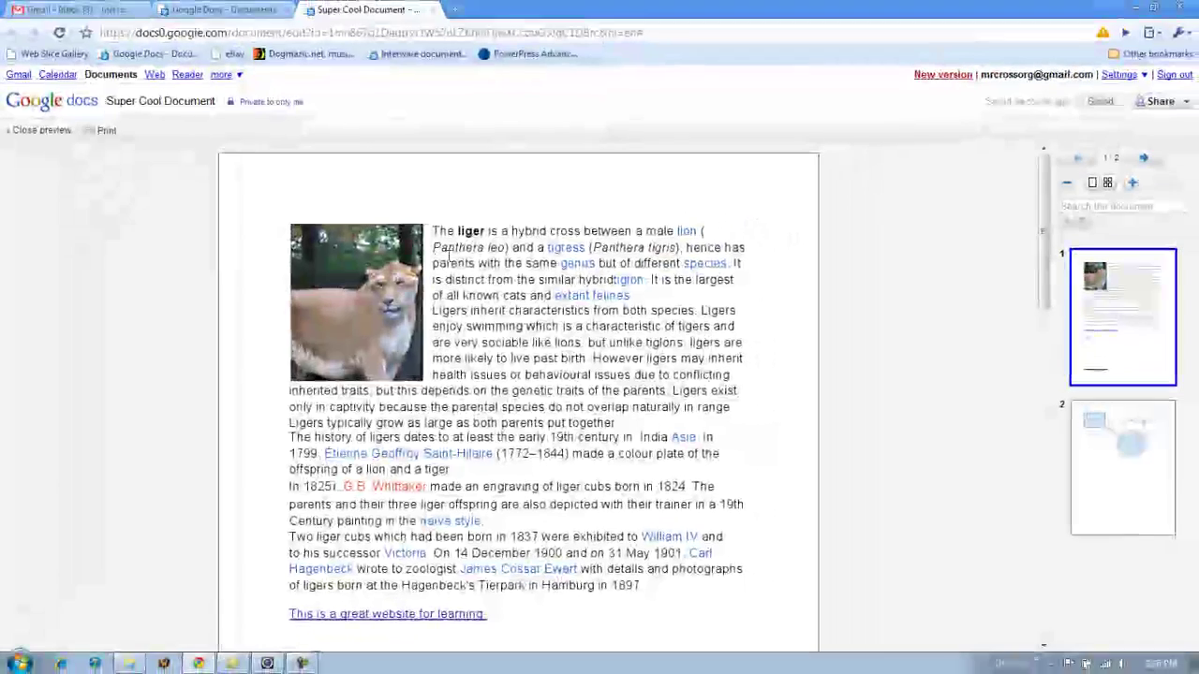
{"action": "scroll", "coordinate": [460, 330], "scroll_direction": "down", "scroll_amount": 3}
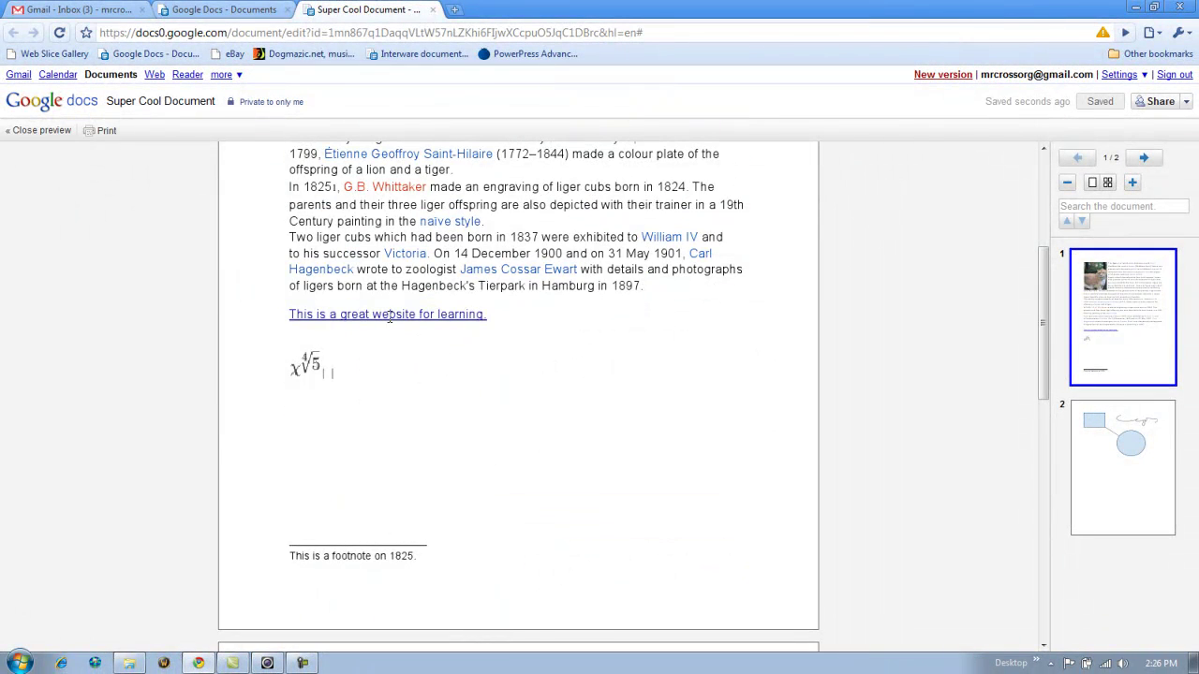
{"action": "scroll", "coordinate": [536, 338], "scroll_direction": "up", "scroll_amount": 1}
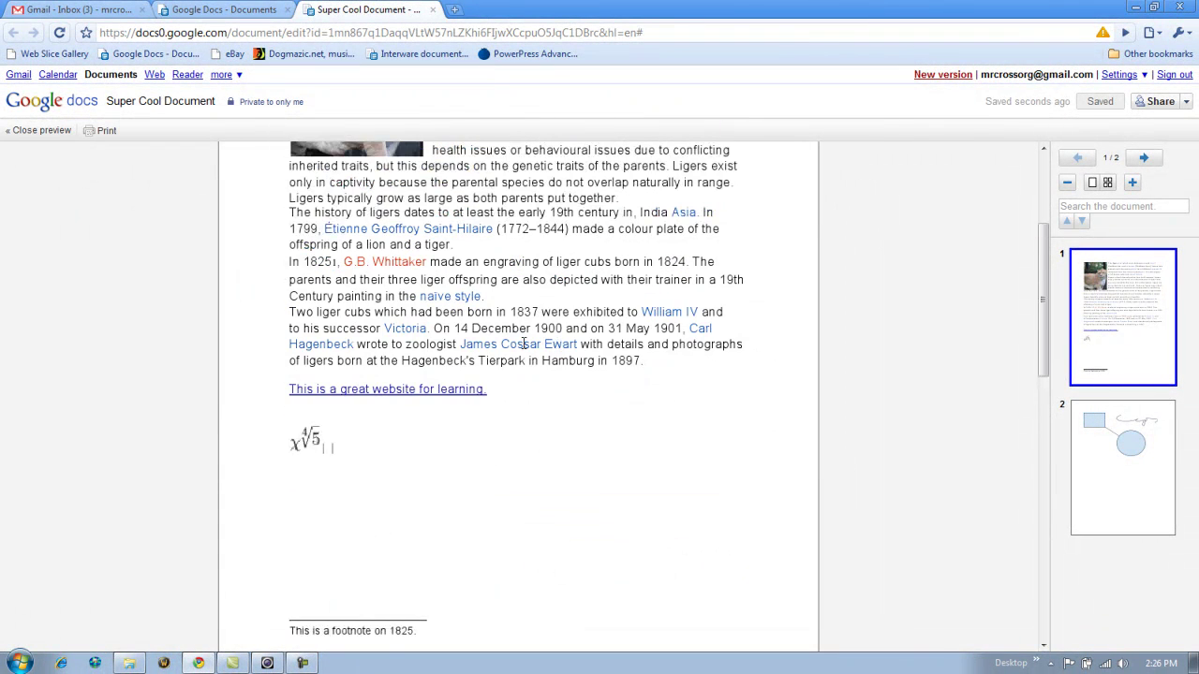
{"action": "double_click", "coordinate": [323, 263]}
{"action": "scroll", "coordinate": [413, 316], "scroll_direction": "down", "scroll_amount": 3}
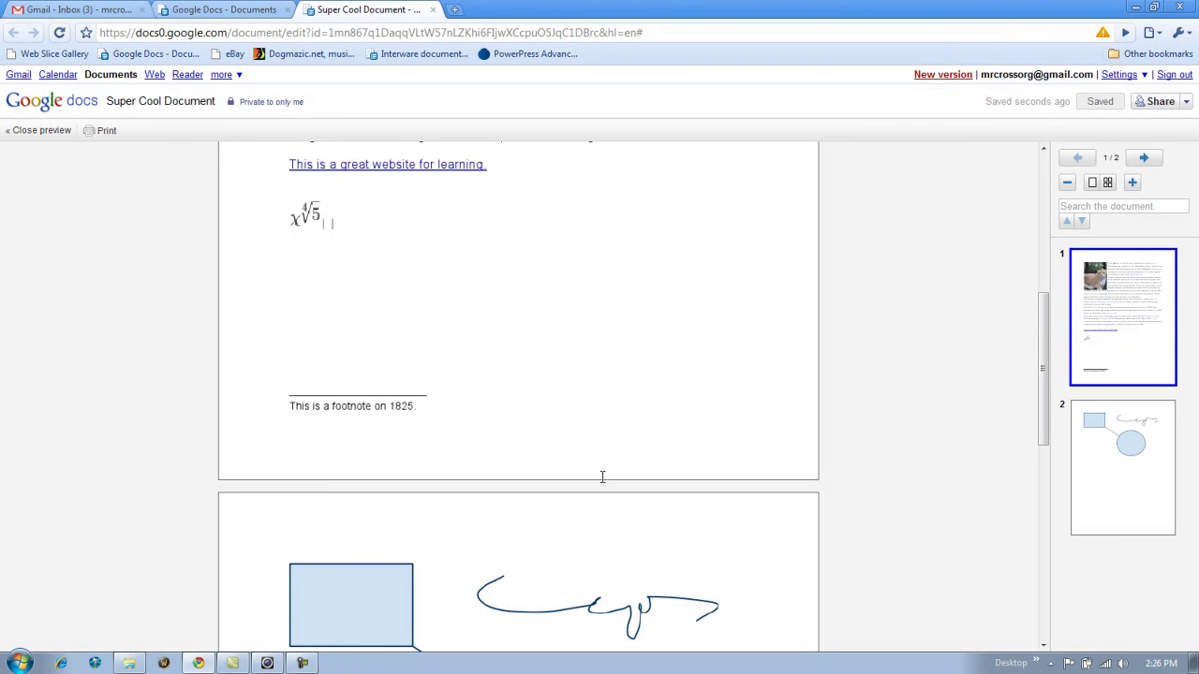
{"action": "scroll", "coordinate": [602, 472], "scroll_direction": "up", "scroll_amount": 5}
{"action": "scroll", "coordinate": [604, 470], "scroll_direction": "down", "scroll_amount": 8}
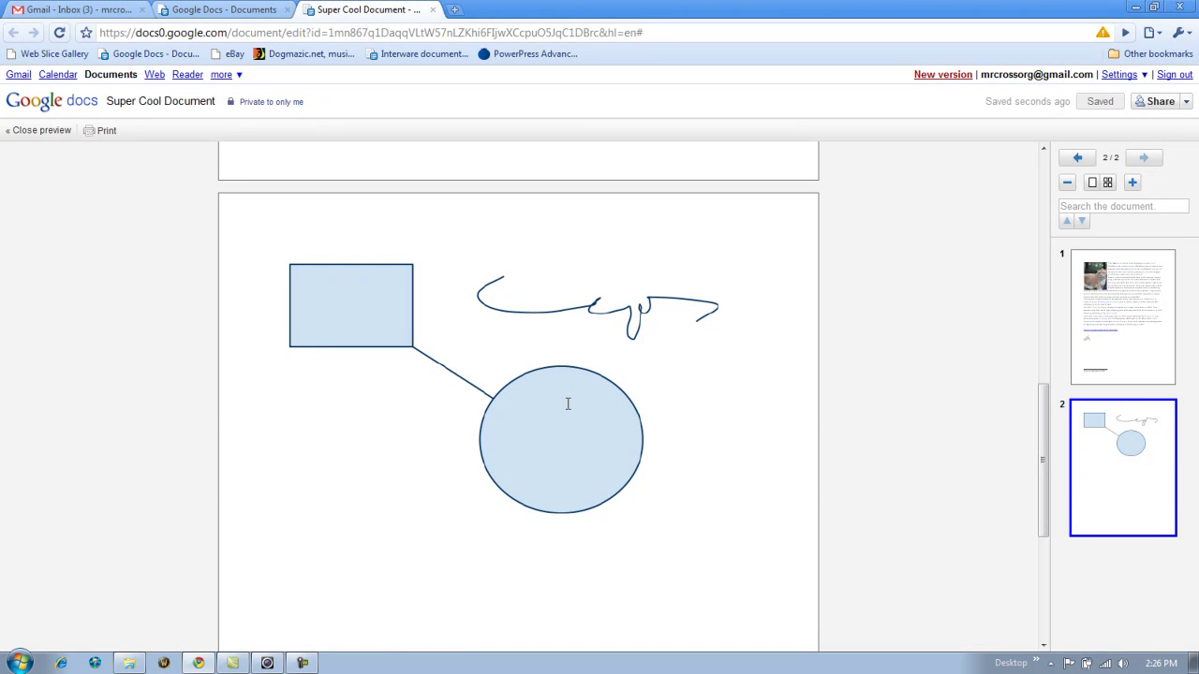
{"action": "scroll", "coordinate": [569, 399], "scroll_direction": "up", "scroll_amount": 8}
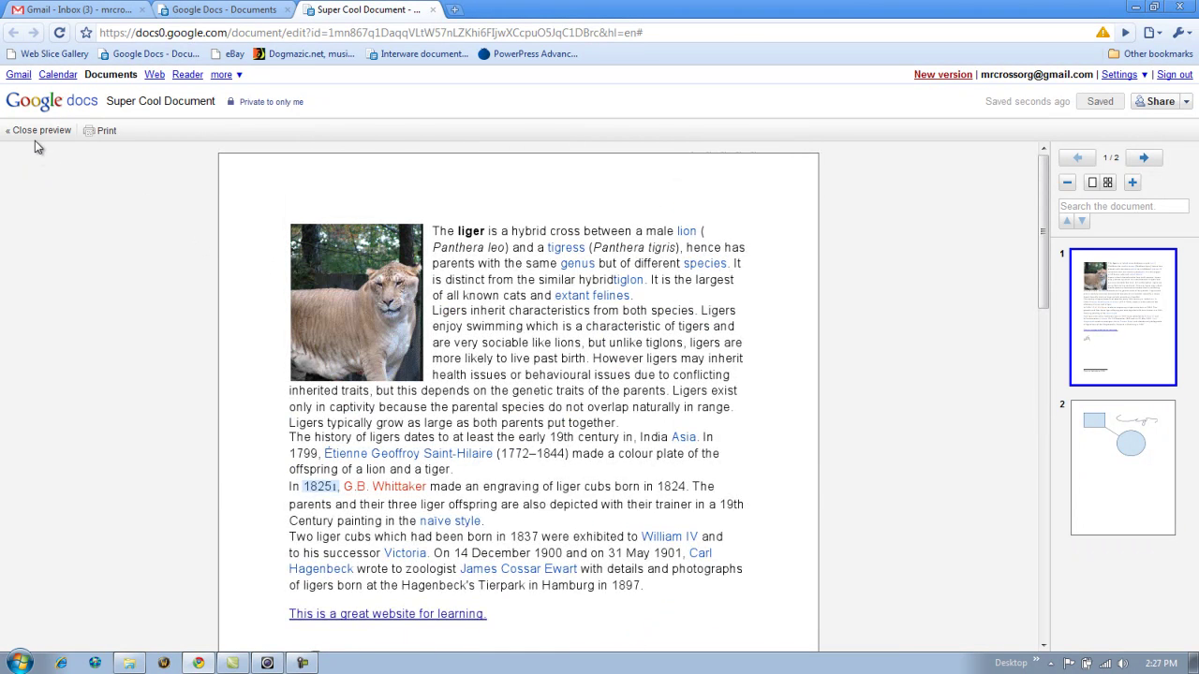
- Leave print preview, look over the View menu options, and return to the article's start
{"action": "left_click", "coordinate": [37, 131]}
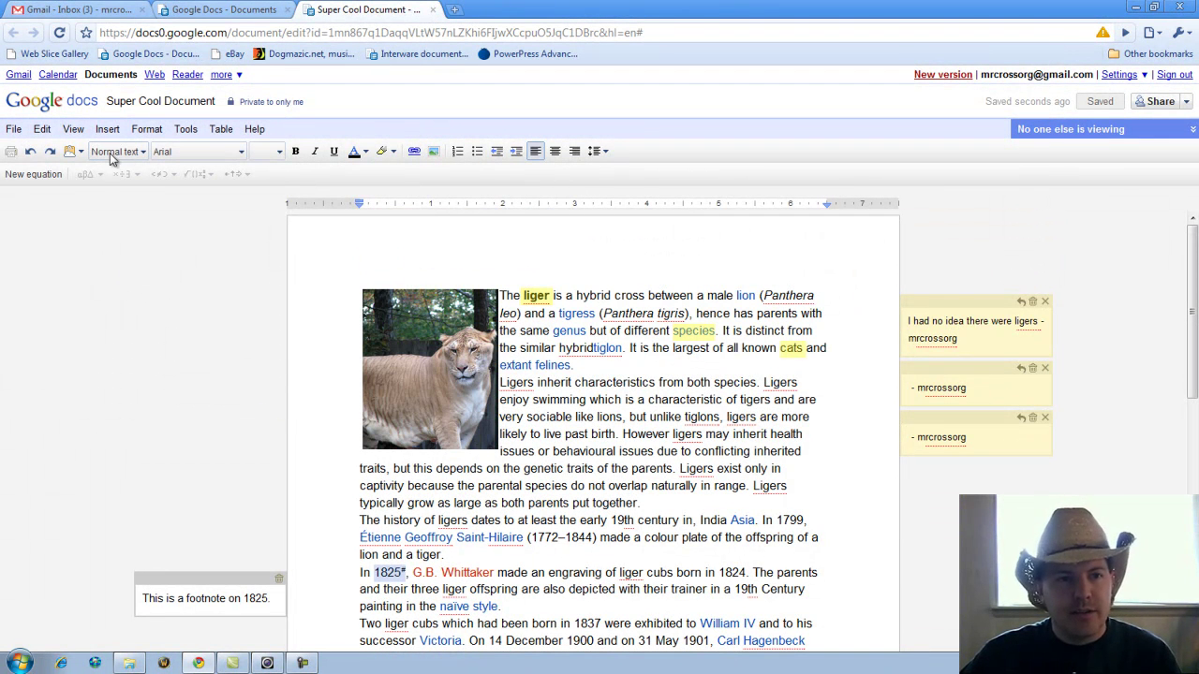
{"action": "left_click", "coordinate": [73, 129]}
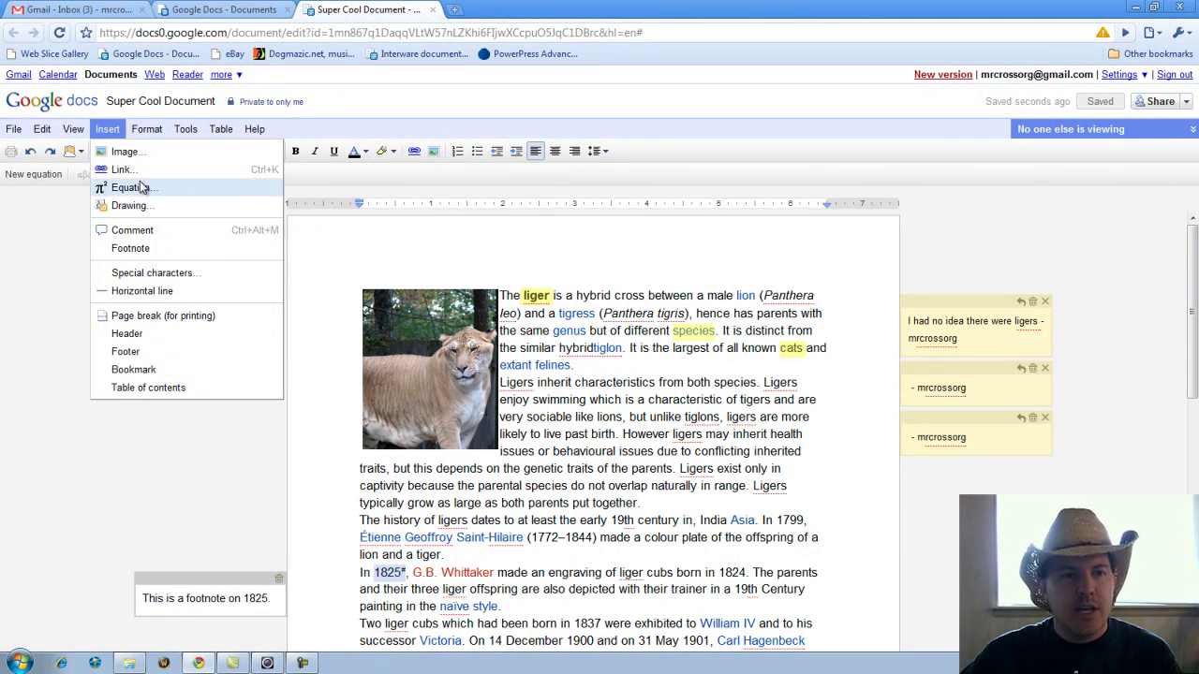
{"action": "mouse_move", "coordinate": [153, 134]}
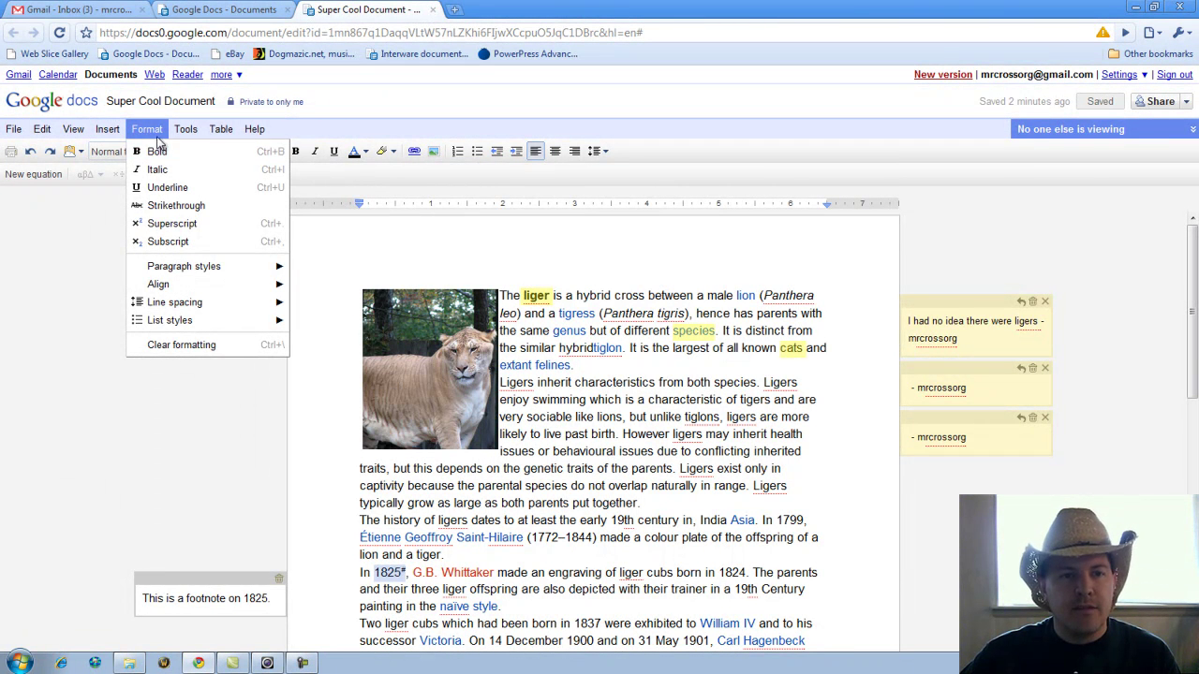
{"action": "left_click", "coordinate": [72, 129]}
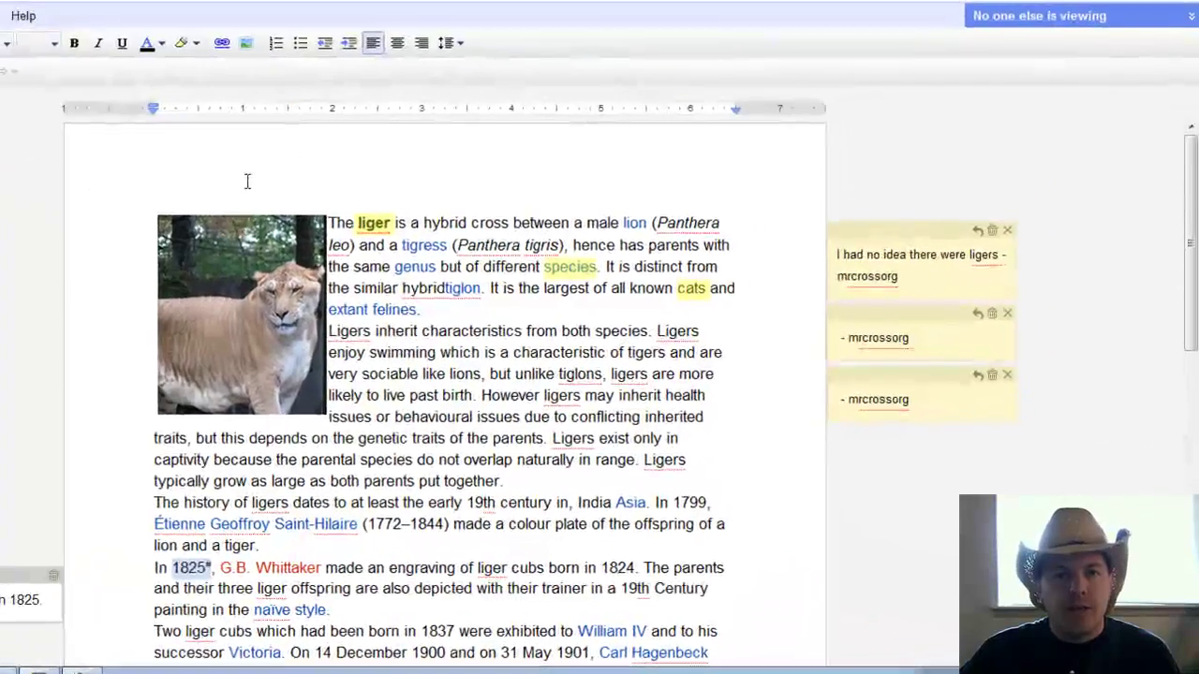
{"action": "left_click", "coordinate": [435, 262]}
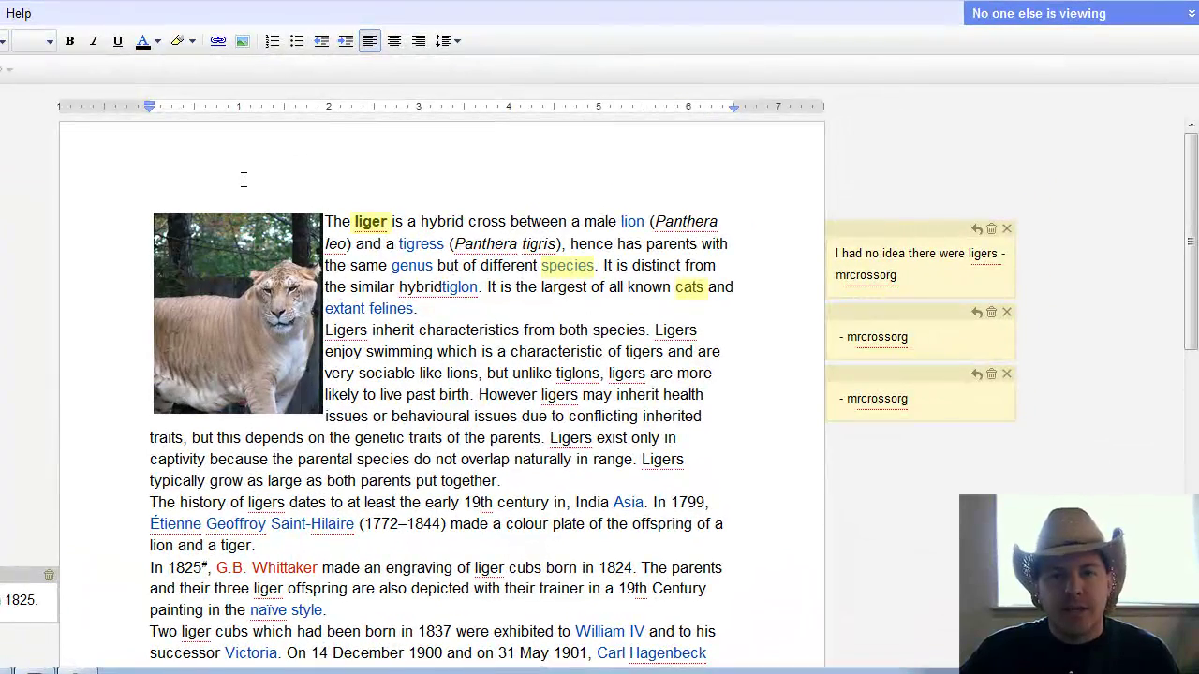